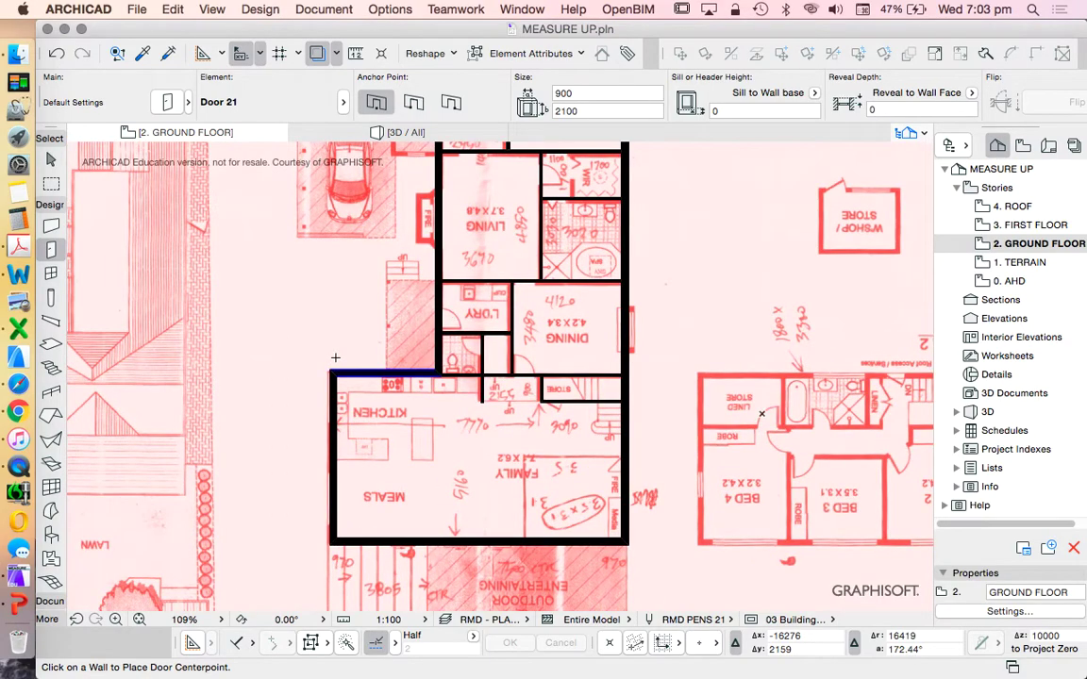
- Review the Door tool's default settings for Door 21 and accept them
scroll(391, 426, "down", 3)
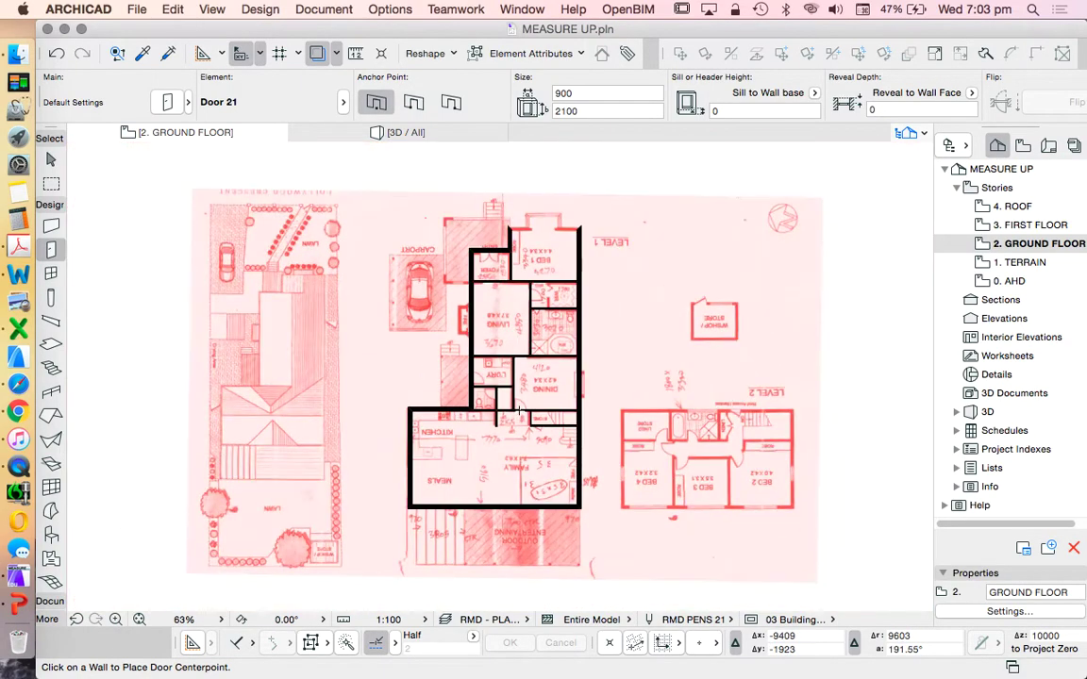
scroll(392, 382, "up", 3)
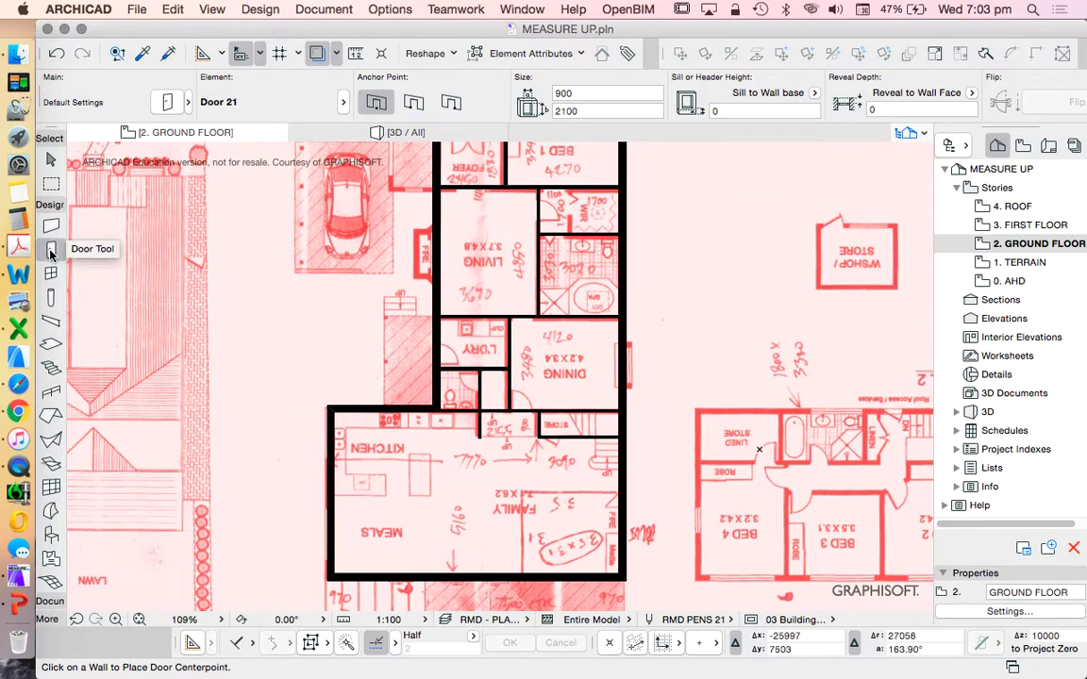
left_click(167, 102)
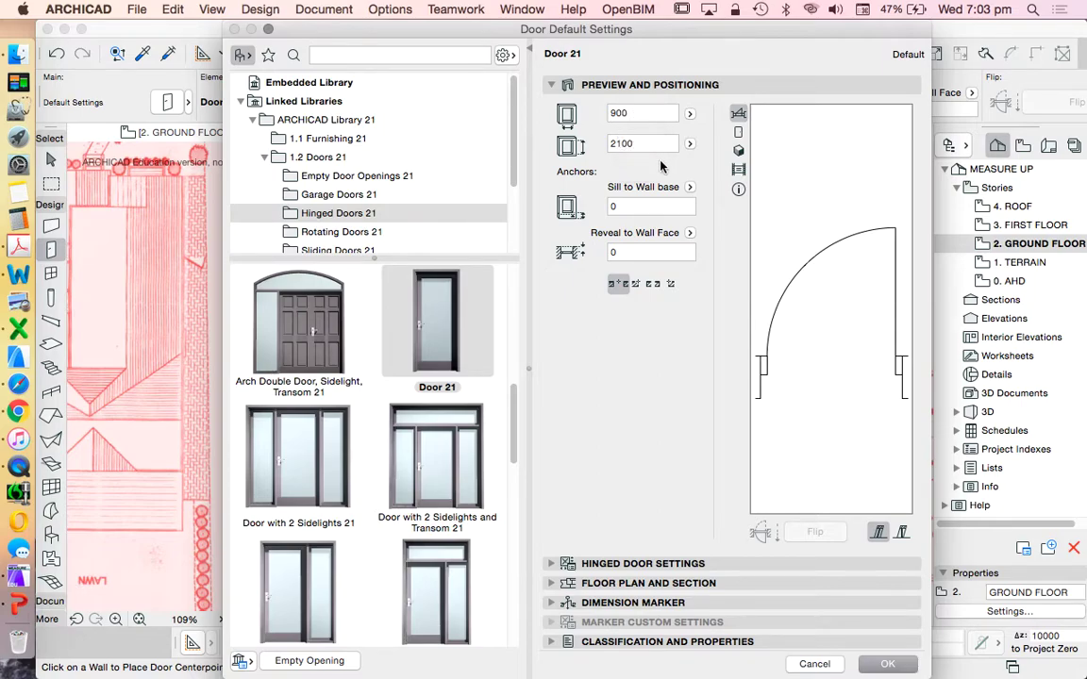
left_click(889, 666)
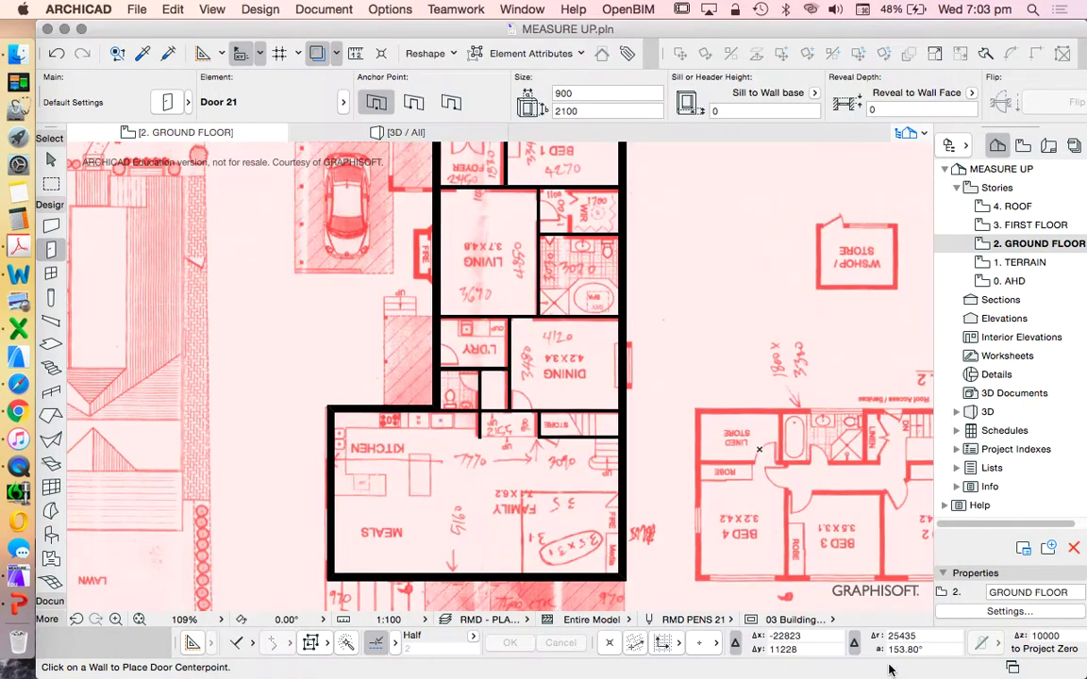
- Place a 900 x 2100 Door 21 by its centre in the dining room wall beside the store, swinging into the dining room
scroll(531, 383, "up", 2)
scroll(531, 382, "up", 2)
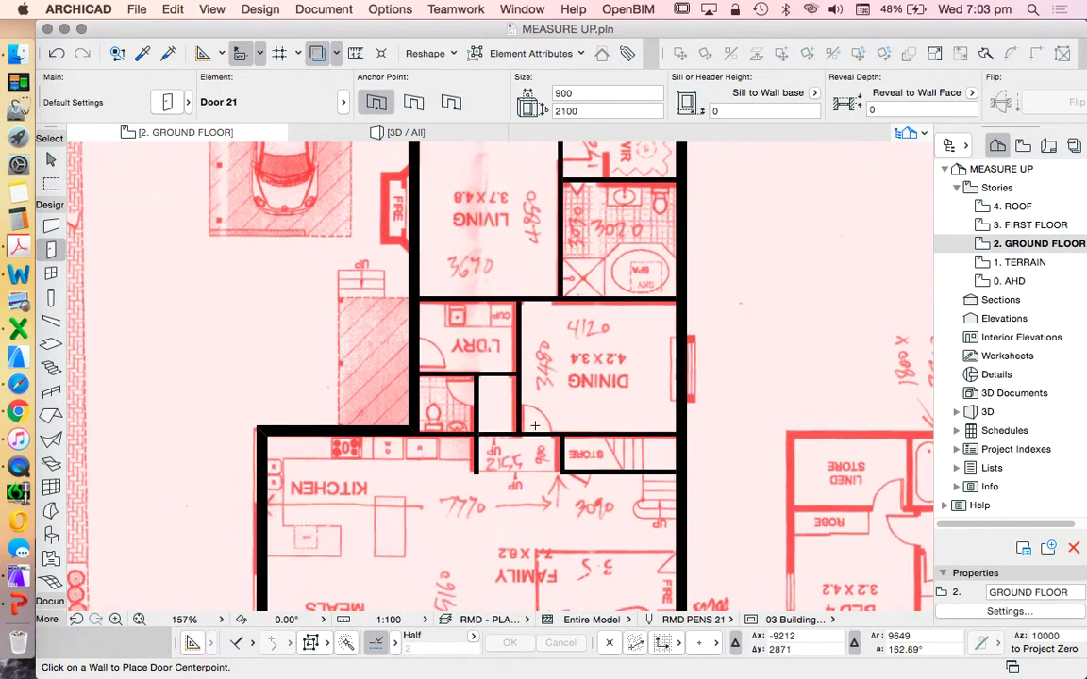
scroll(490, 387, "up", 3)
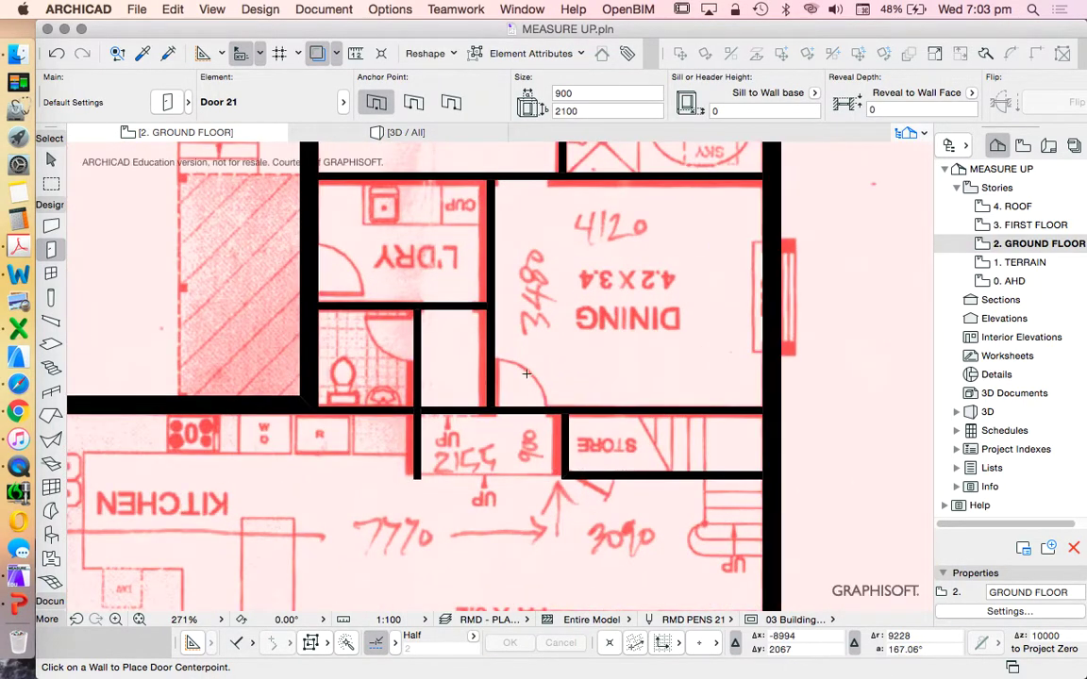
scroll(544, 415, "up", 6)
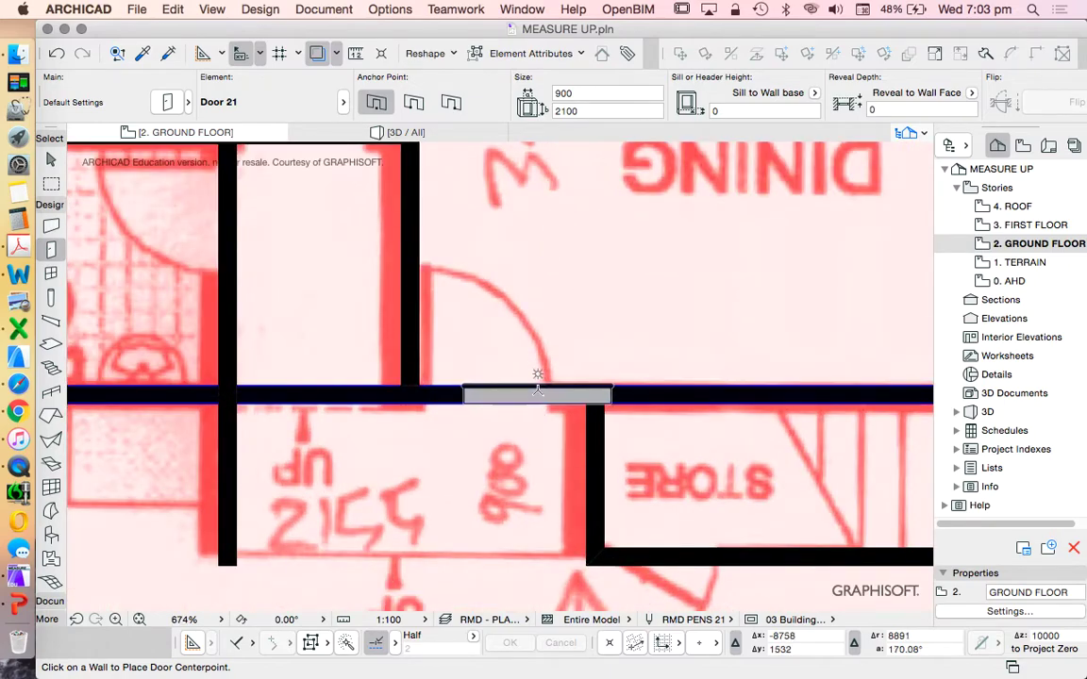
scroll(531, 326, "down", 5)
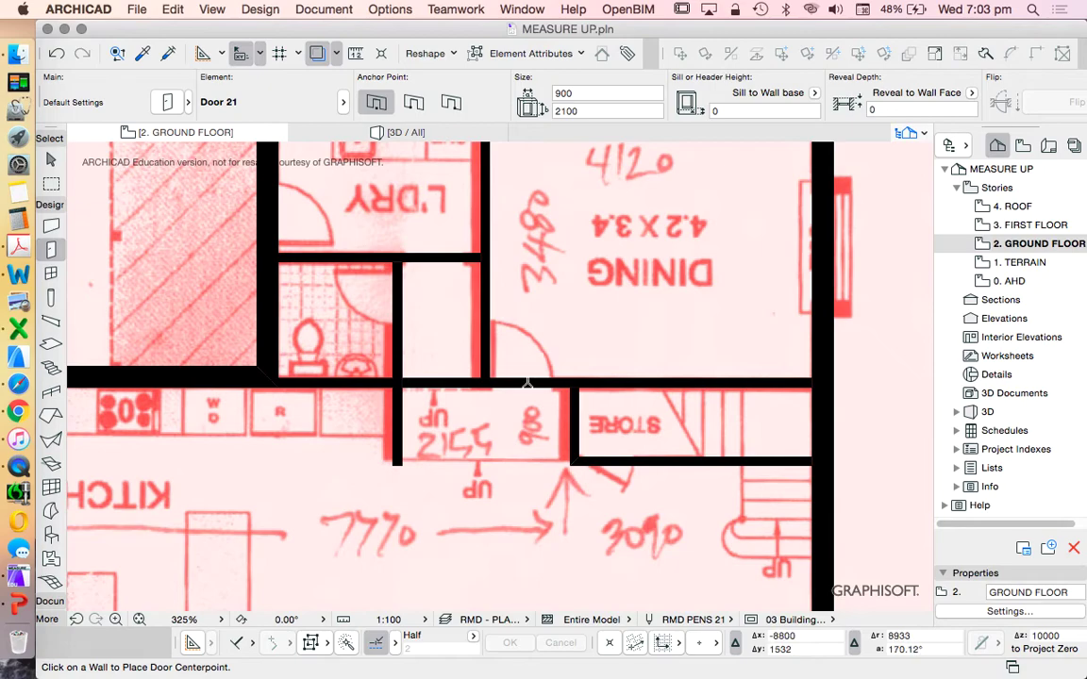
scroll(615, 373, "down", 4)
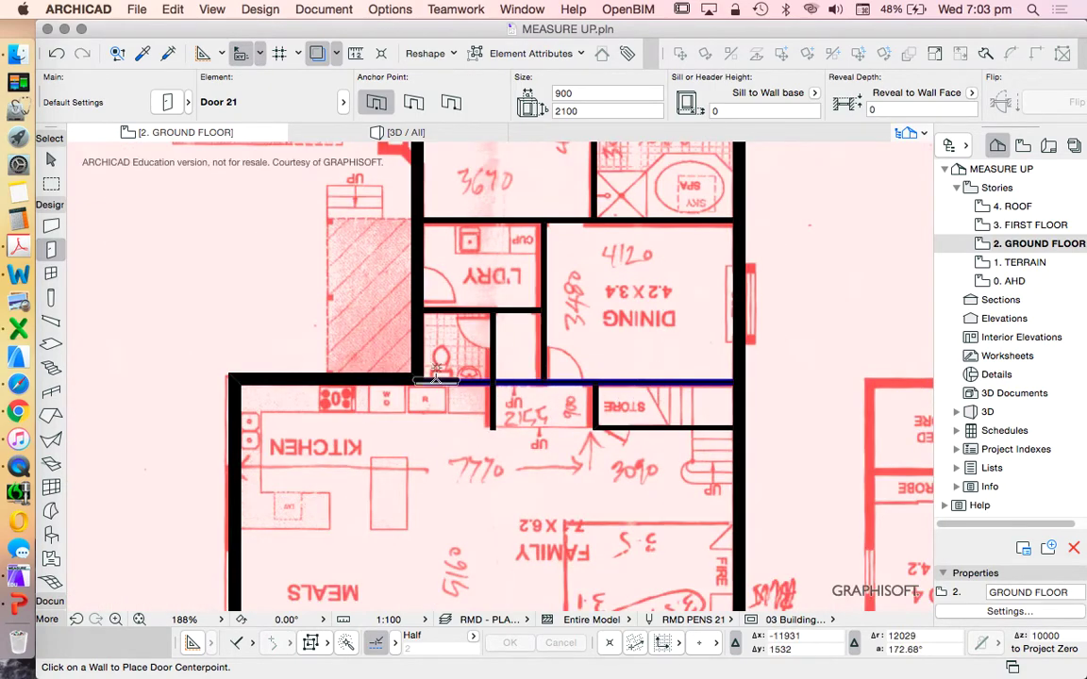
scroll(528, 379, "up", 4)
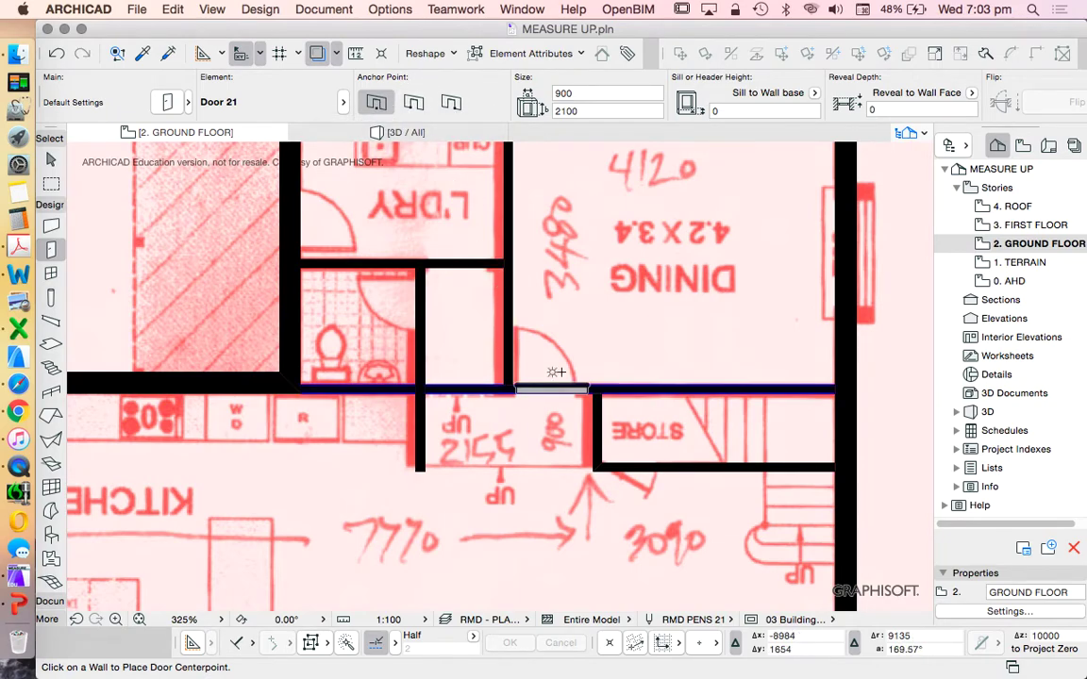
scroll(558, 371, "up", 1)
scroll(559, 372, "up", 3)
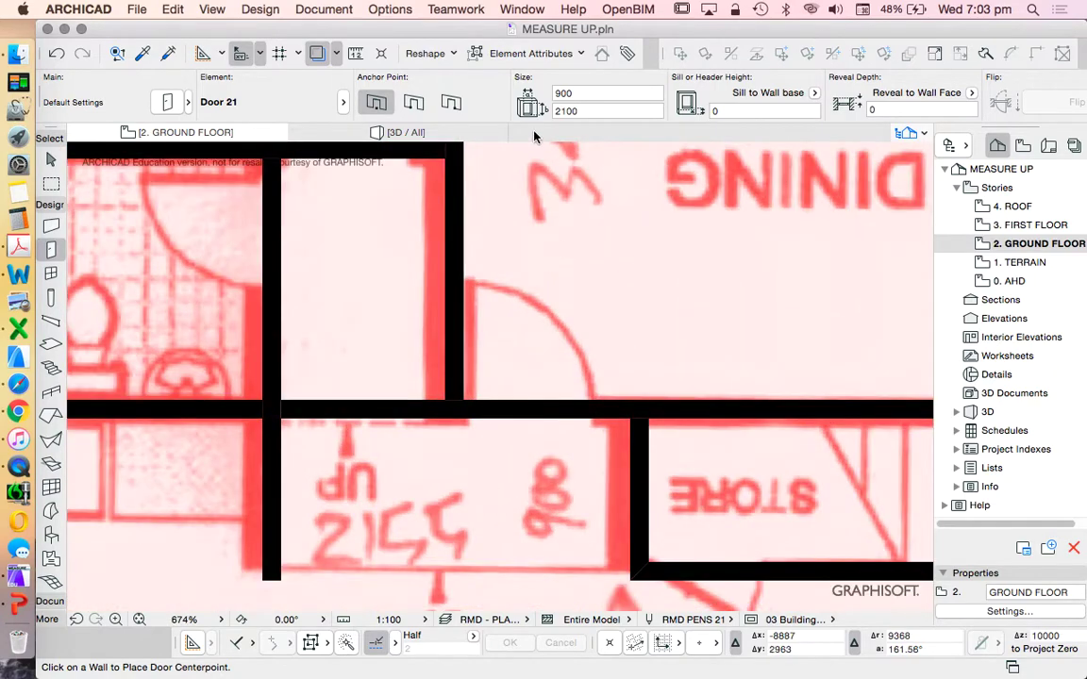
left_click(413, 102)
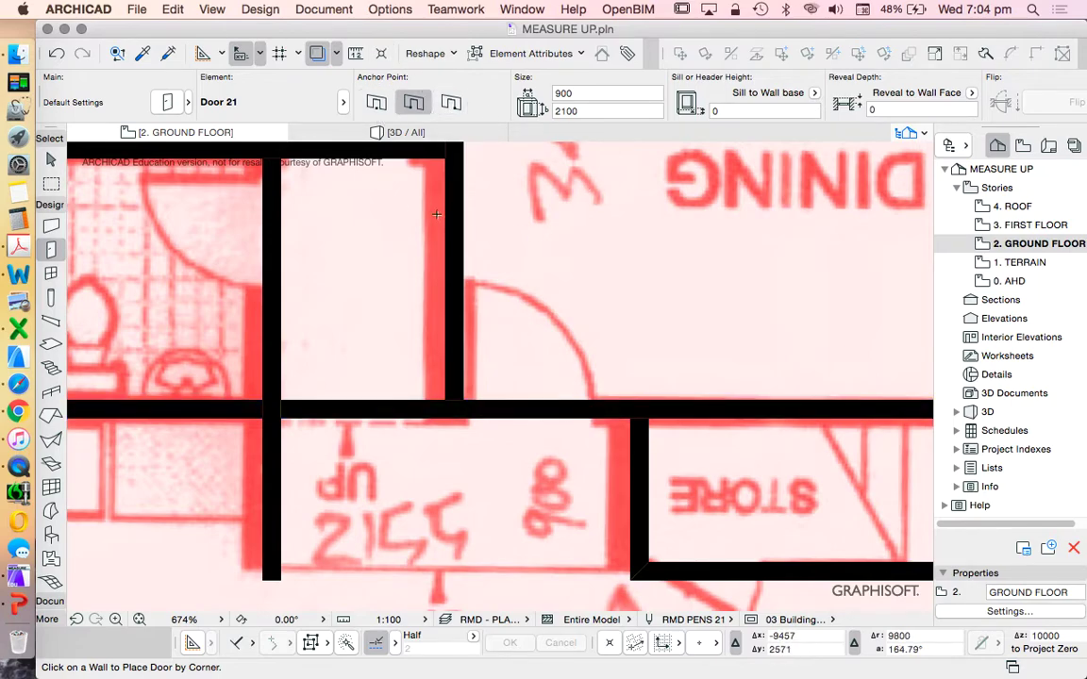
left_click(375, 101)
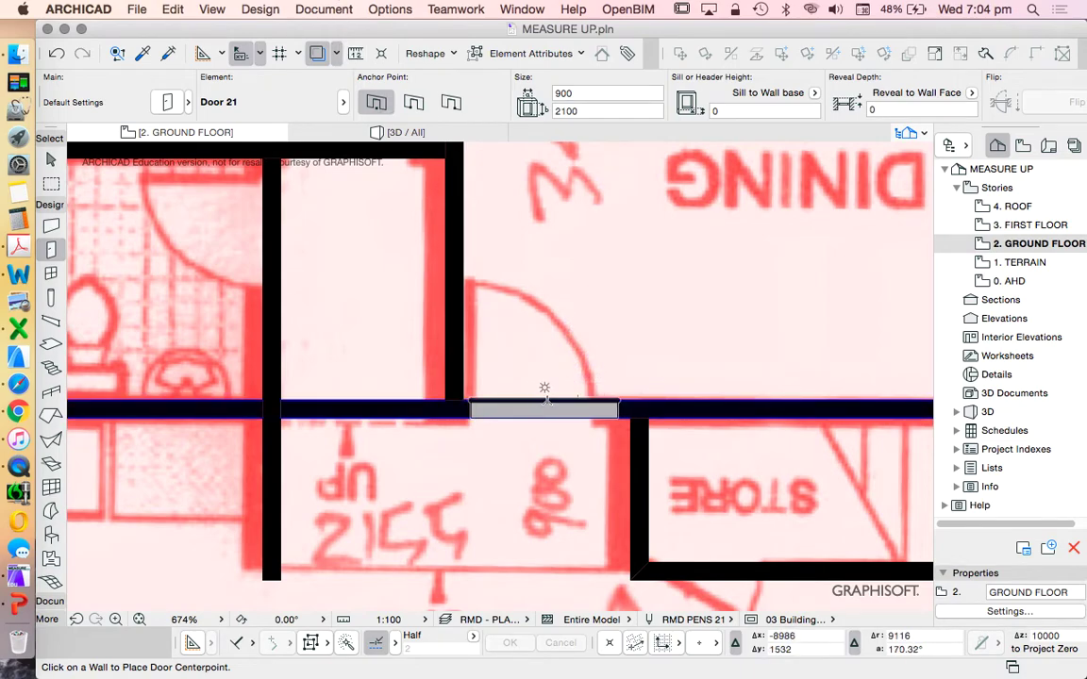
left_click(550, 388)
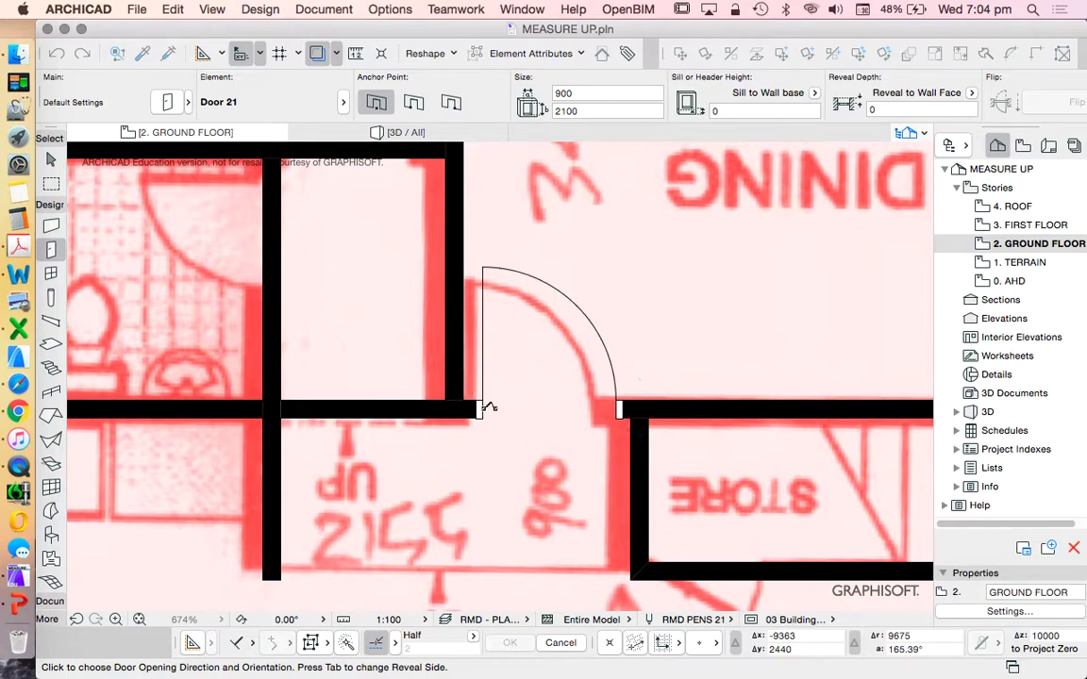
left_click(488, 405)
- Move the placed dining room door along its wall, closer to the adjoining wall on its hinge side
scroll(483, 408, "up", 5)
key("Escape")
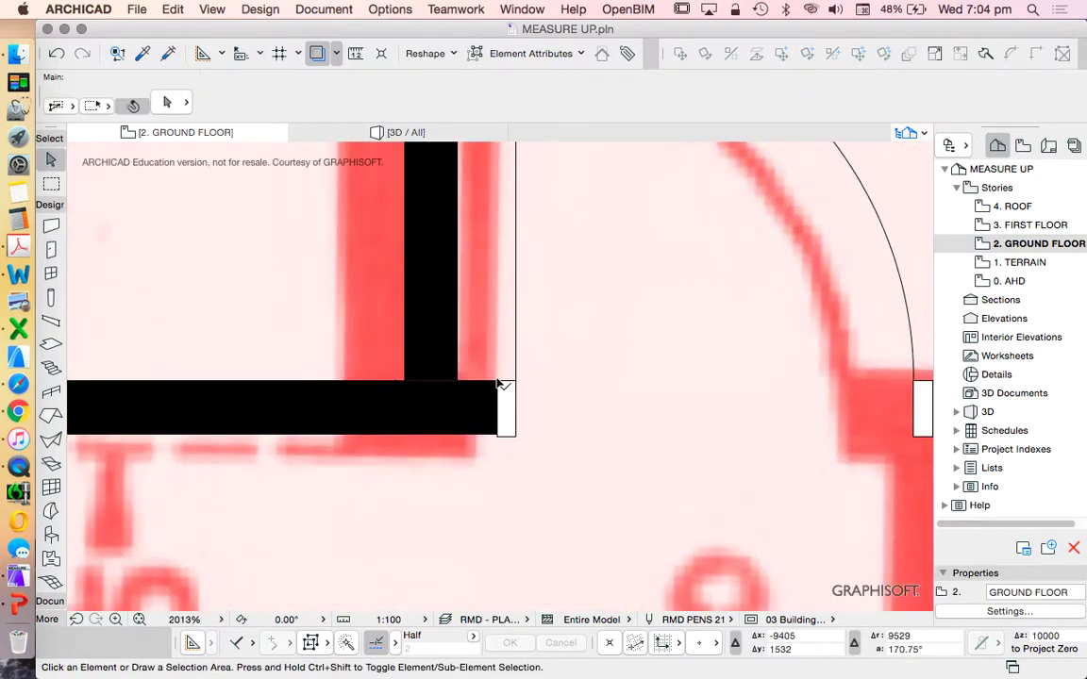
left_click_drag(499, 384, 463, 386)
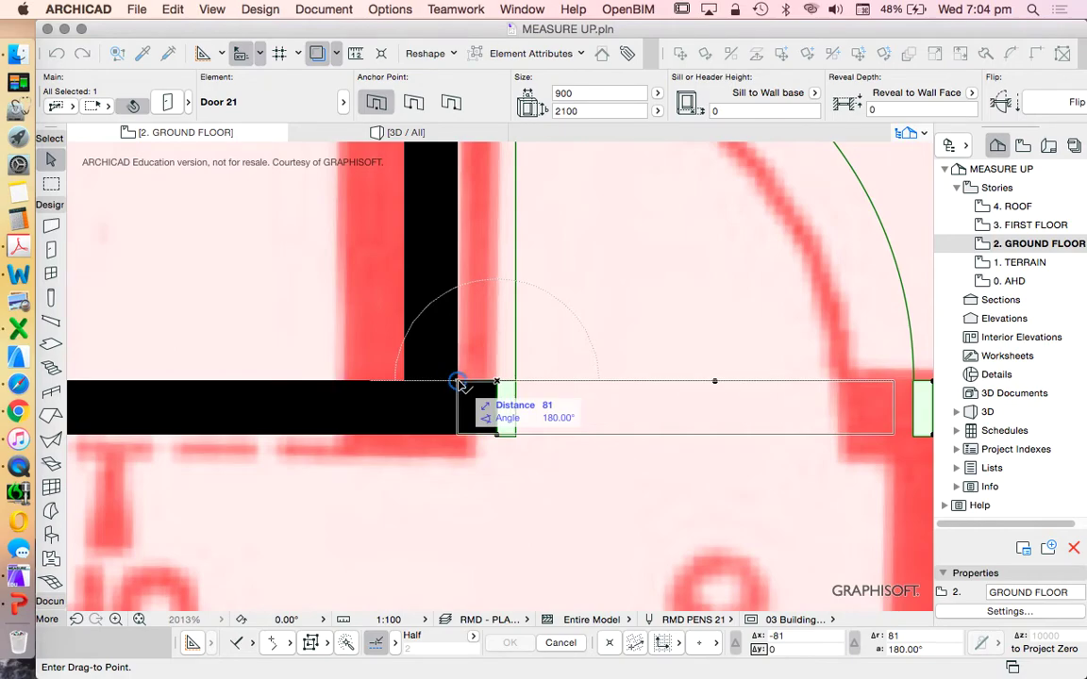
type("3")
key("Return")
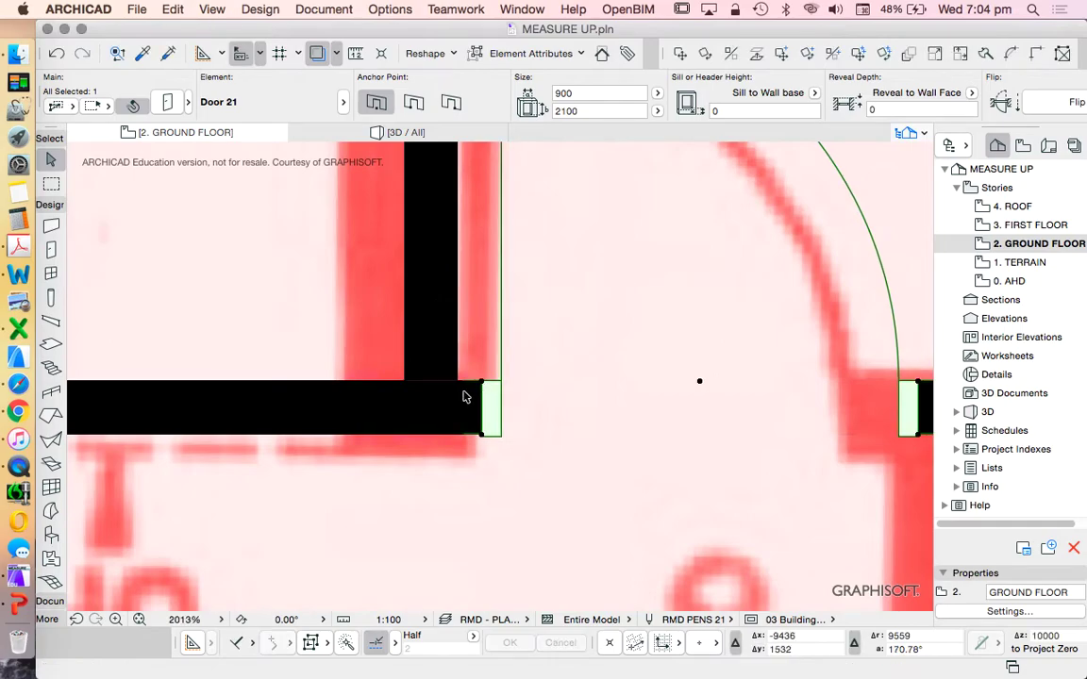
key("Escape")
scroll(453, 391, "down", 3)
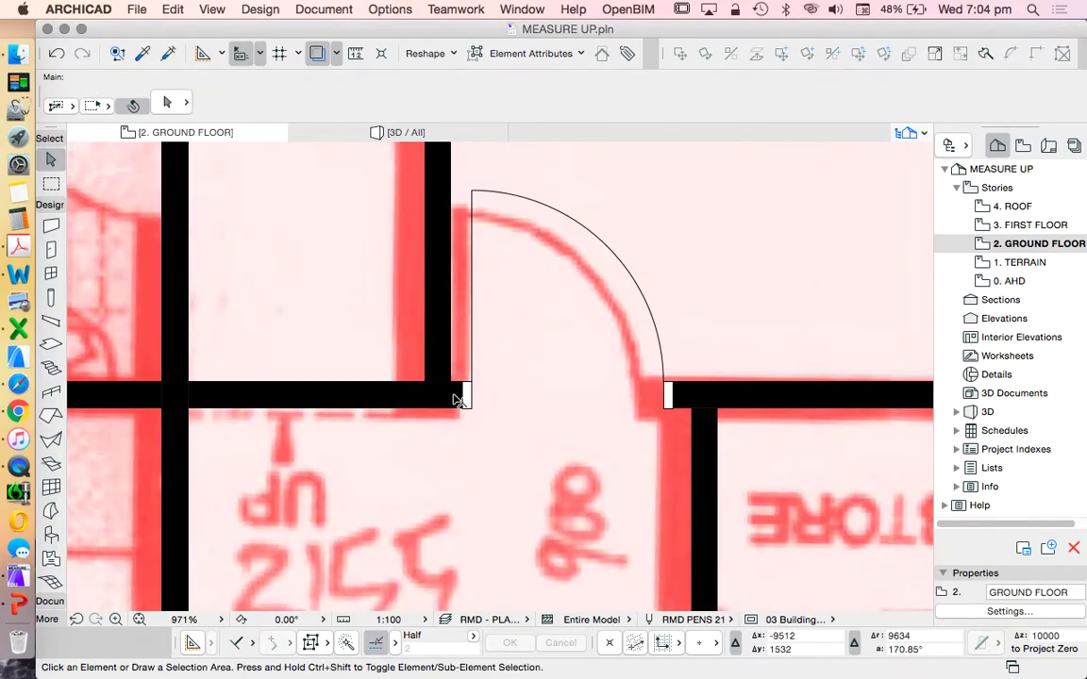
- Measure the gap between the door's frame and the store wall with the Line tool
left_click(54, 602)
left_click(51, 338)
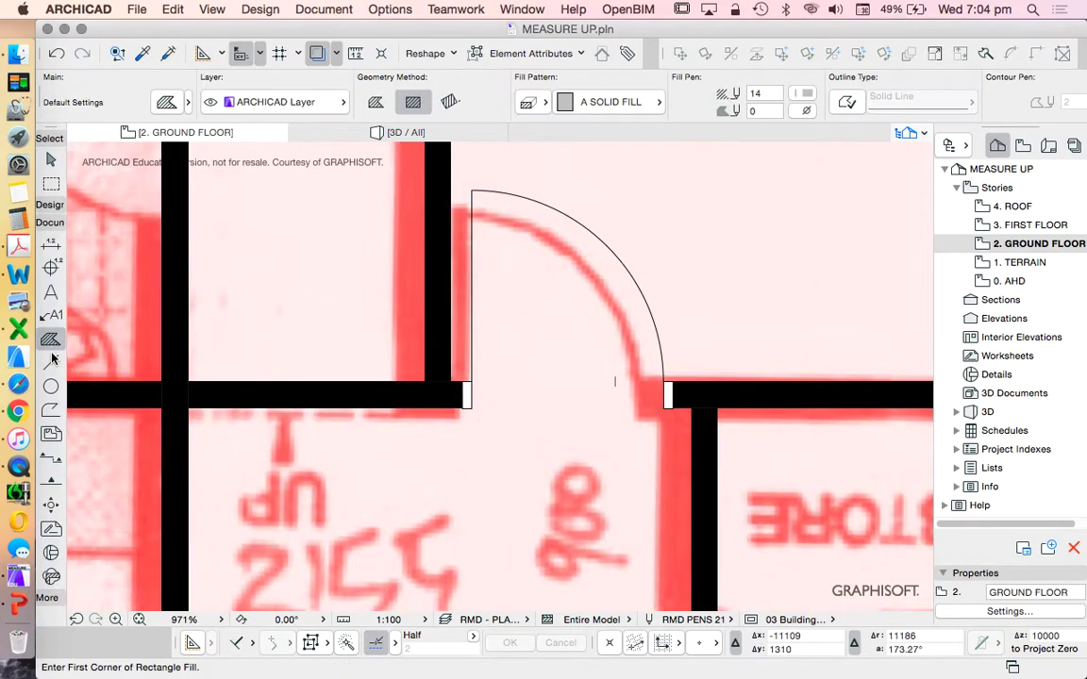
left_click(51, 361)
scroll(736, 378, "up", 3)
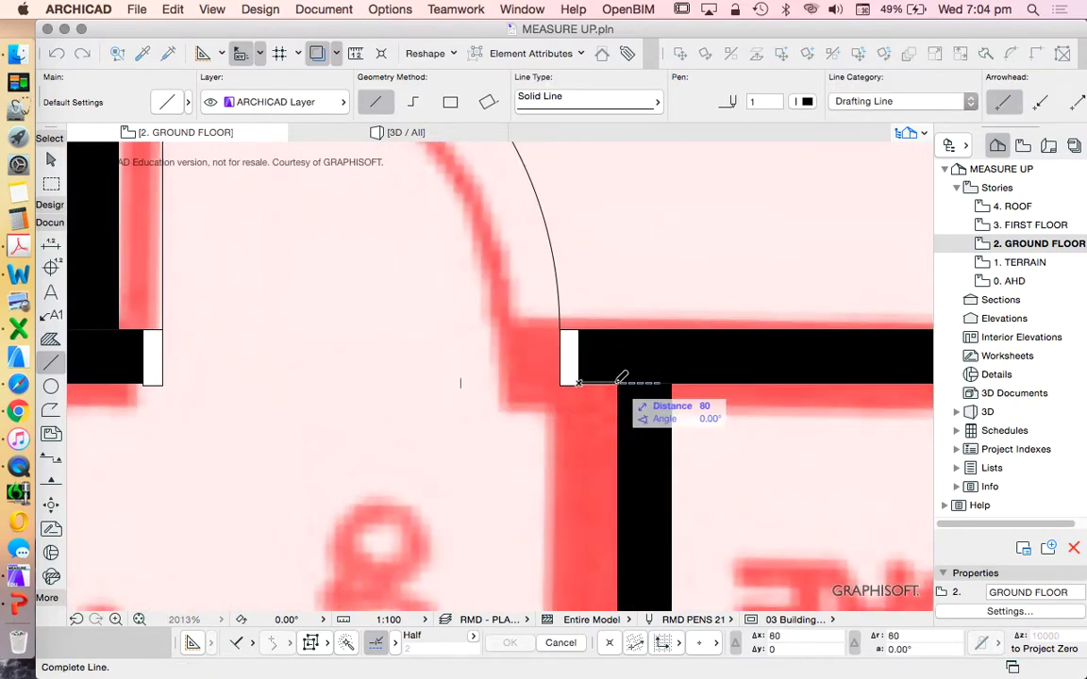
scroll(617, 380, "down", 5)
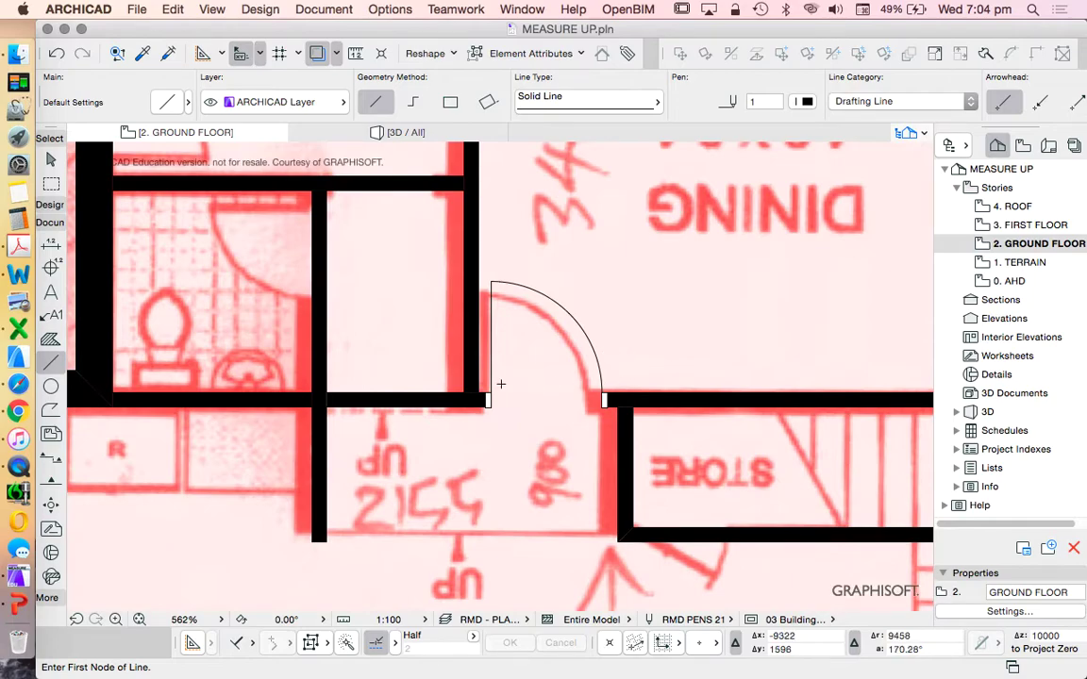
- Reuse the placed door's settings to add a 900 x 2100 door in the living-dining wall, hinged on the laundry side and swinging into the dining room
scroll(560, 460, "down", 5)
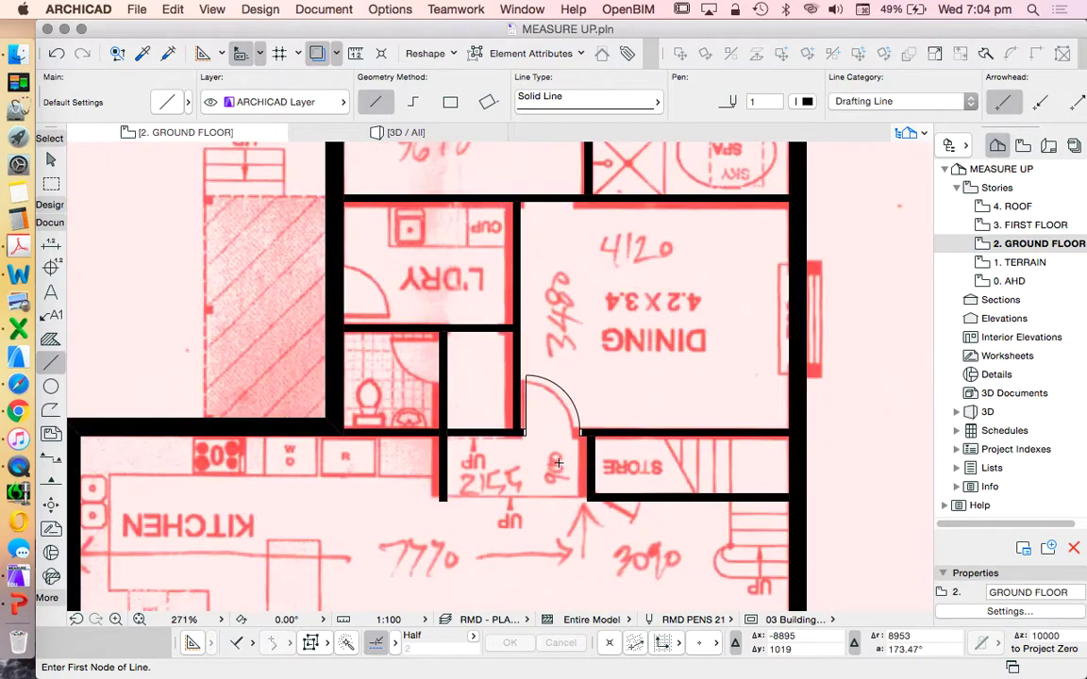
scroll(560, 310, "up", 4)
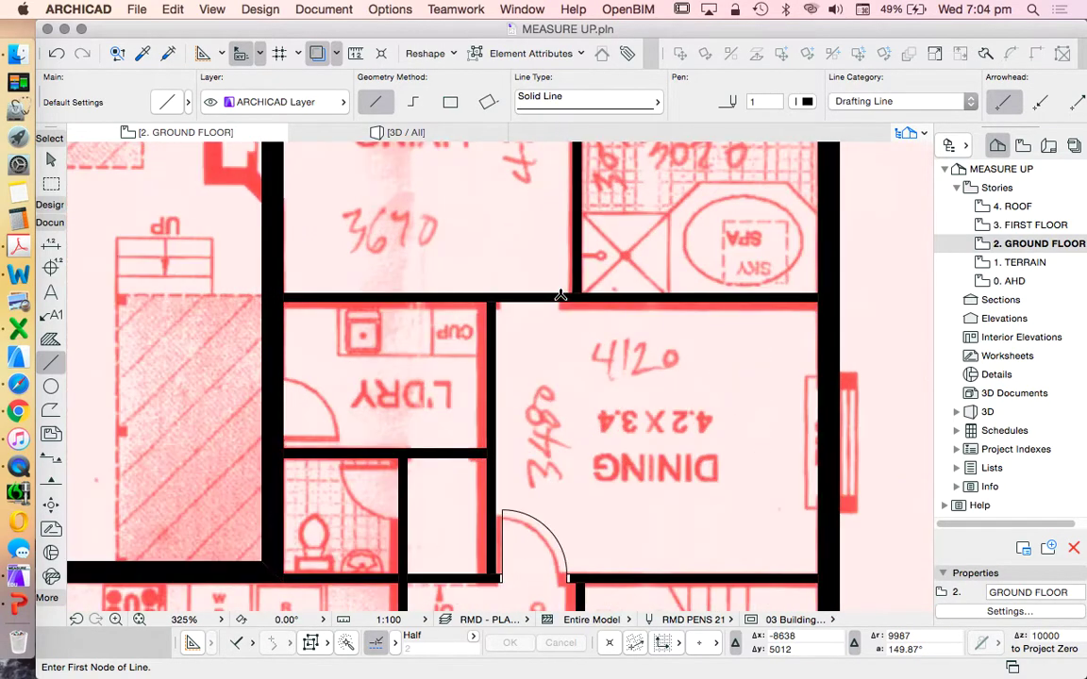
scroll(687, 335, "down", 2)
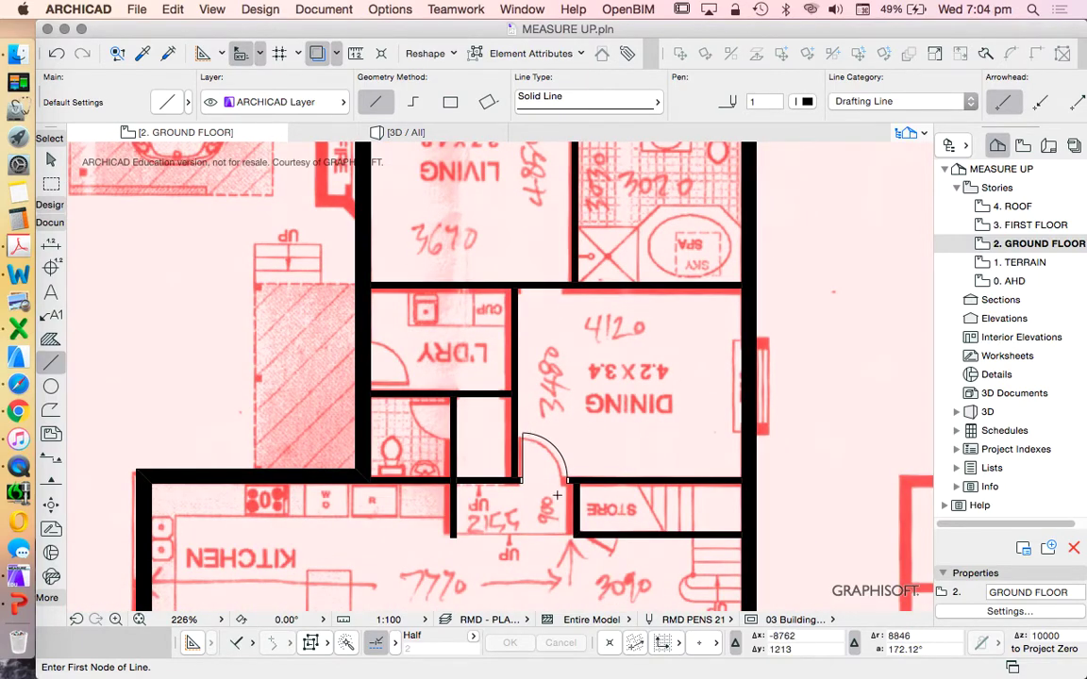
scroll(545, 462, "up", 2)
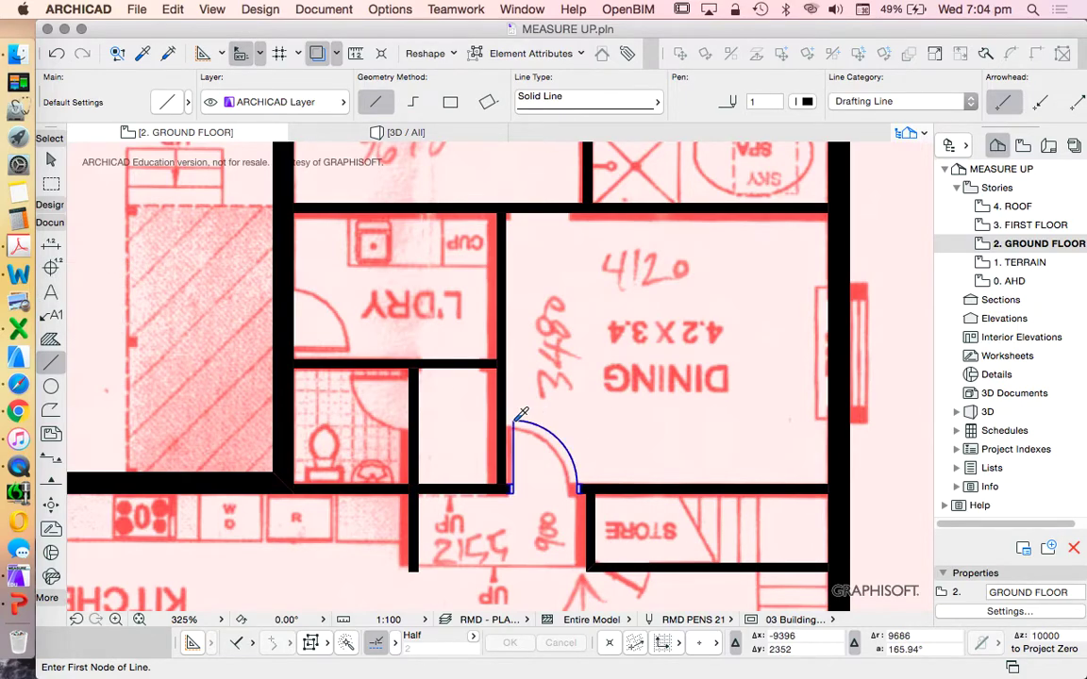
left_click(521, 415, "alt")
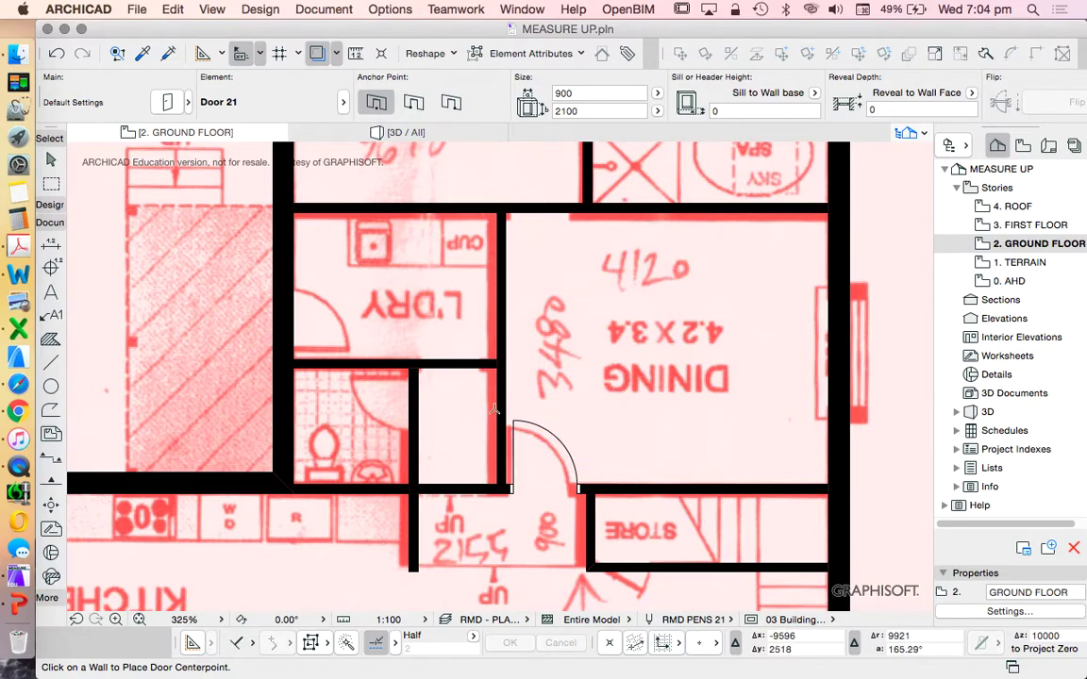
scroll(493, 408, "down", 5)
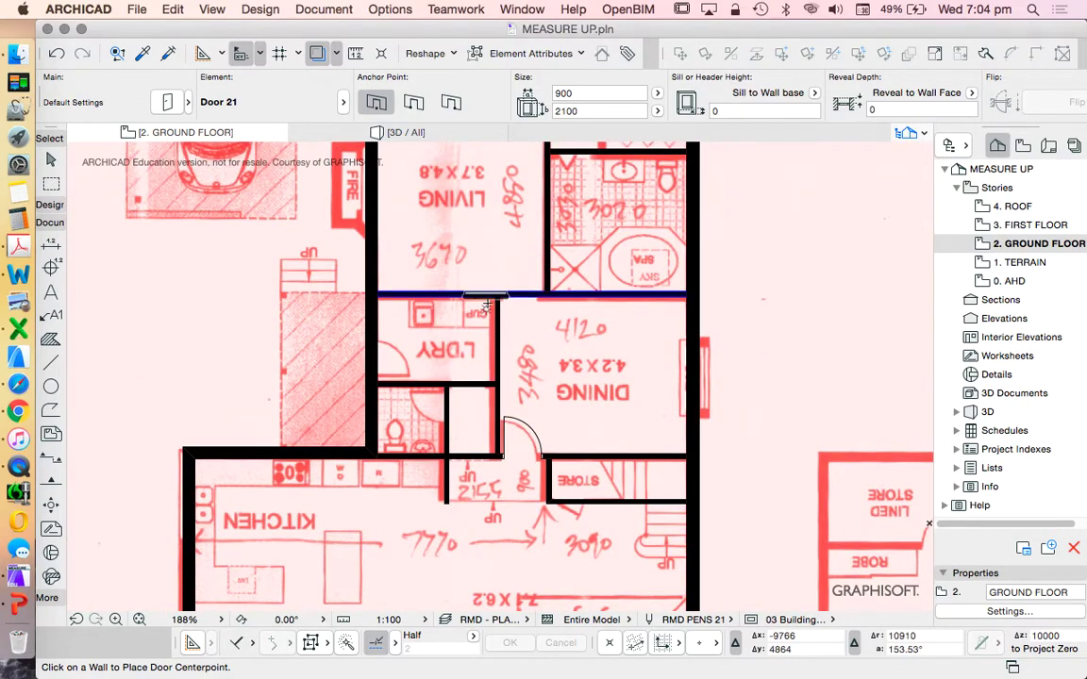
scroll(487, 303, "up", 5)
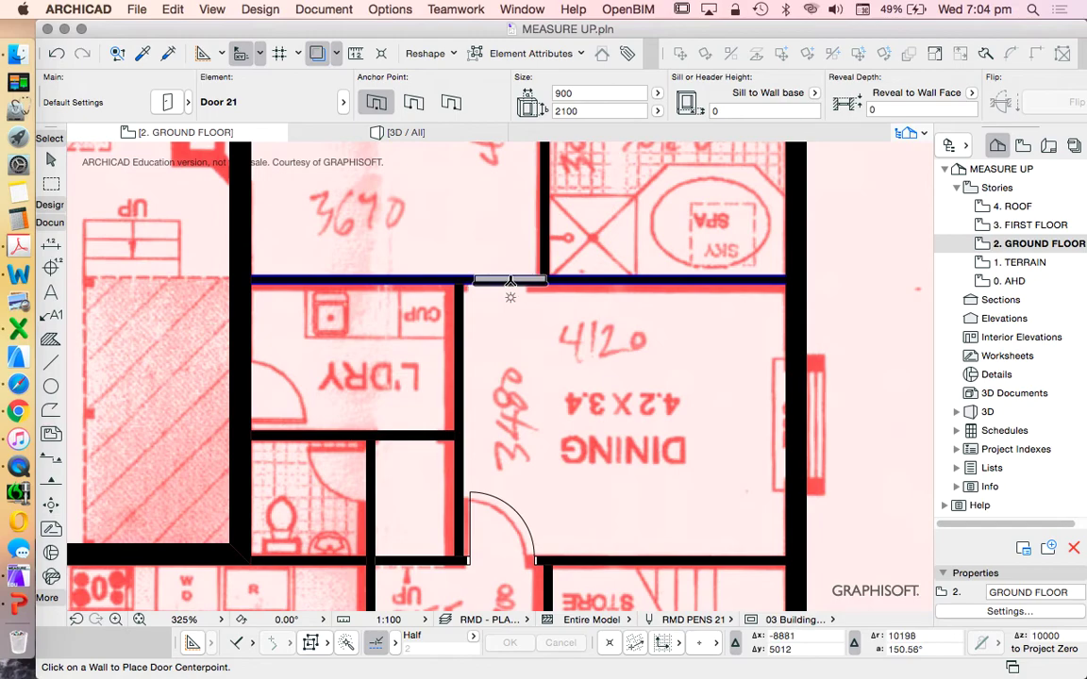
scroll(510, 291, "up", 10)
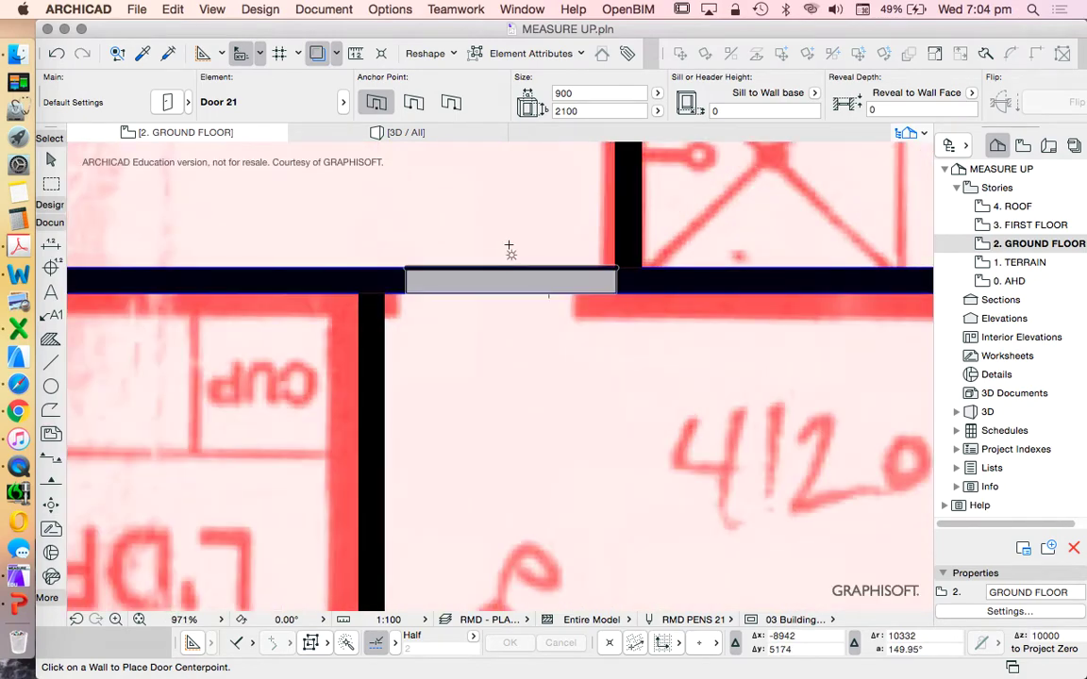
scroll(509, 248, "down", 10)
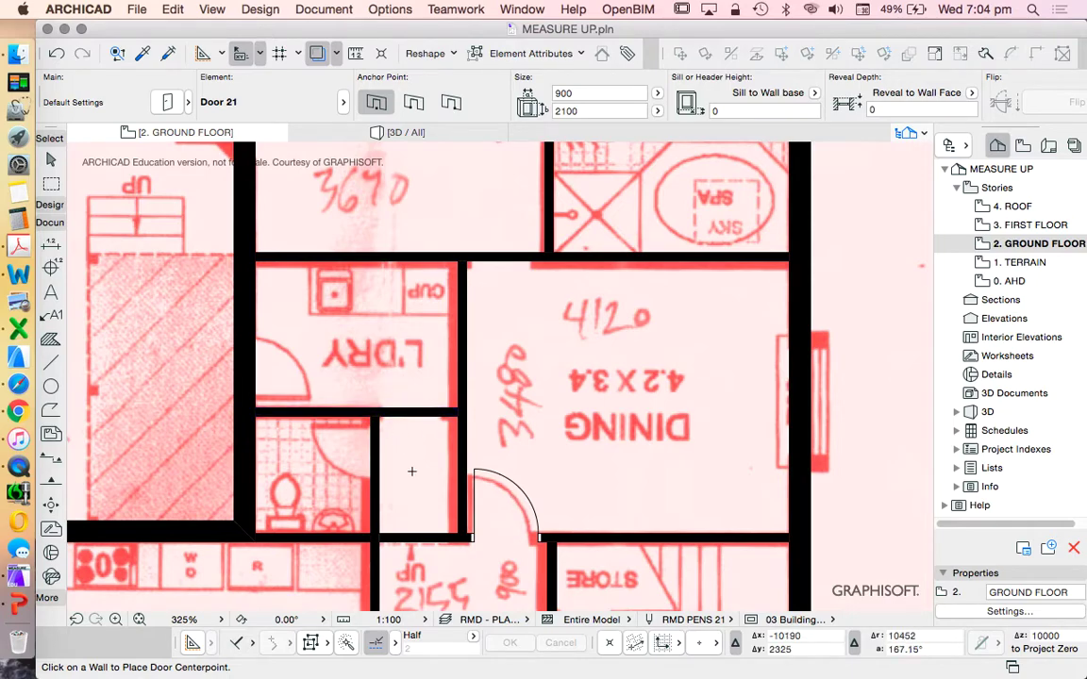
scroll(508, 248, "up", 4)
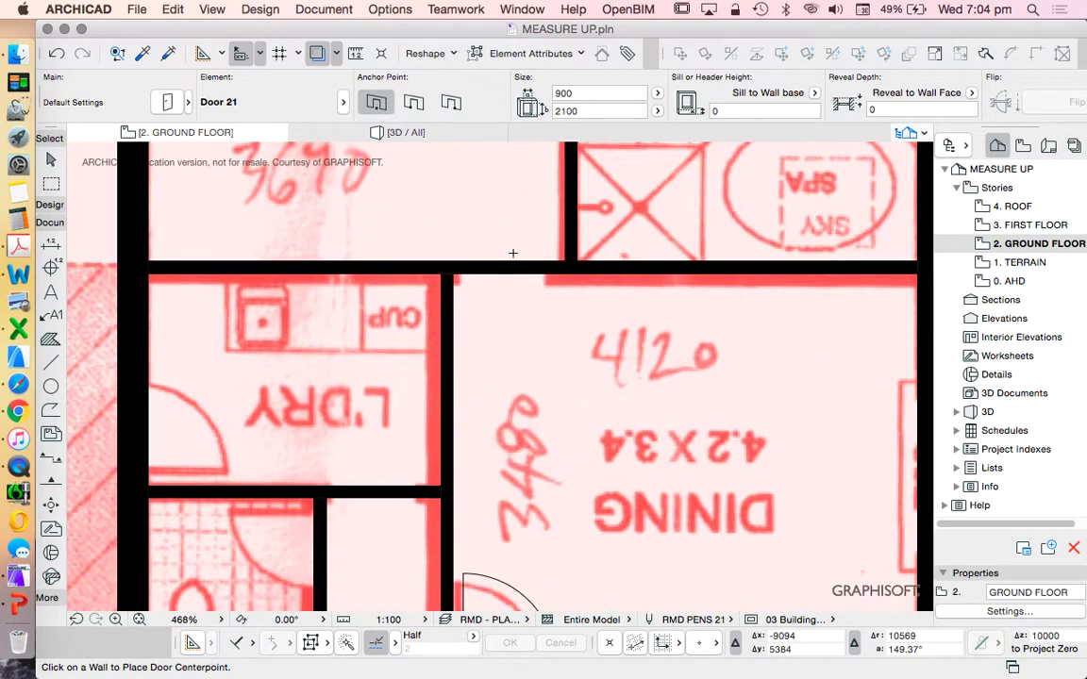
scroll(510, 250, "down", 6)
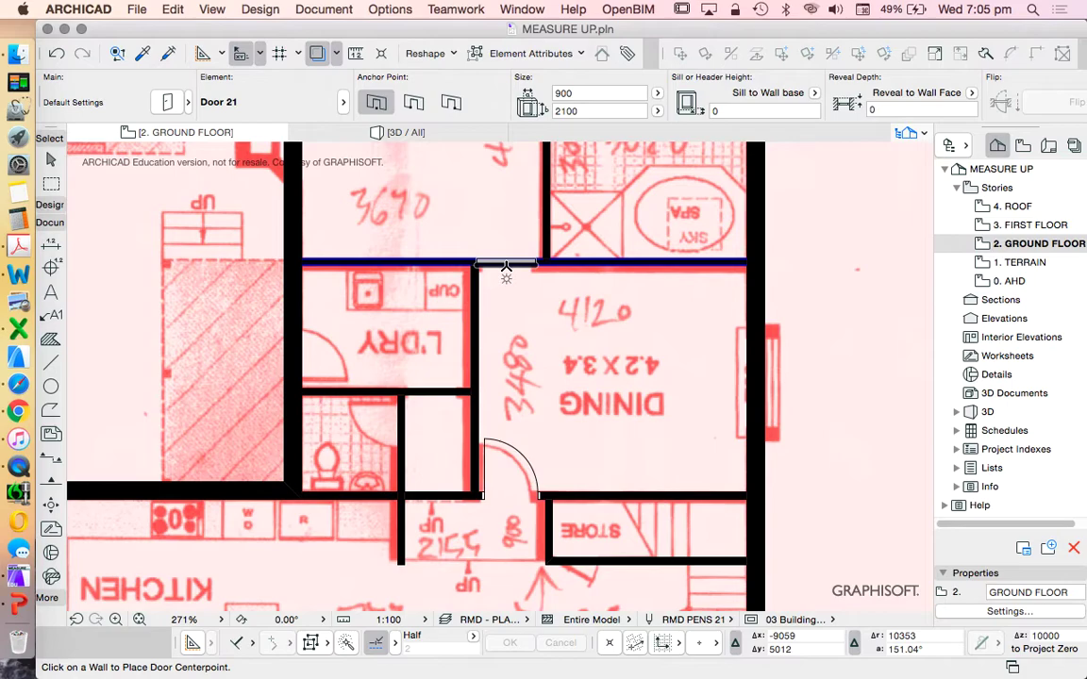
scroll(511, 255, "up", 3)
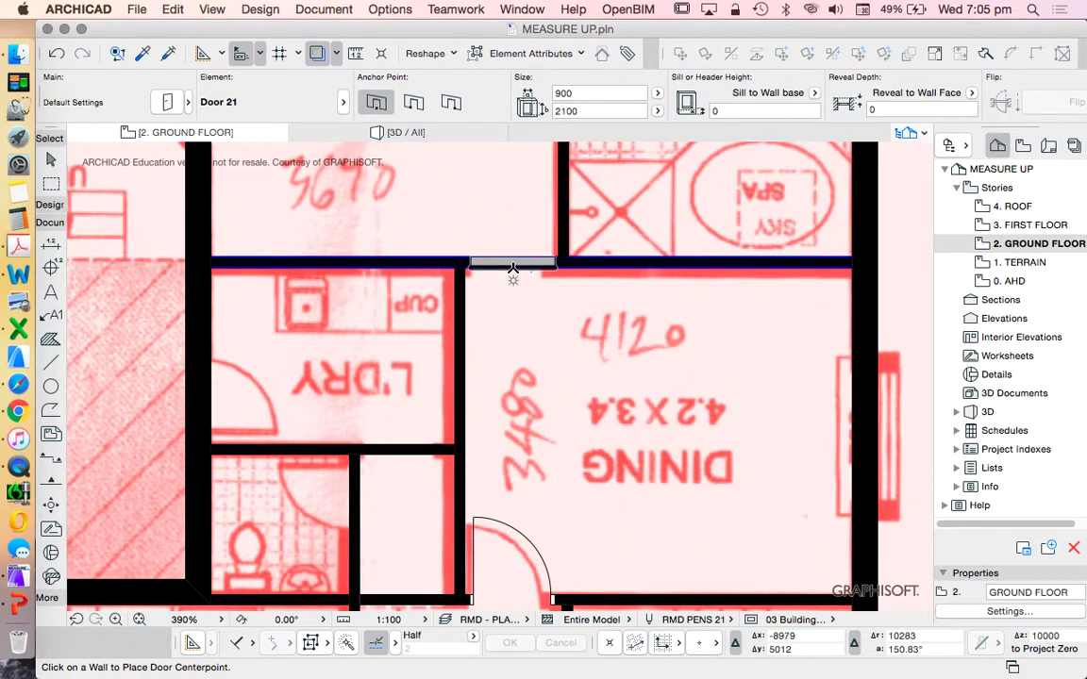
left_click(513, 269)
left_click(393, 375)
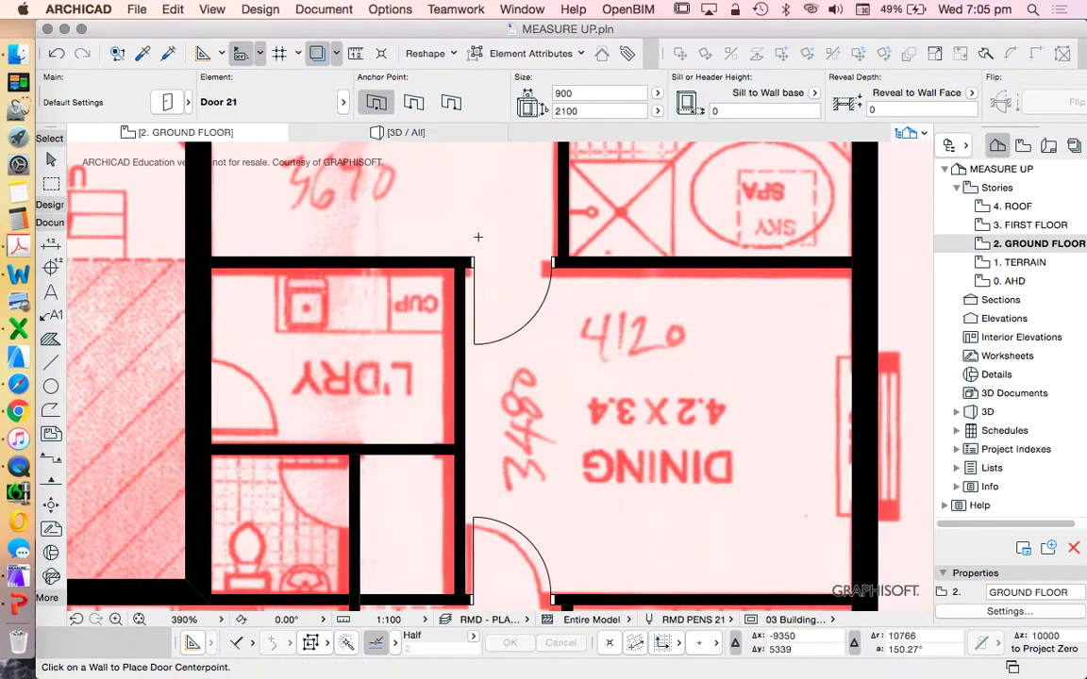
- Try copying the living-dining door towards the laundry wall, lined up with the frame of the dining door beside the store, and undo the copy
scroll(477, 237, "up", 1)
left_click(470, 283)
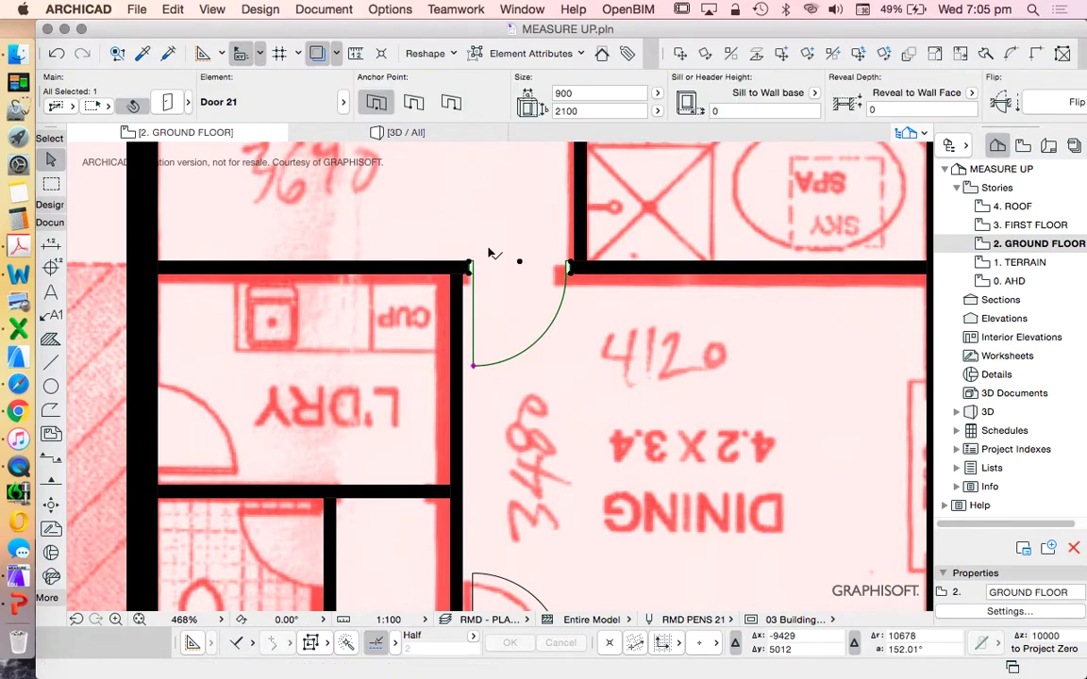
left_click(775, 57)
left_click(476, 277)
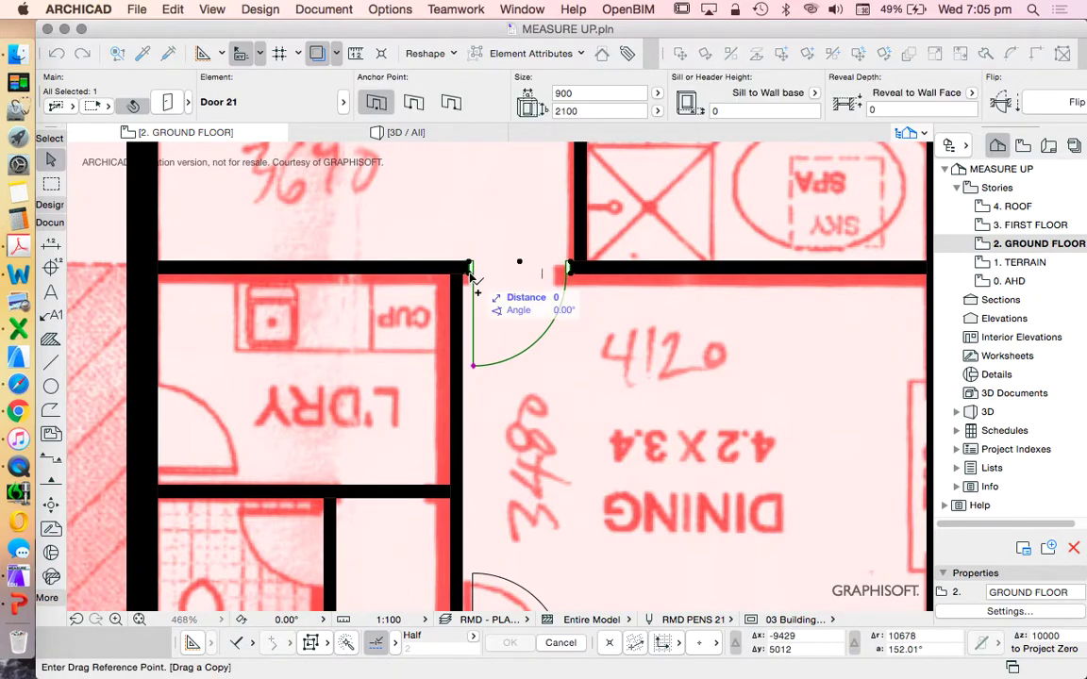
scroll(467, 274, "down", 3)
scroll(462, 311, "up", 5)
scroll(460, 405, "down", 4)
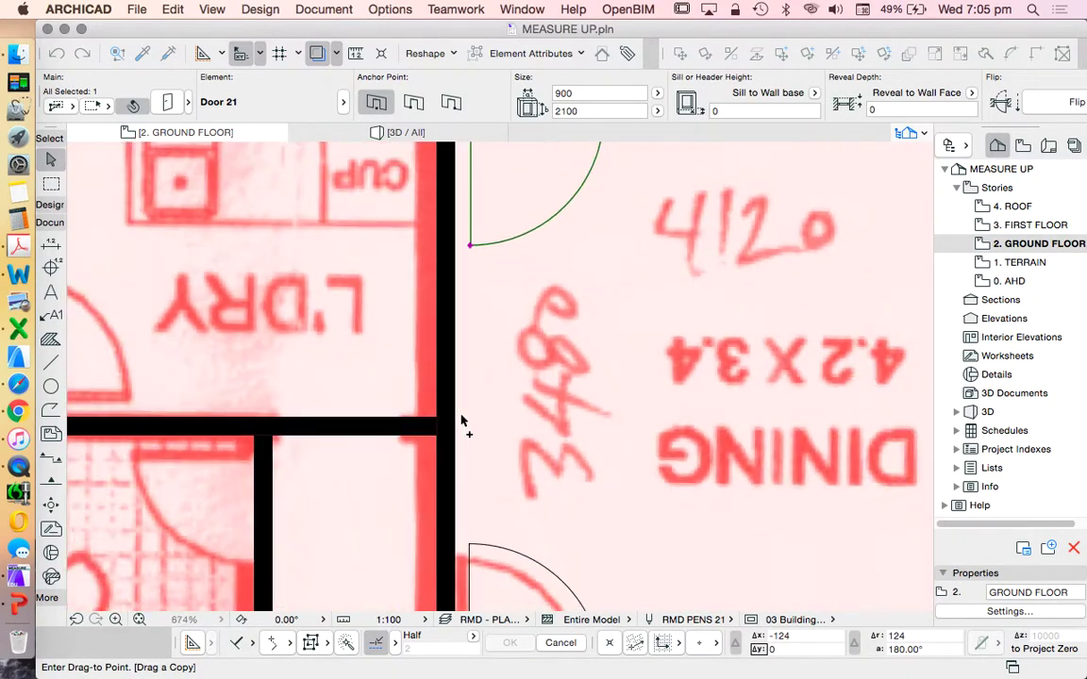
scroll(460, 566, "up", 2)
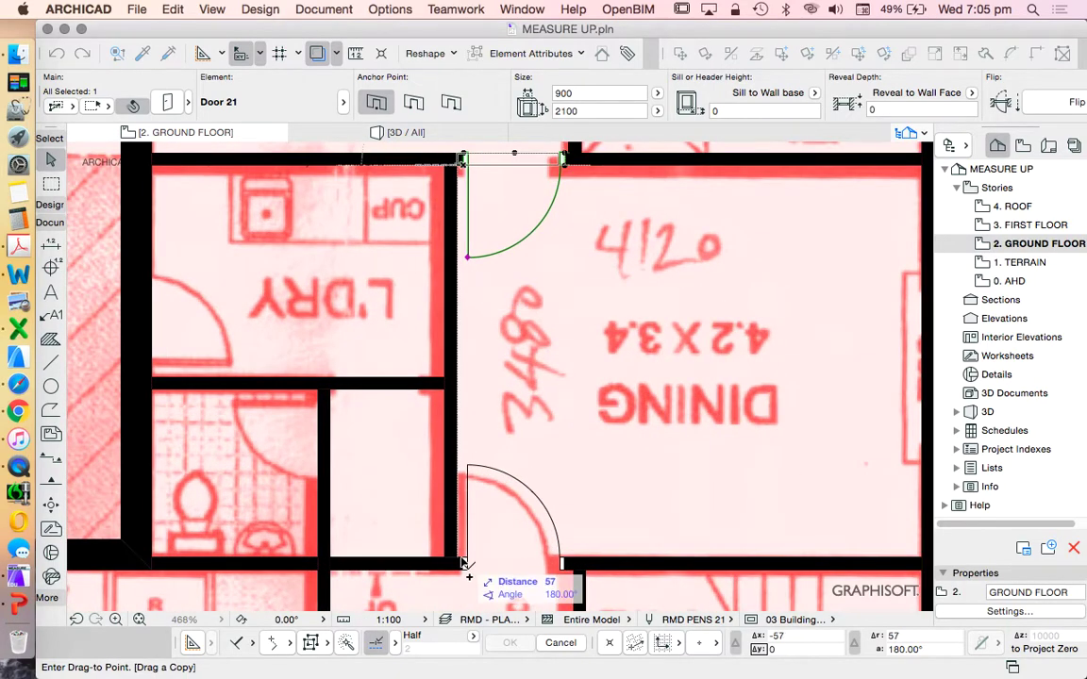
left_click(463, 564)
key("super+z")
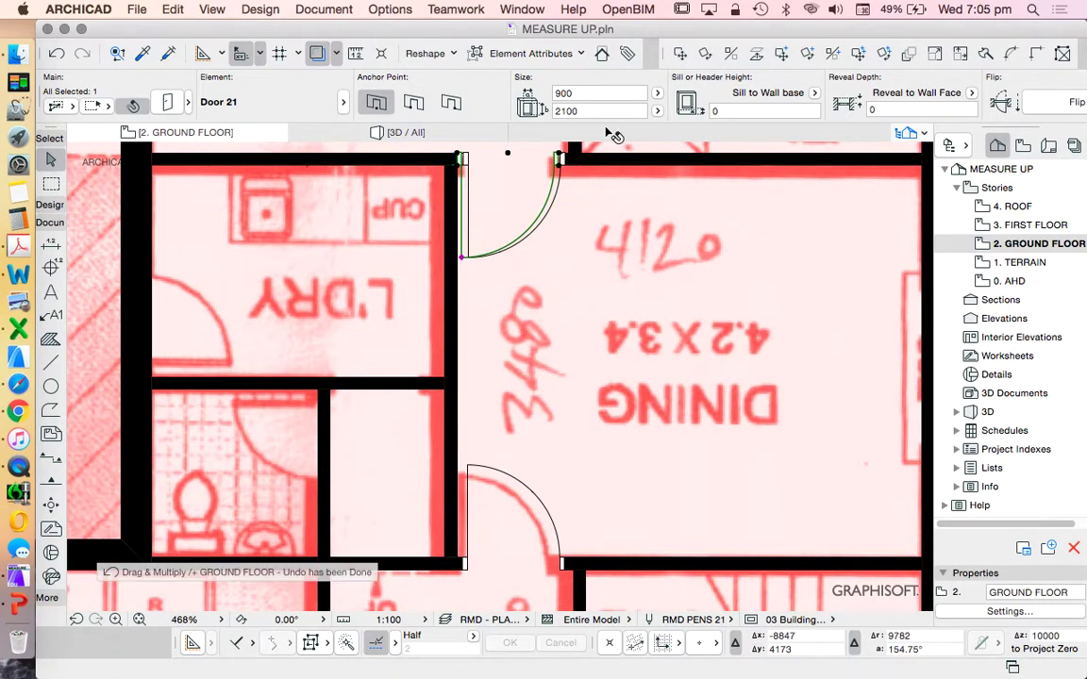
- Move the living-dining door along its wall so its hinge-side frame lines up with the dining door beside the store
key("super+d")
left_click(465, 161)
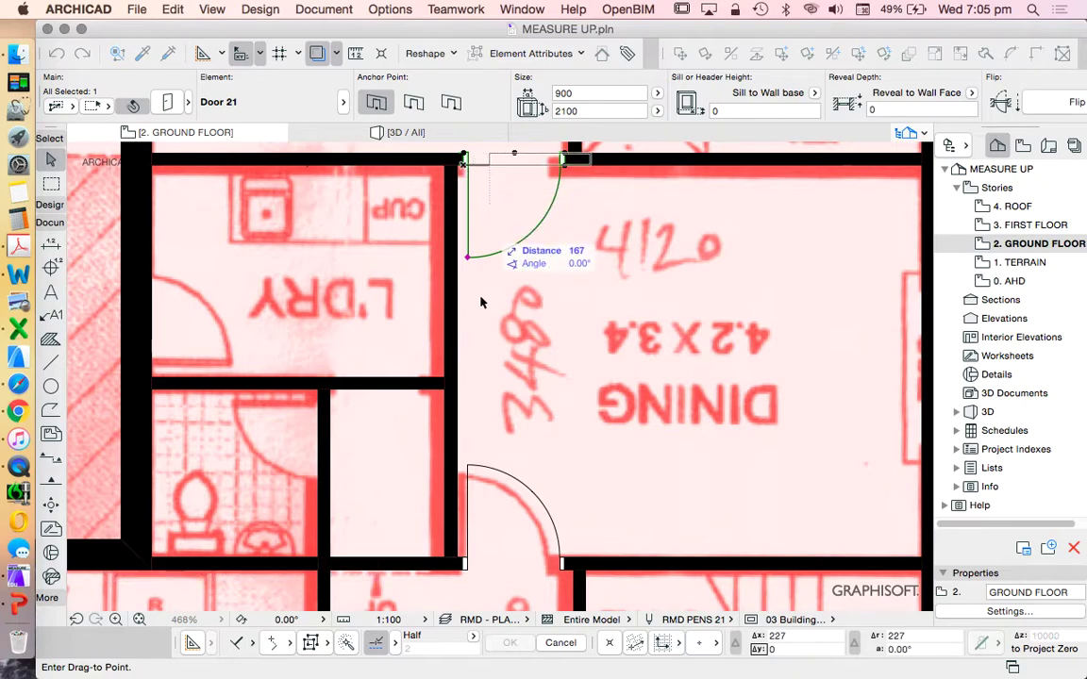
left_click(465, 564)
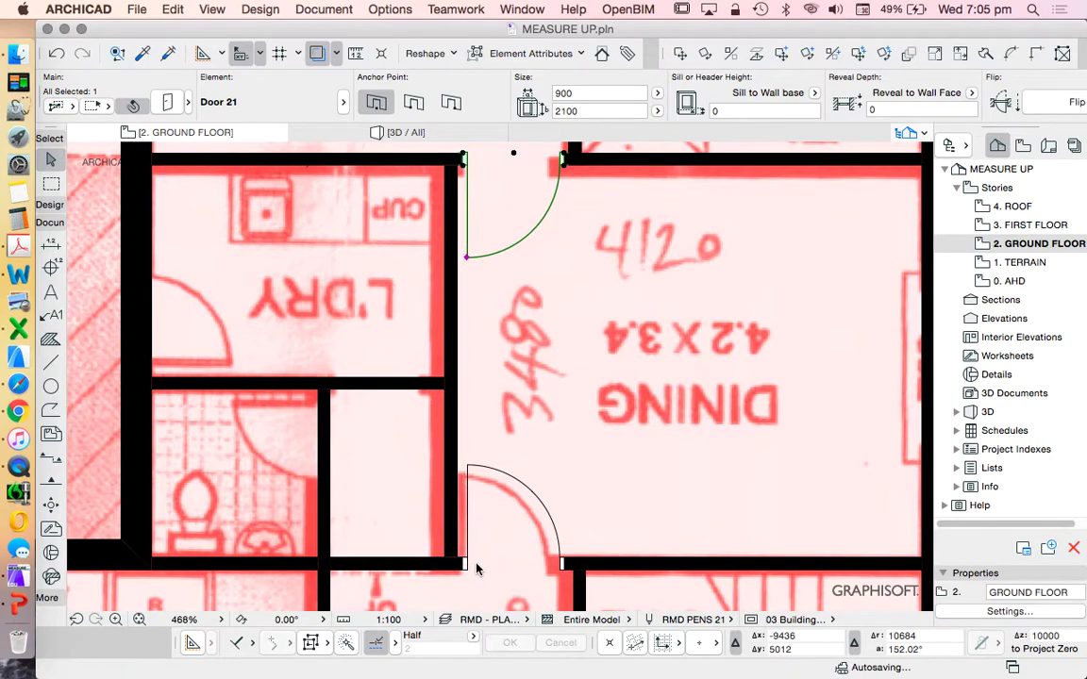
left_click(492, 436)
- Try trimming away the wall section between the toilet wall and the dining room wall, and undo the trim
scroll(483, 396, "down", 5)
scroll(472, 440, "up", 5)
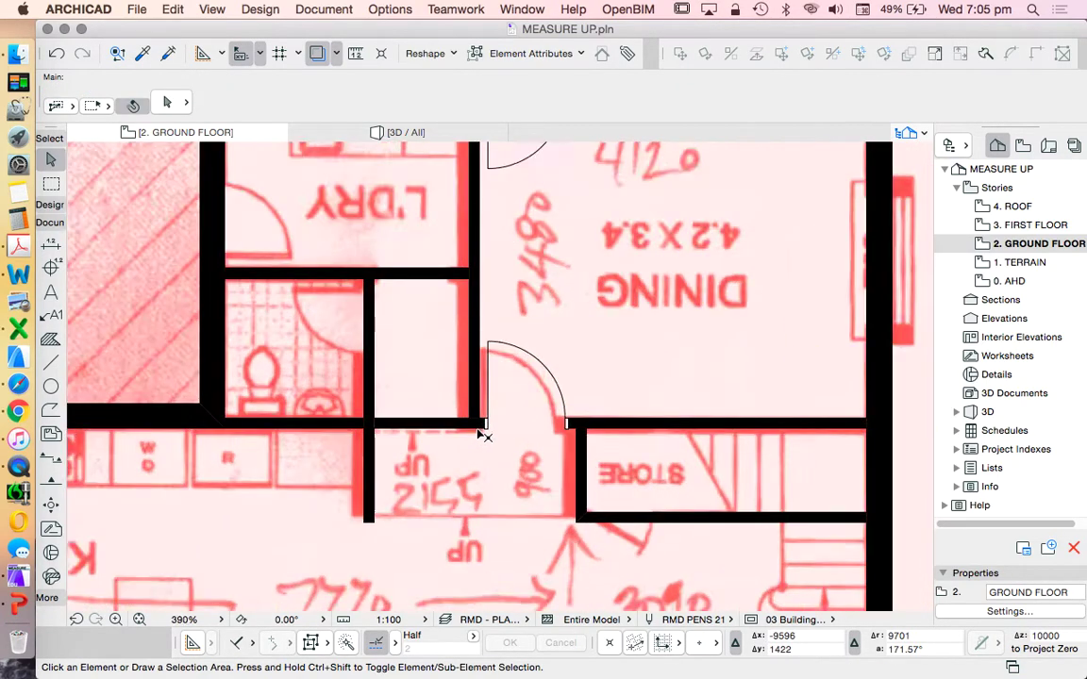
left_click(407, 423)
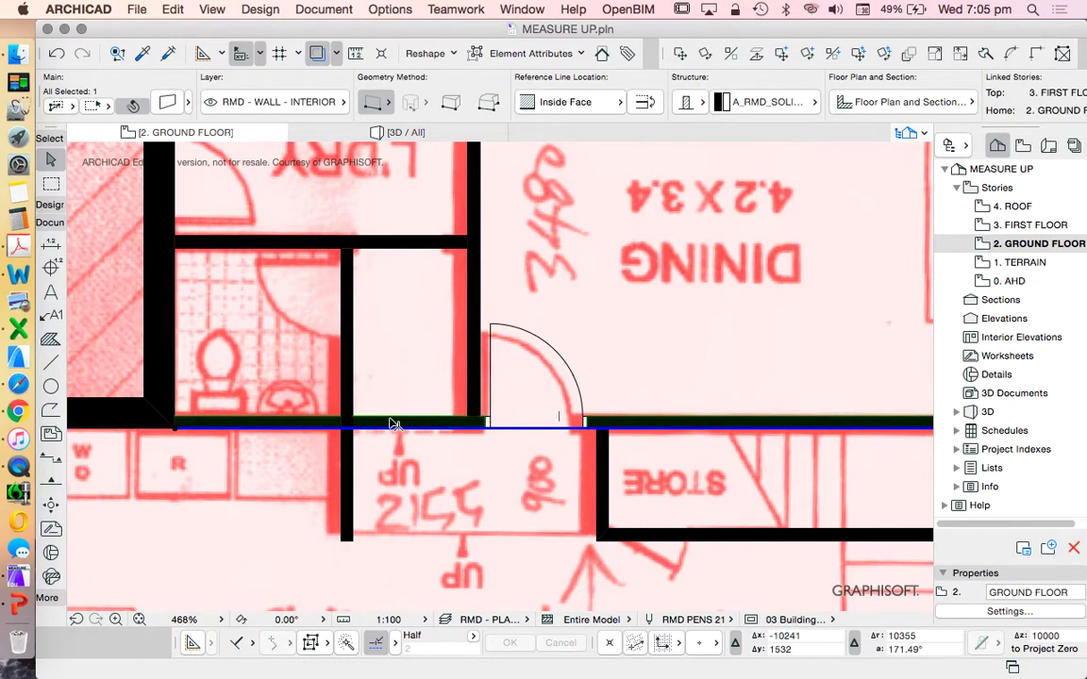
key("Escape")
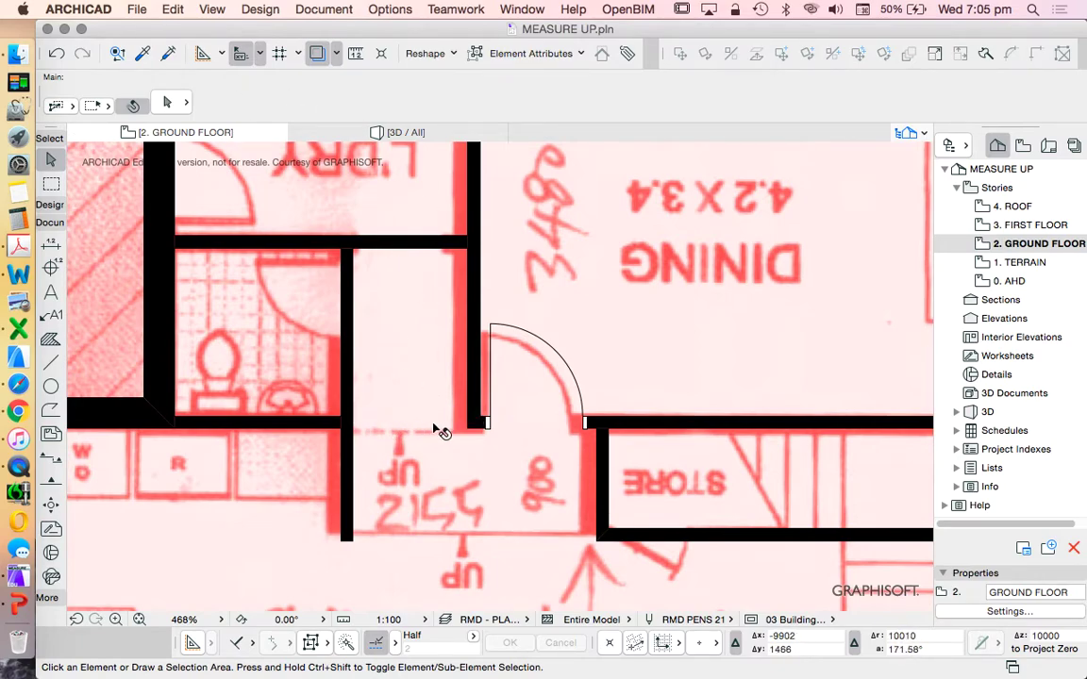
key("super+z")
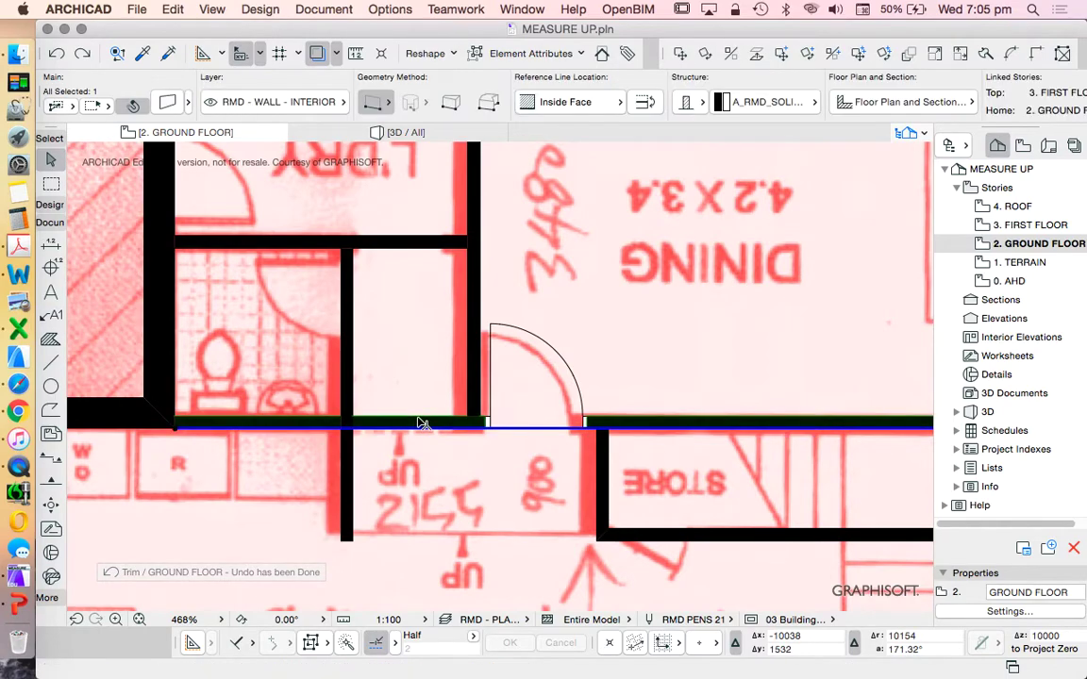
scroll(420, 406, "down", 4)
key("Escape")
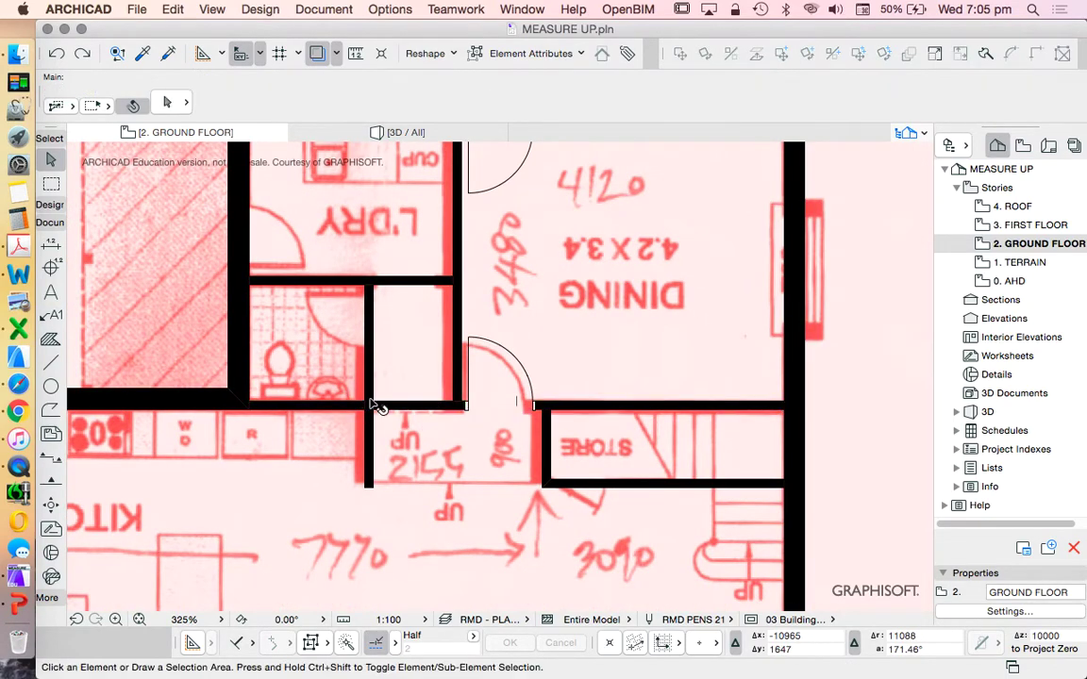
- Choose Rectangular Door Opening 21 from the Empty Door Openings 21 library as the default door, keeping the size 900 x 2100
left_click(47, 205)
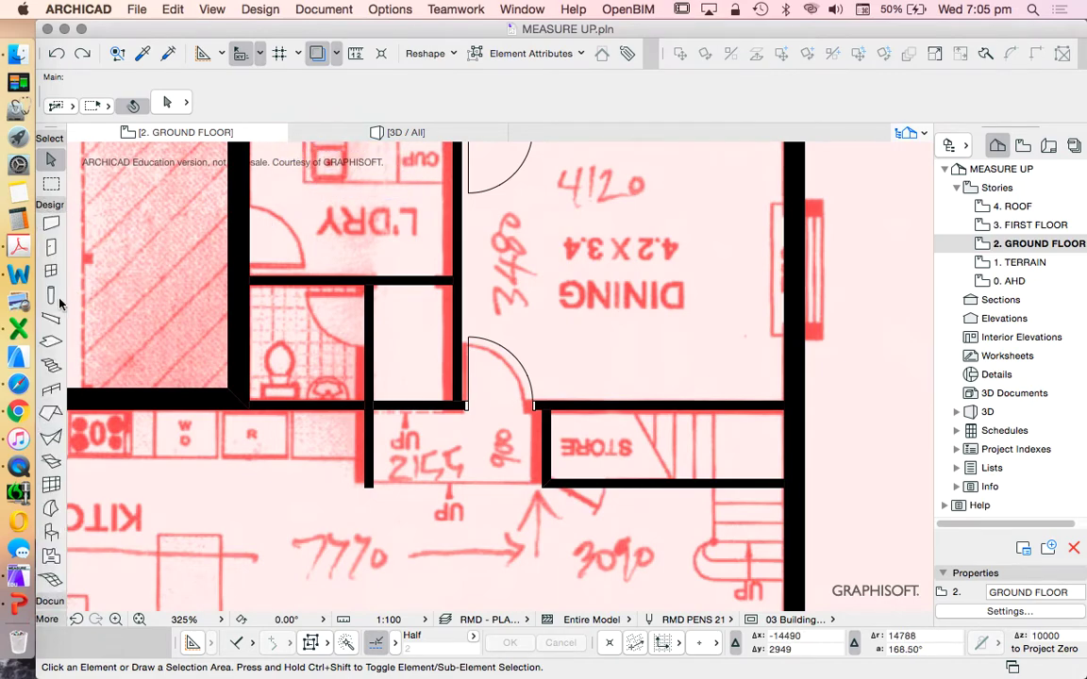
left_click(52, 248)
left_click(167, 102)
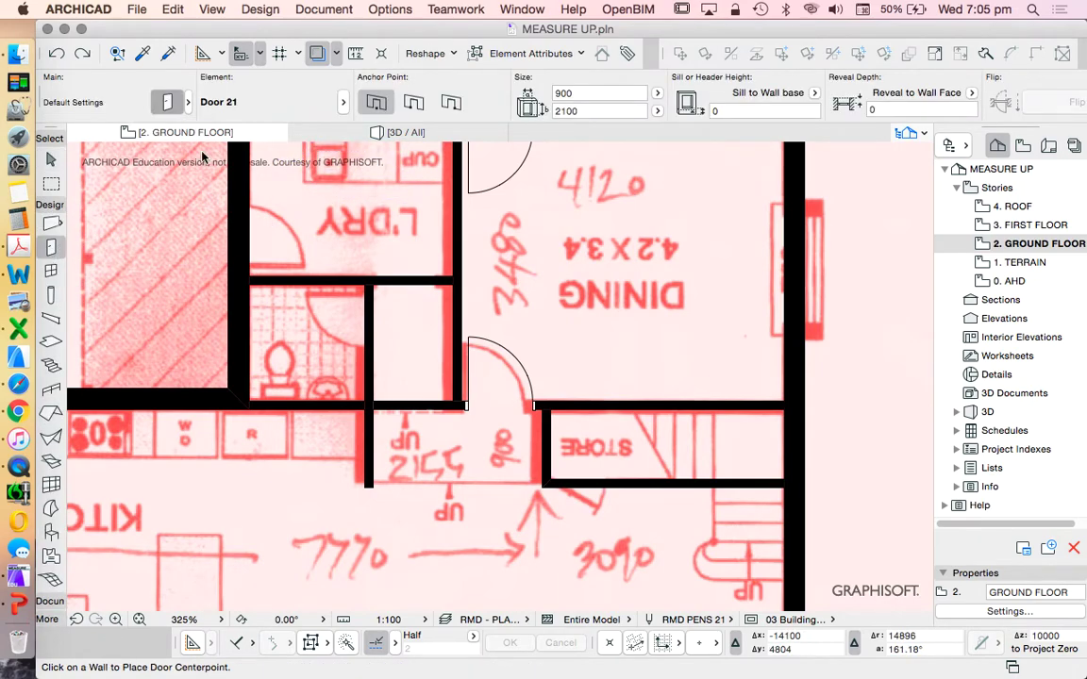
left_click(348, 175)
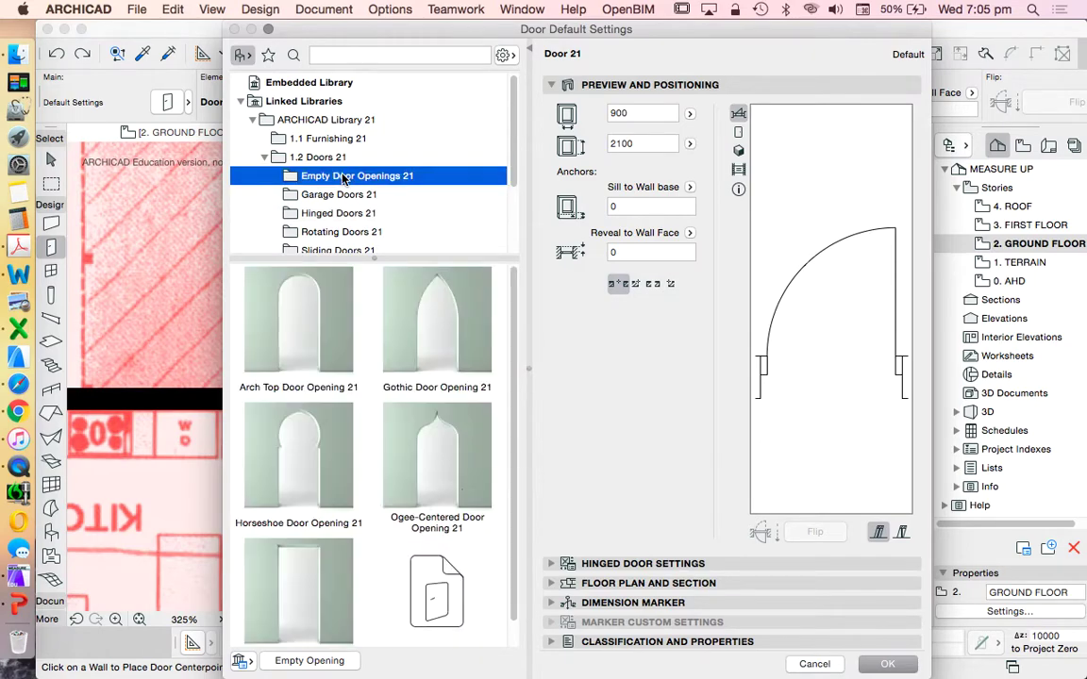
scroll(337, 489, "down", 2)
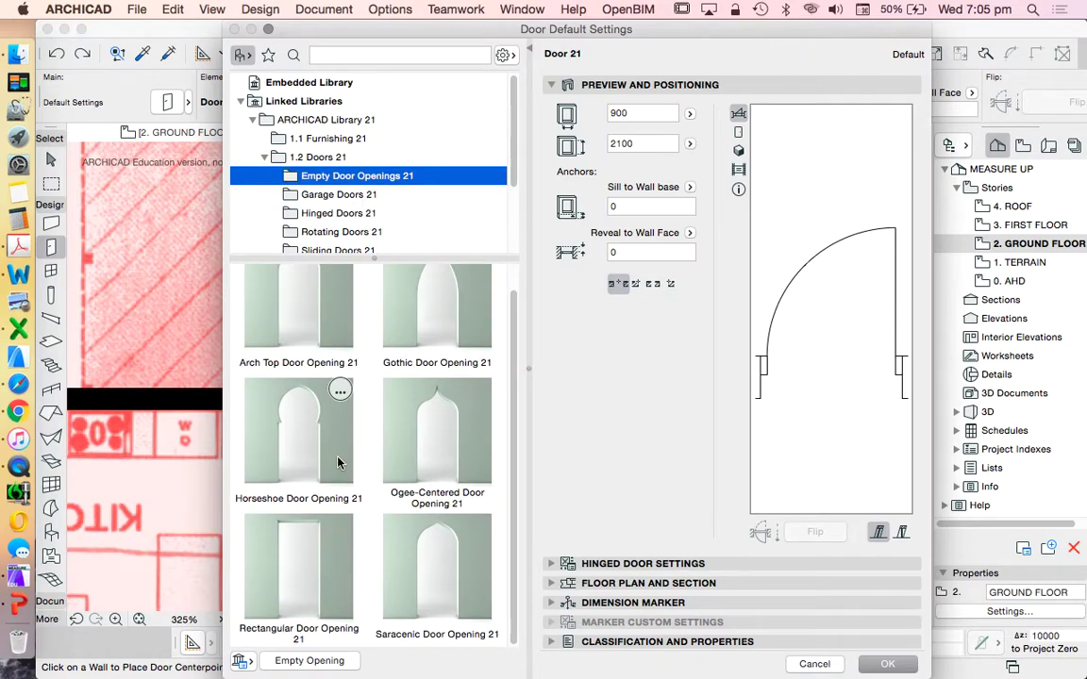
left_click(290, 538)
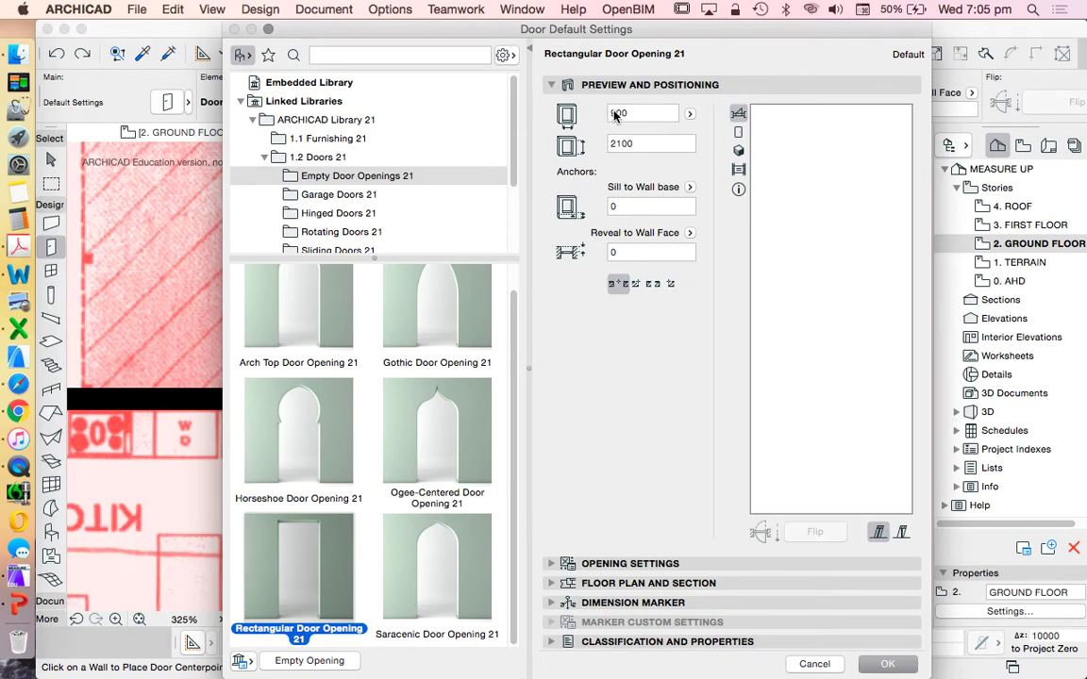
left_click(888, 665)
- Place the 900 x 2100 rectangular opening in the wall section between the toilet wall and the dining room wall
scroll(510, 341, "down", 3)
scroll(513, 356, "up", 5)
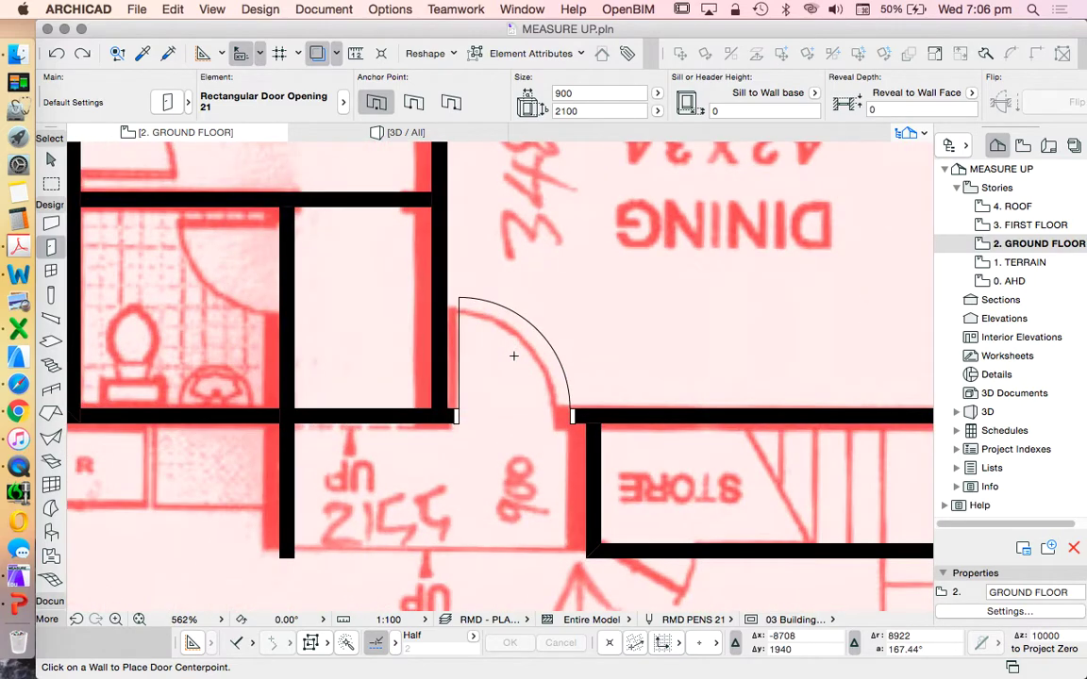
left_click(365, 427)
scroll(371, 471, "down", 2)
left_click(330, 443)
scroll(369, 439, "down", 2)
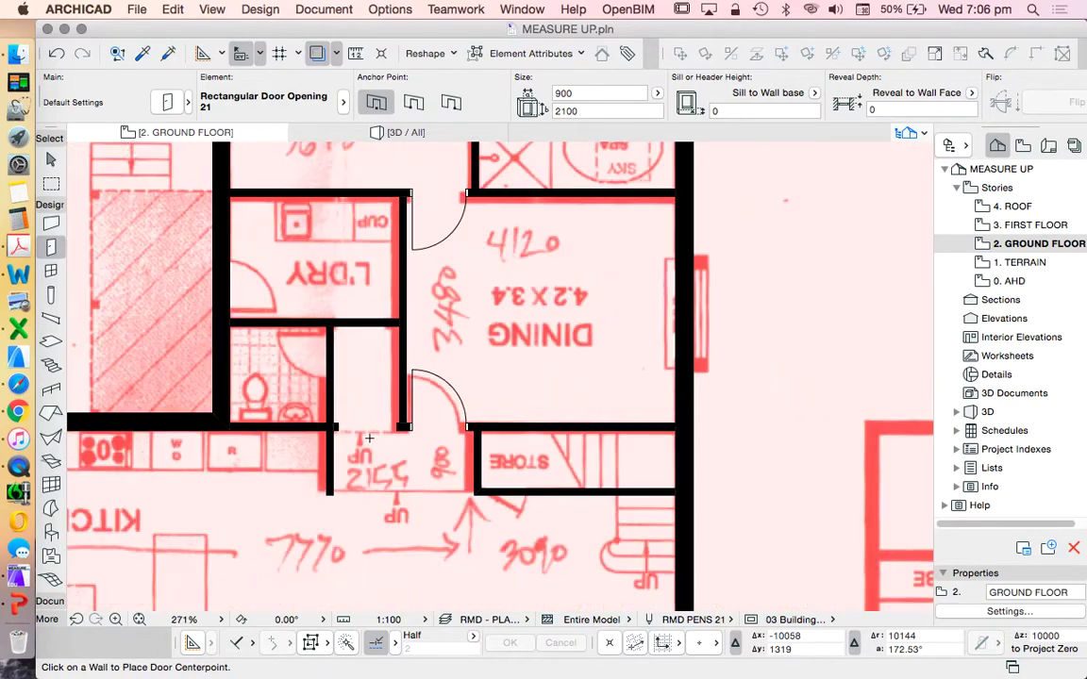
- Stretch both ends of the rectangular opening to the adjoining wall faces, making it 1015 mm wide
scroll(369, 438, "up", 4)
scroll(274, 467, "up", 1)
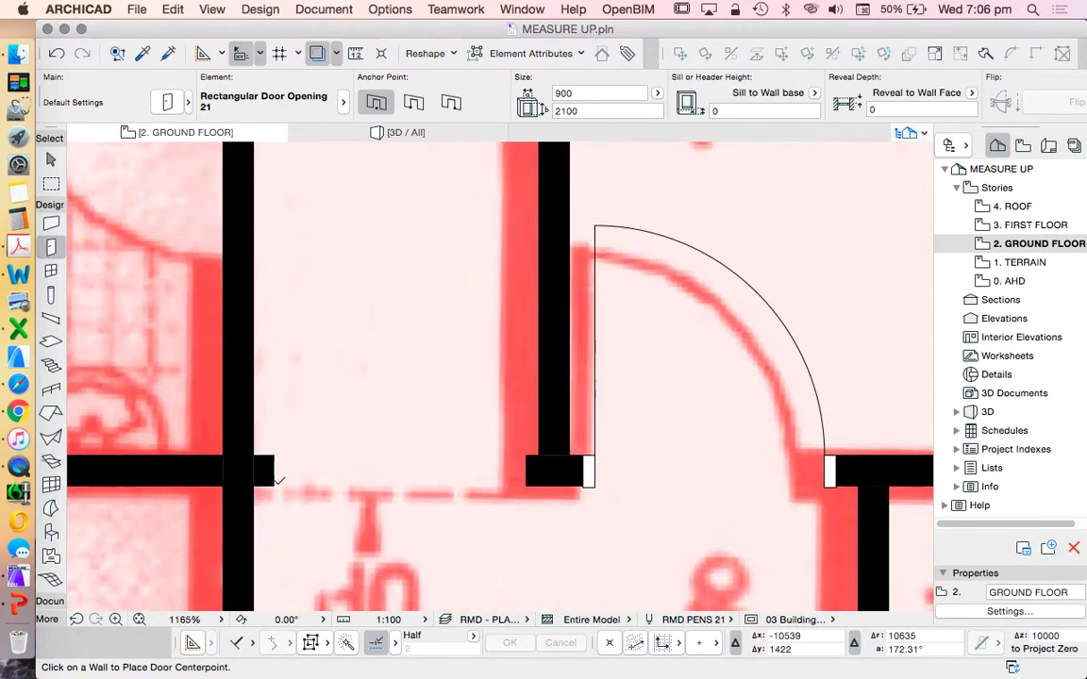
left_click(273, 459, "shift")
left_click(273, 456)
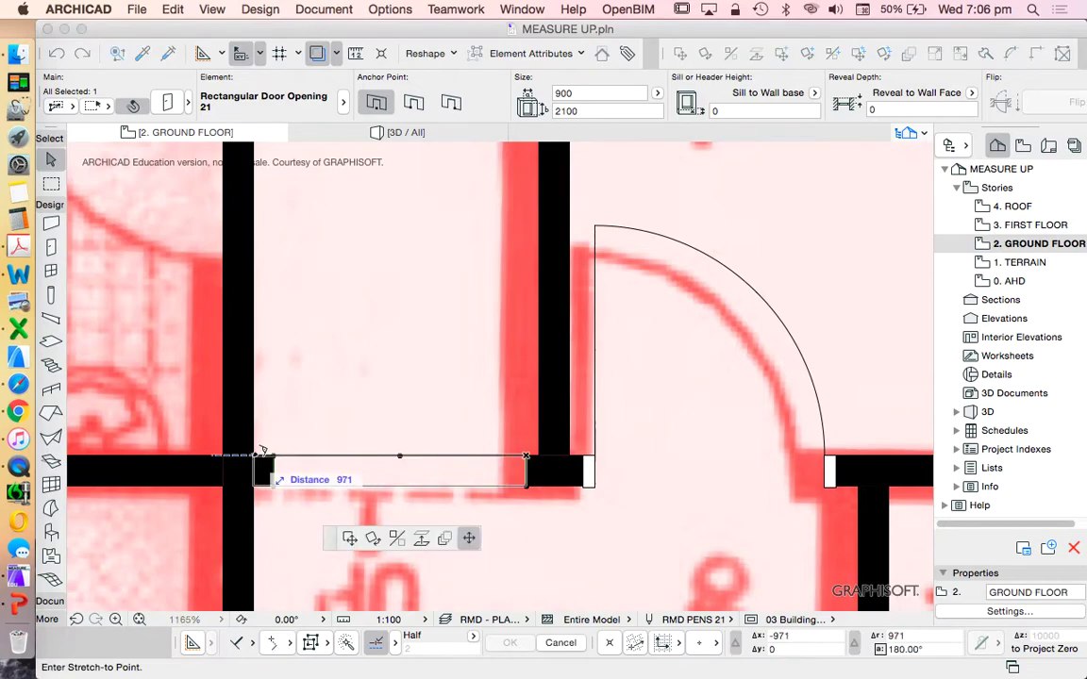
left_click(254, 456)
left_click(525, 456)
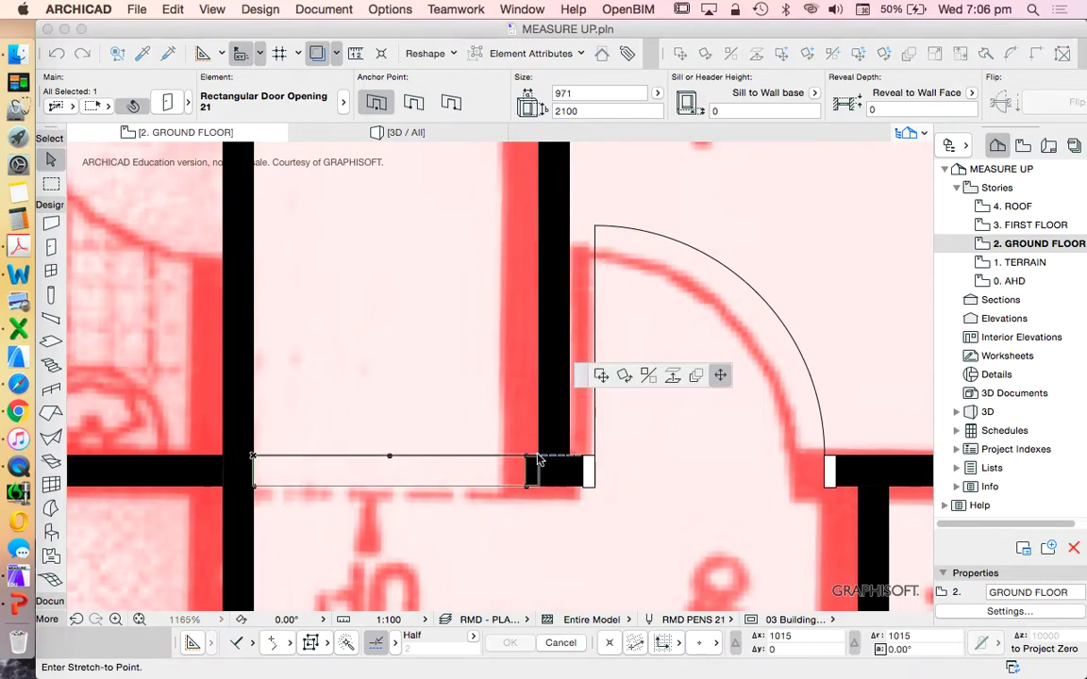
left_click(537, 457)
scroll(527, 467, "down", 4)
key("Escape")
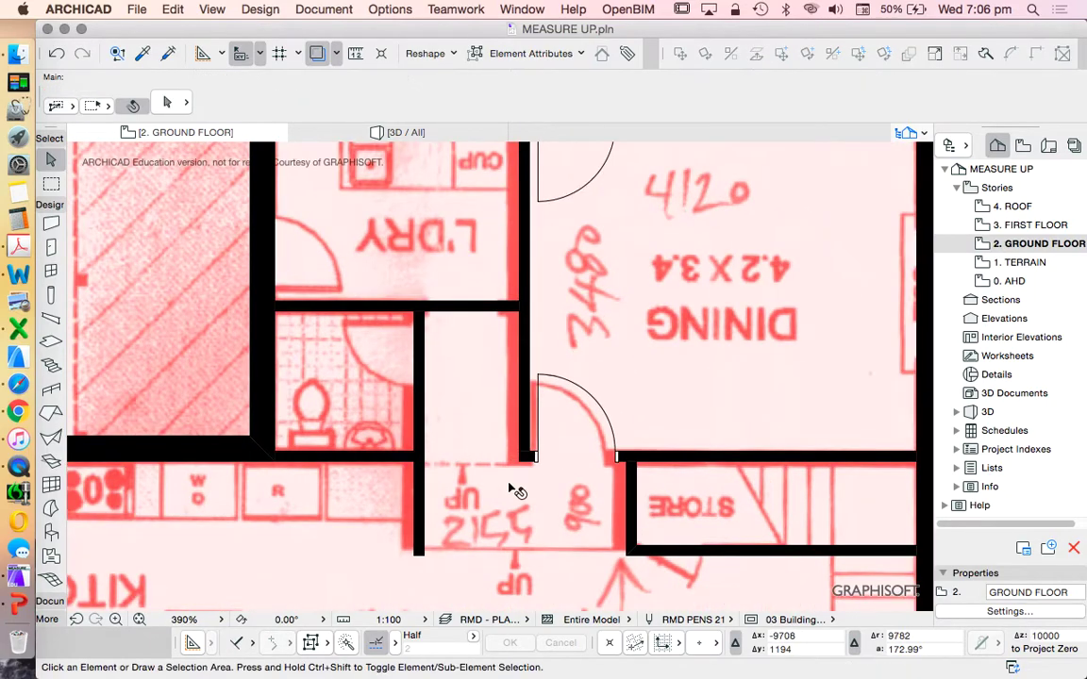
- Reuse the living-dining door's settings to place a 900 x 2100 door between passage and laundry, hinged on the dining side and swinging into the laundry
scroll(529, 491, "down", 2)
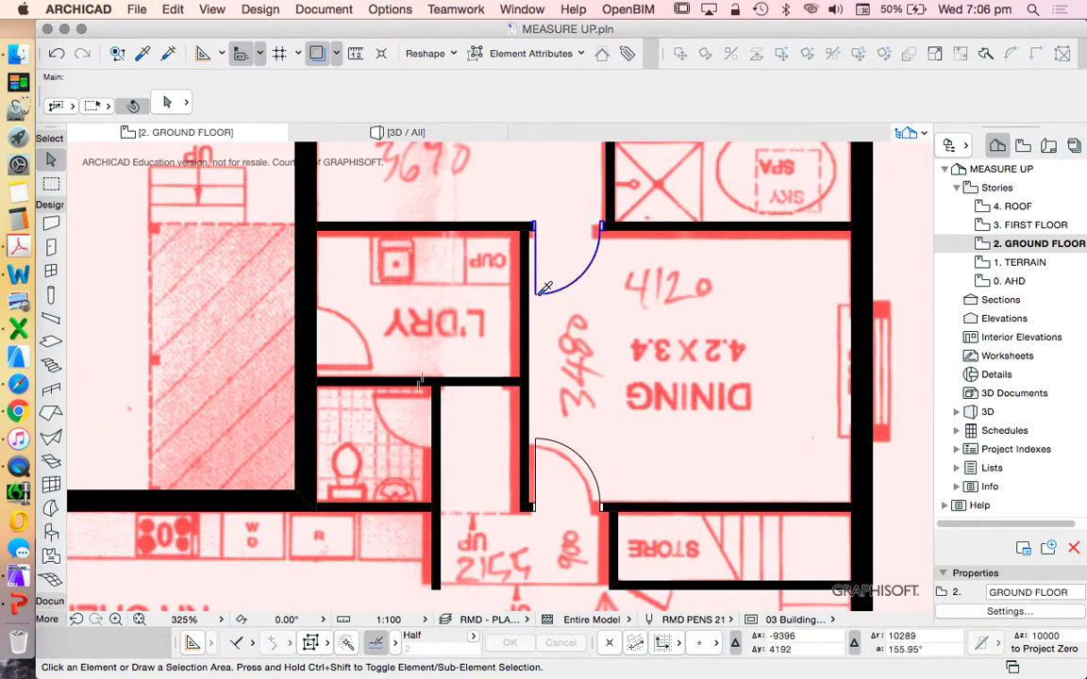
left_click(546, 288, "alt")
left_click(478, 379)
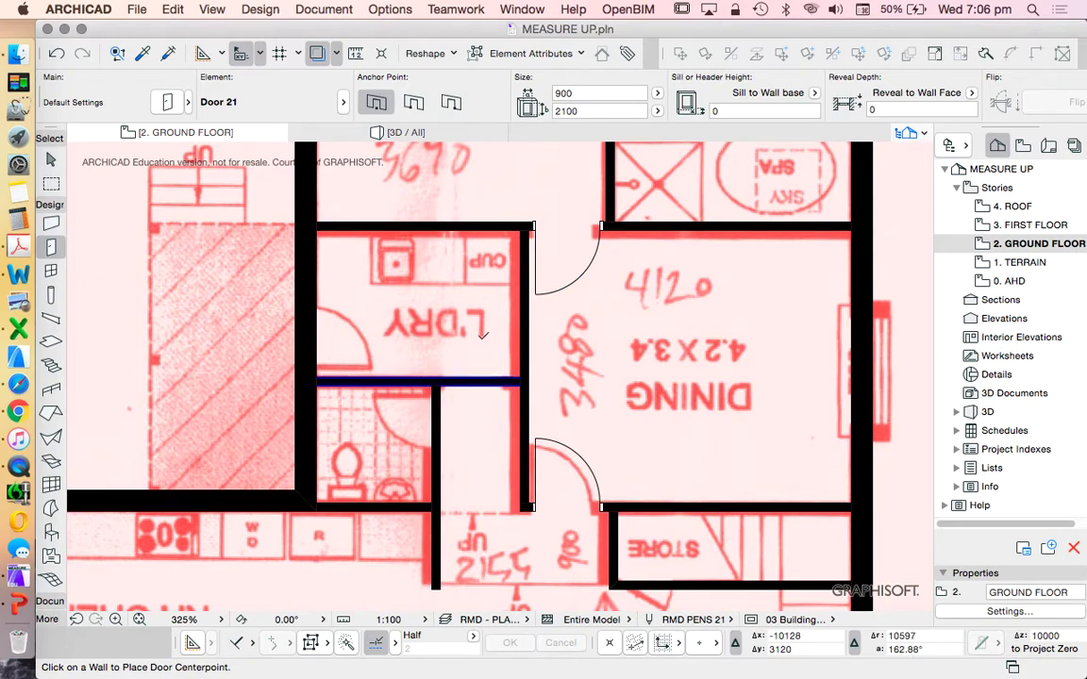
left_click(467, 353)
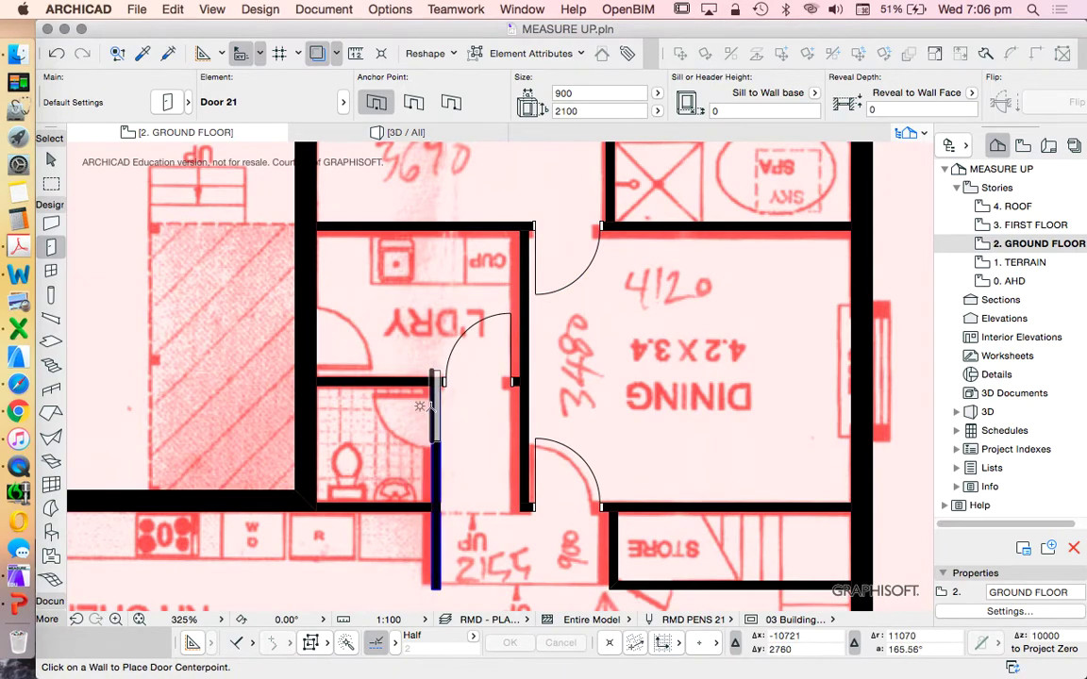
- Place 900 x 2100 doors in the toilet's passage wall and the laundry's external wall, following the scan and swinging into the toilet and laundry
left_click(434, 426)
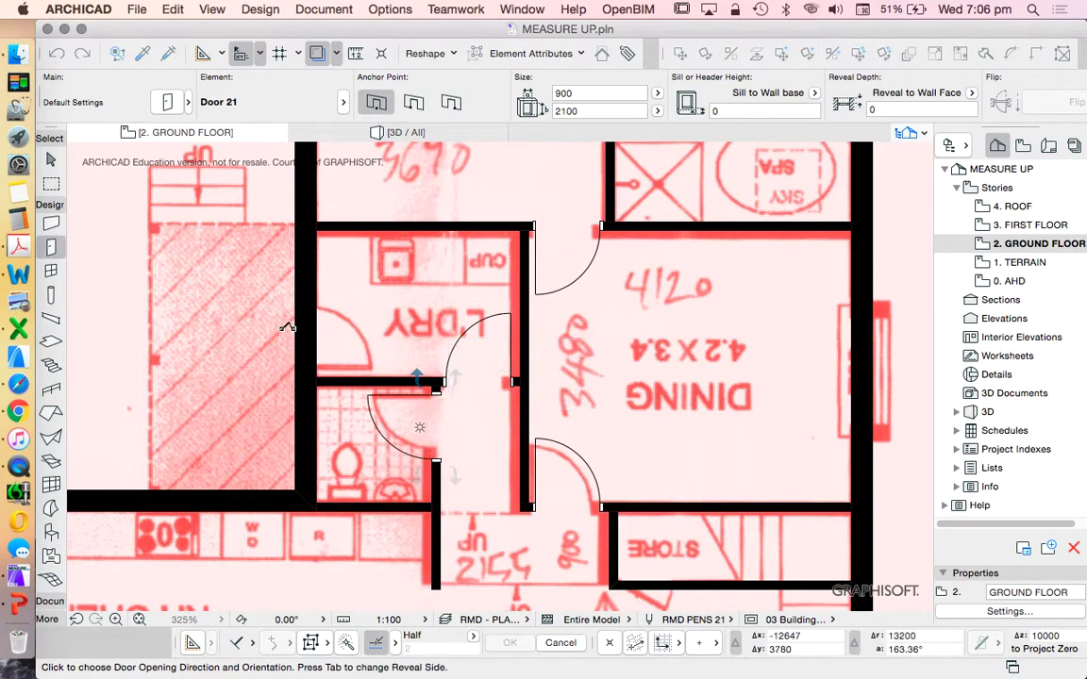
left_click(315, 359)
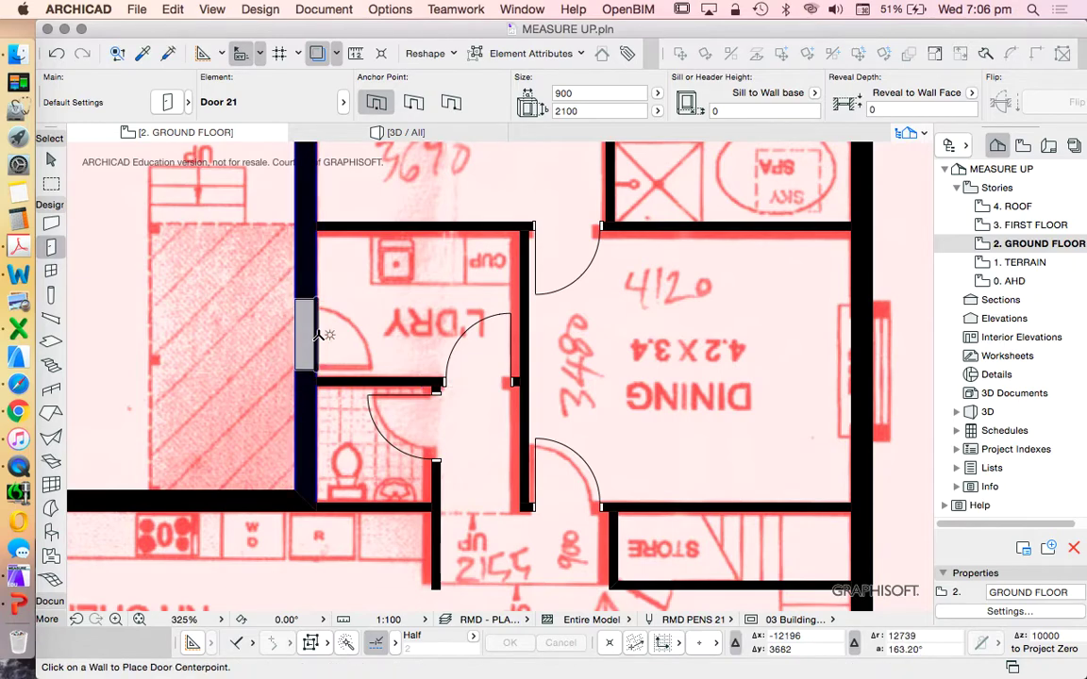
left_click(312, 337)
left_click(437, 383)
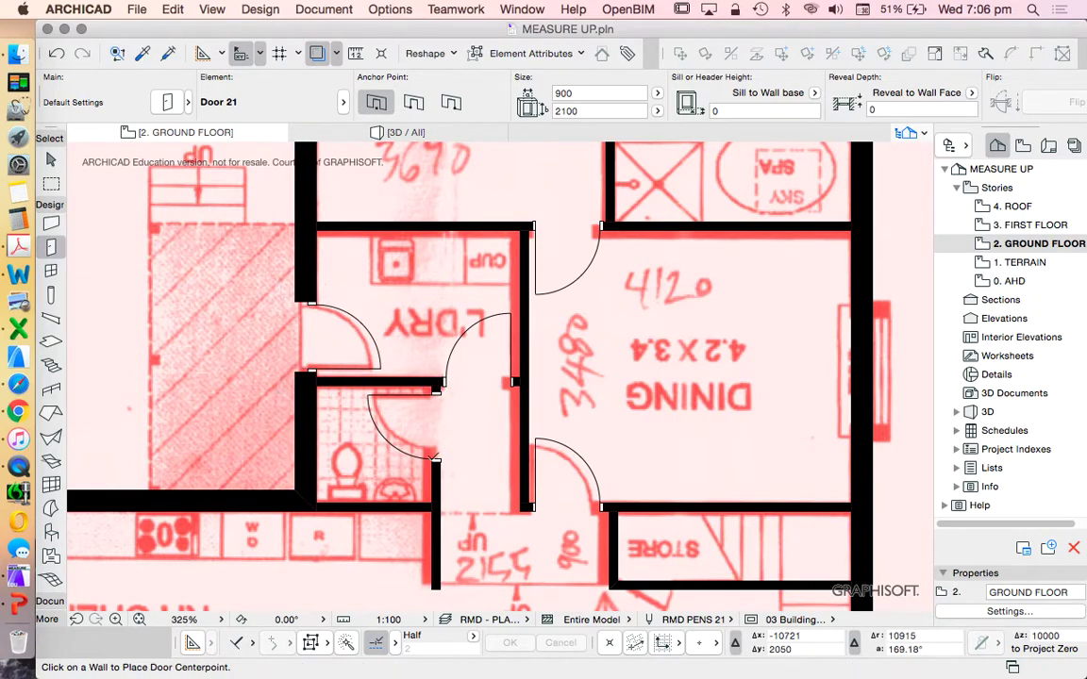
- Place a 900 x 2100 door in the living room wall beside the WIR, hinged on the bathroom side and swinging away from the living room
scroll(544, 371, "down", 6)
scroll(545, 371, "up", 9)
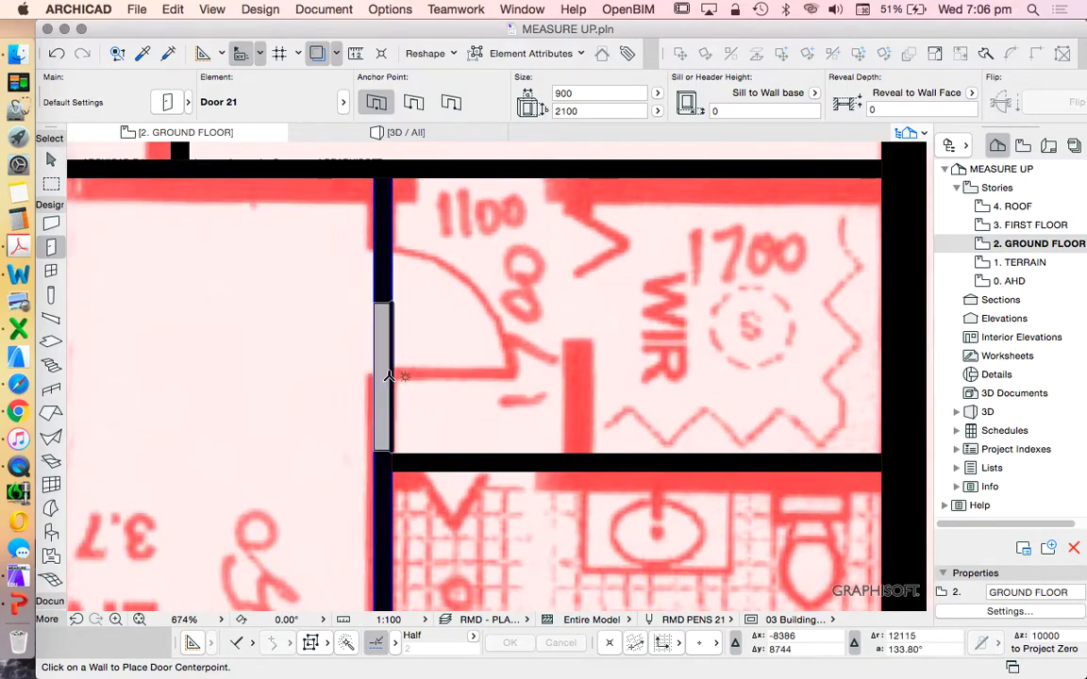
left_click(386, 318)
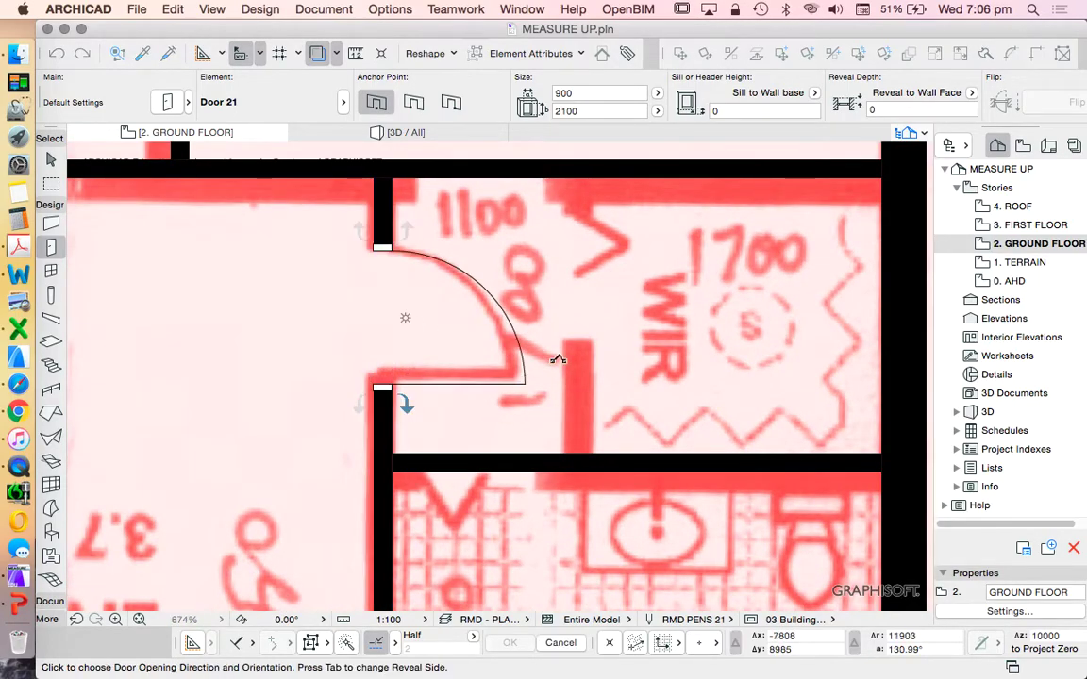
left_click(558, 388)
- Place a 900 x 2100 door in the wall between the WIR passage and the bathroom, hinged on the living side and swinging into the bathroom
scroll(445, 412, "down", 5)
scroll(445, 413, "up", 3)
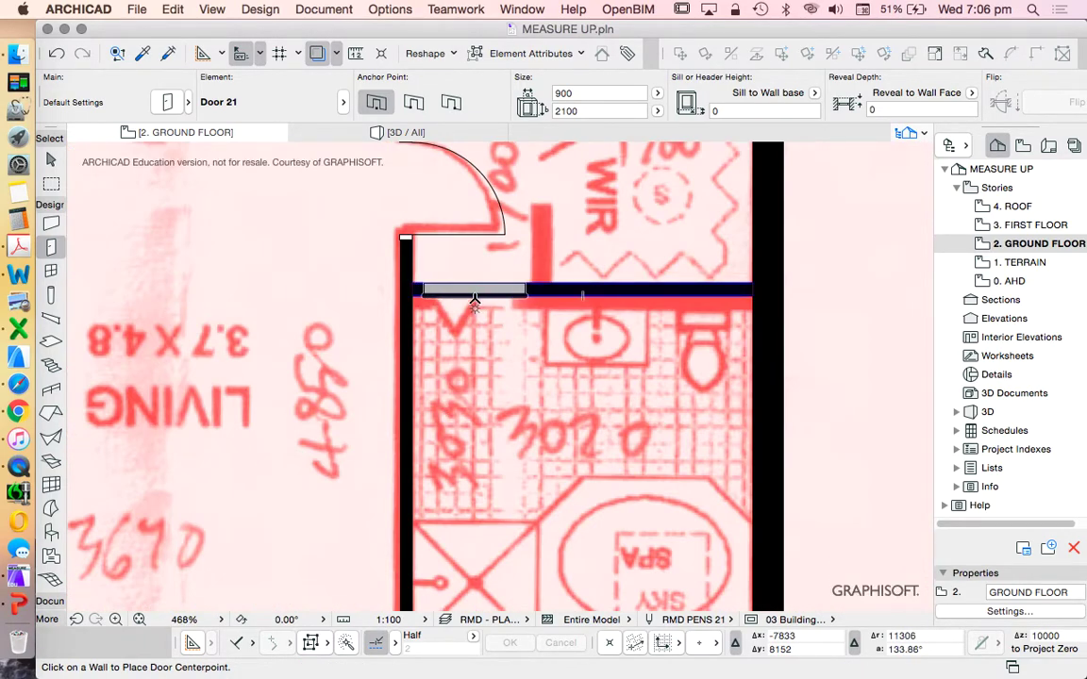
left_click(476, 297)
left_click(347, 366)
scroll(348, 366, "down", 4)
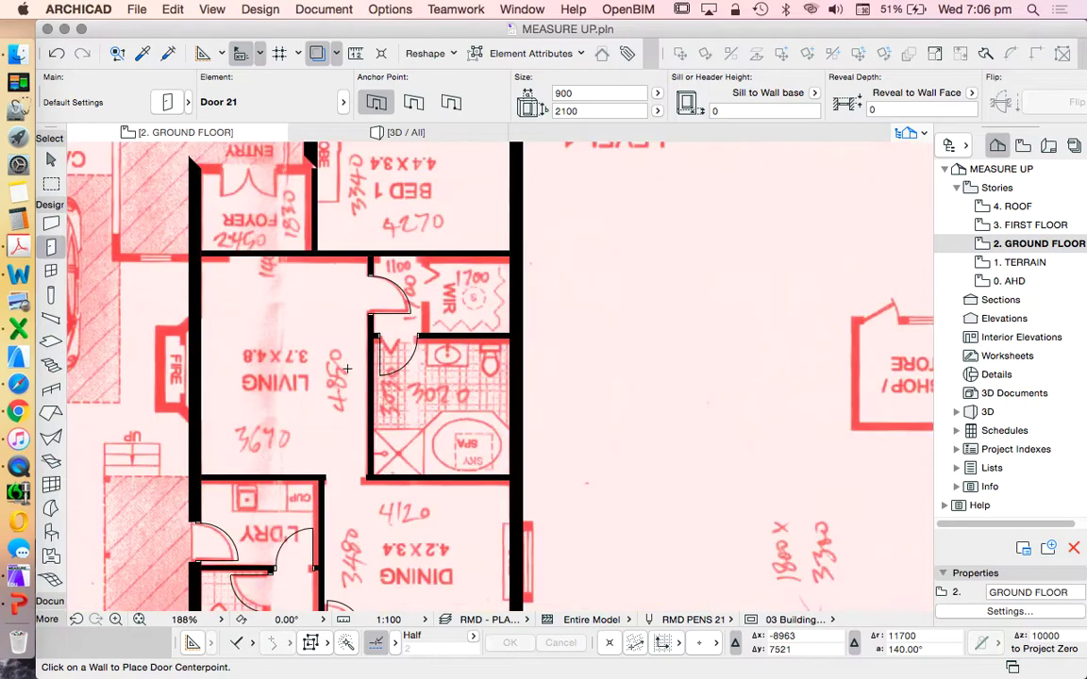
scroll(368, 339, "down", 1)
scroll(392, 321, "up", 3)
scroll(392, 321, "down", 1)
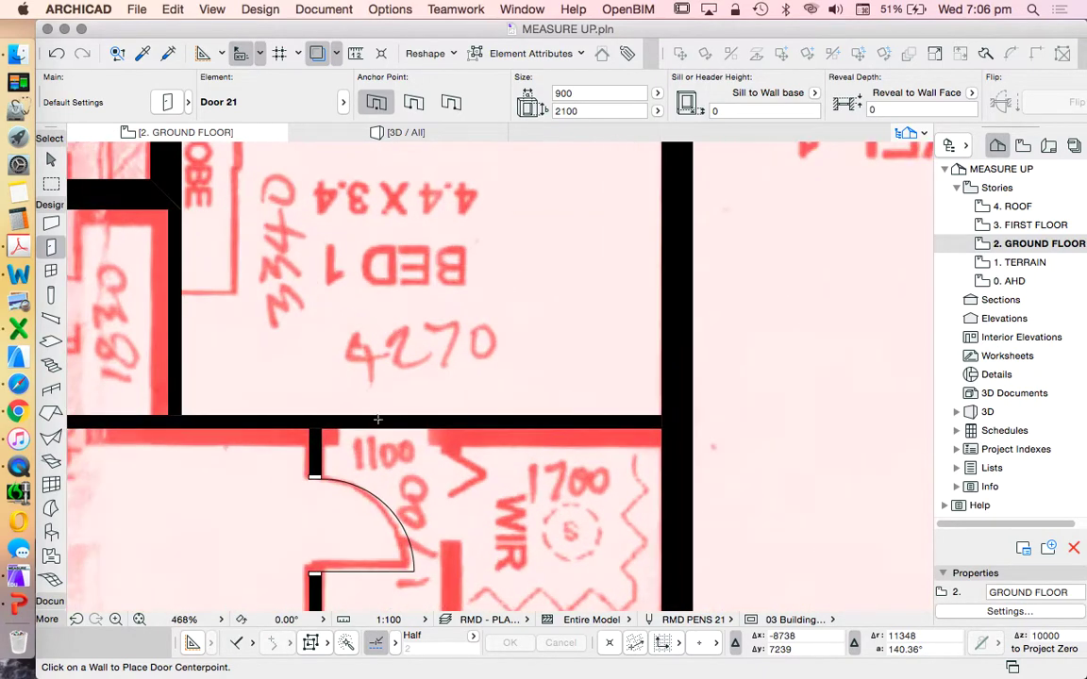
scroll(403, 374, "down", 2)
scroll(402, 374, "up", 5)
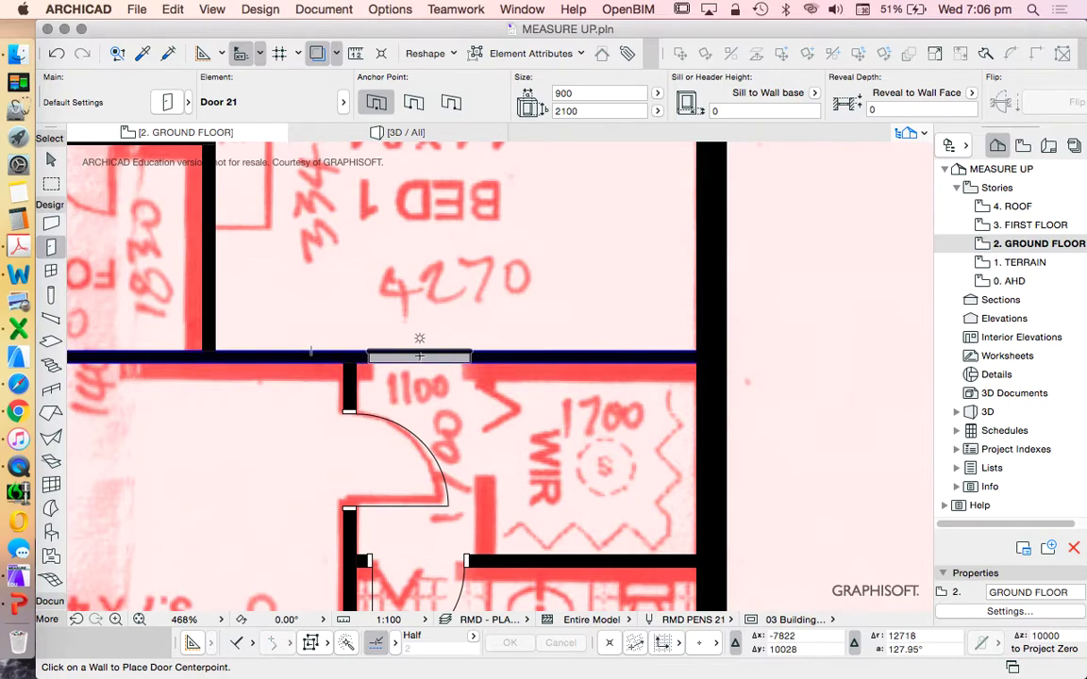
key("Escape")
- Copy the wall between the living room and WIR passage, with its door, one wall thickness towards the WIR
scroll(433, 307, "down", 4)
scroll(402, 345, "up", 1)
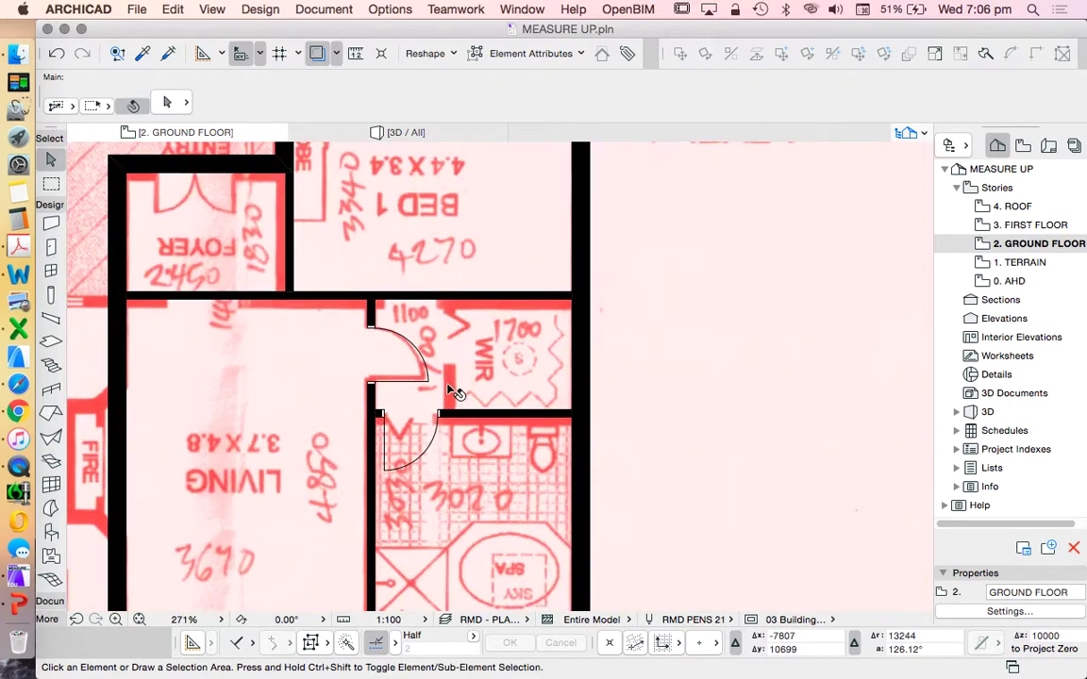
scroll(435, 360, "down", 1)
scroll(425, 286, "up", 2)
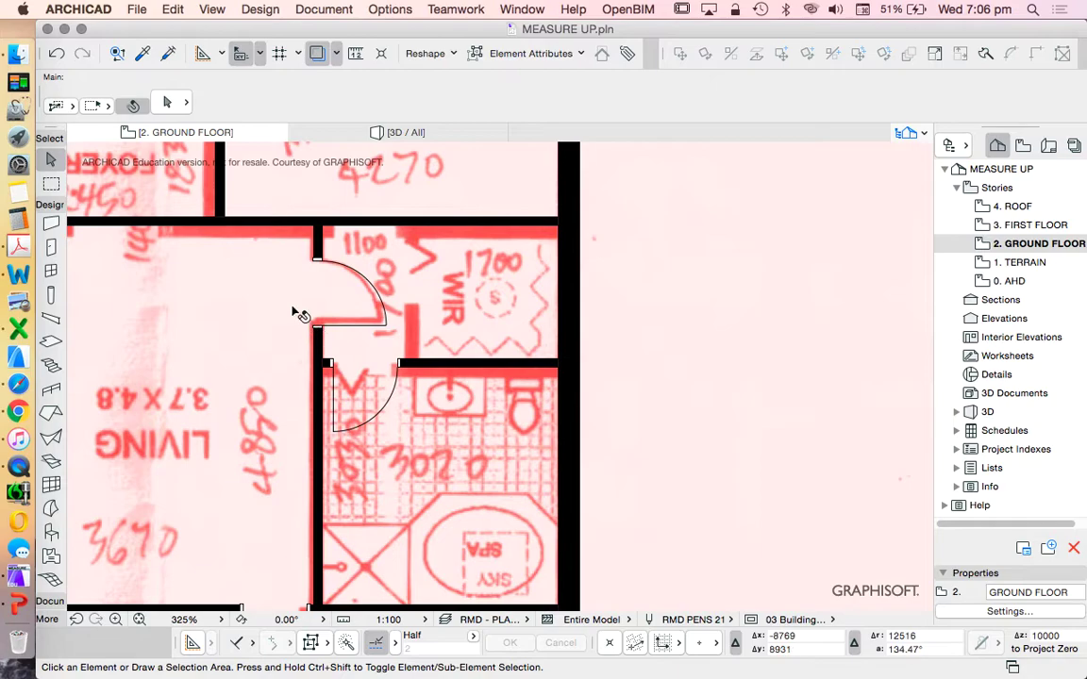
left_click(325, 351)
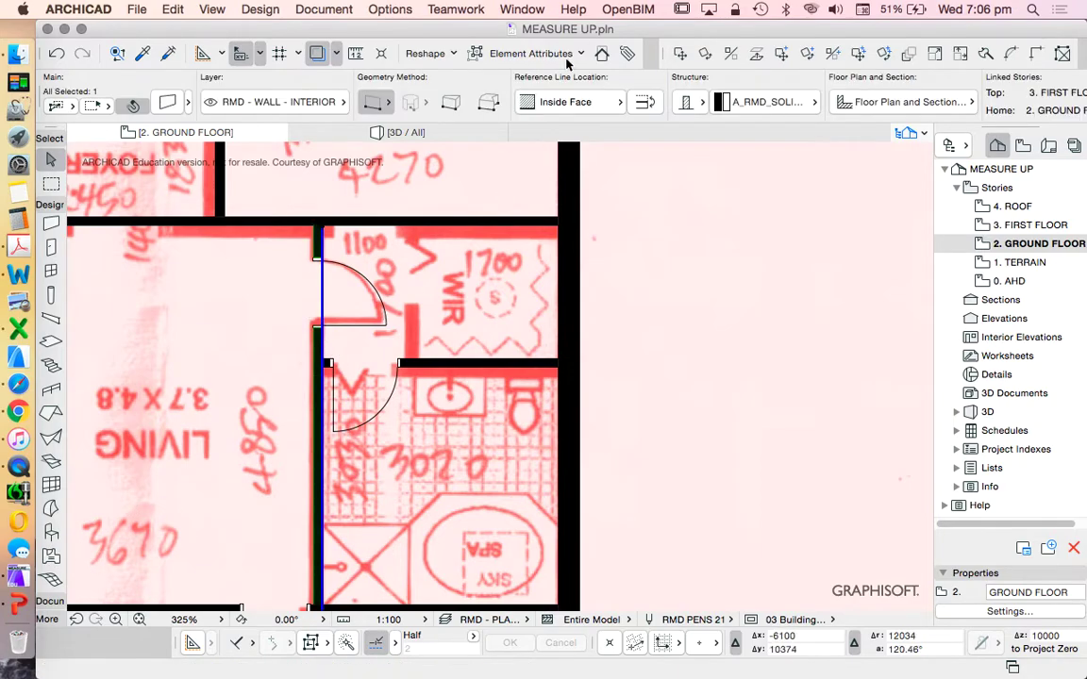
left_click(786, 54)
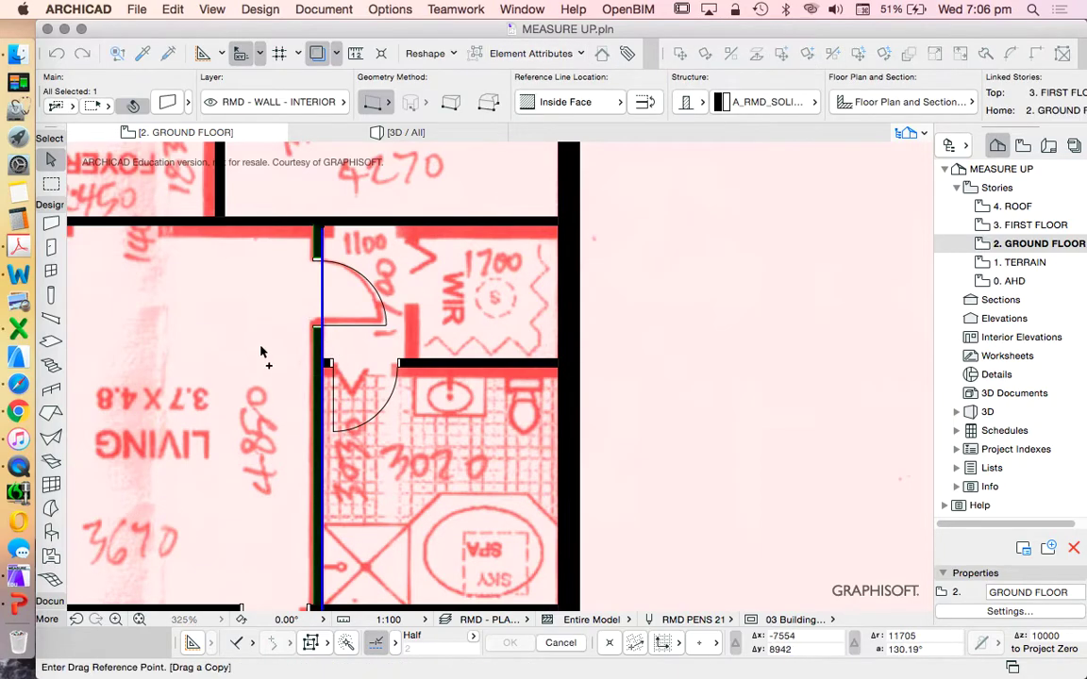
left_click(321, 349)
left_click(330, 351)
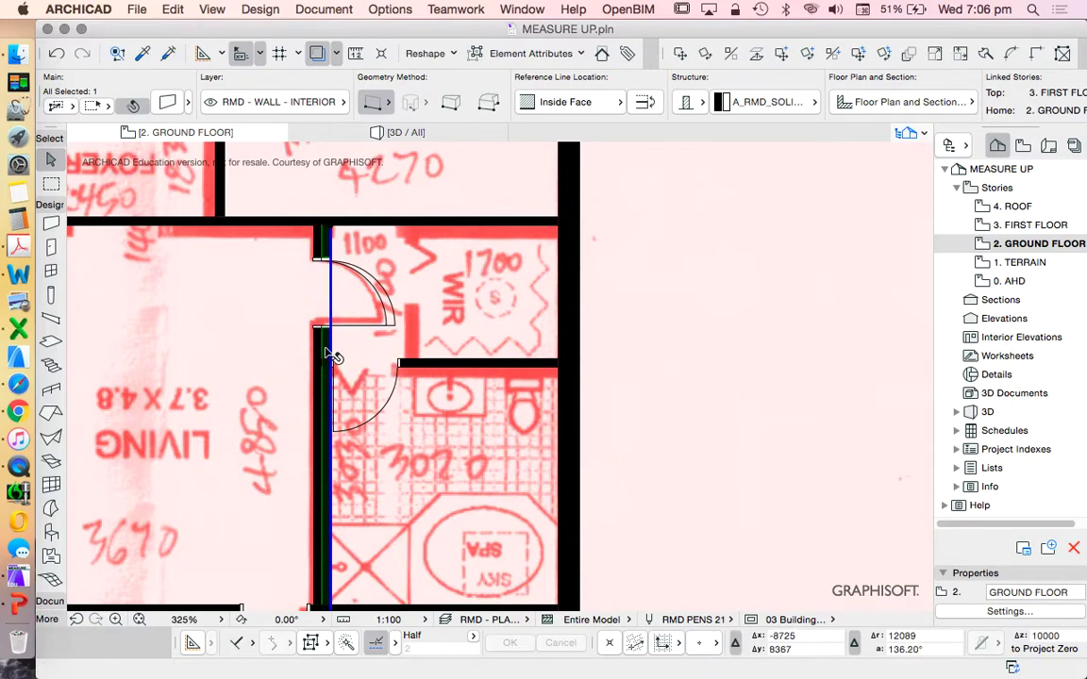
- Move the copied wall 1100 mm towards the WIR and trim off its part running through the bathroom
key("super+d")
left_click(356, 310)
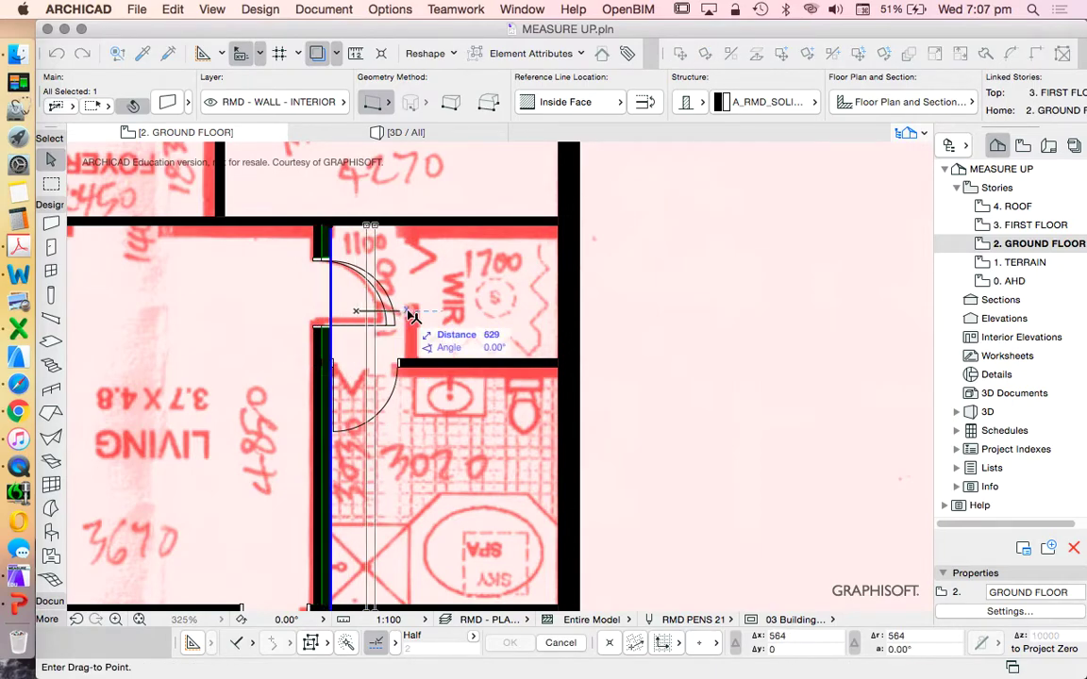
type("1100")
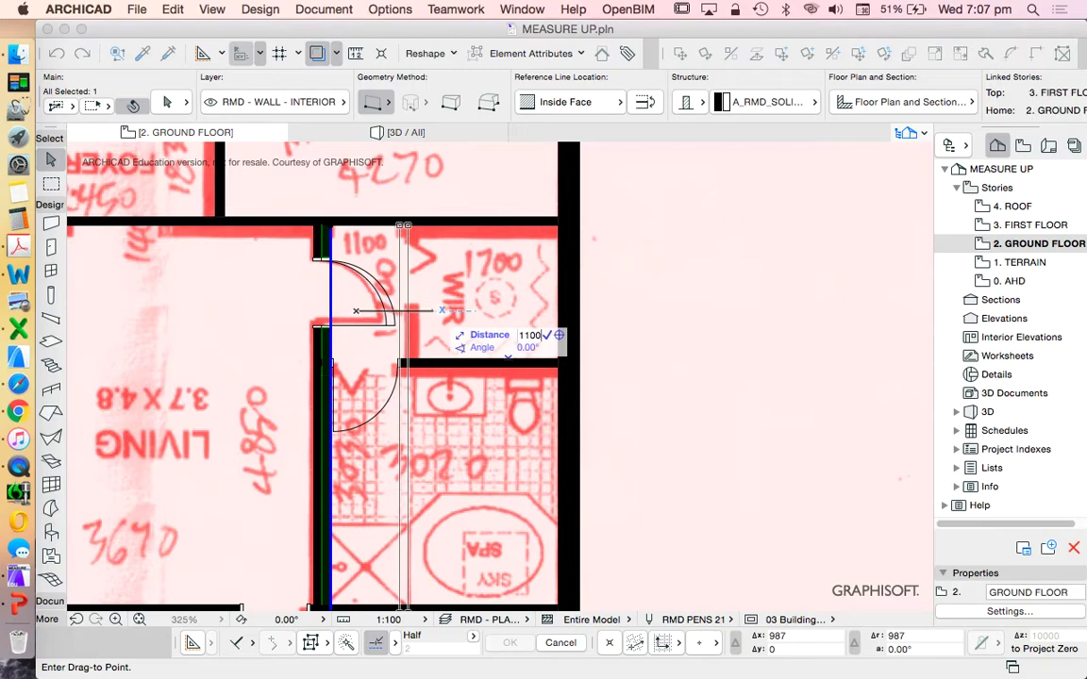
key("Return")
left_click(434, 410)
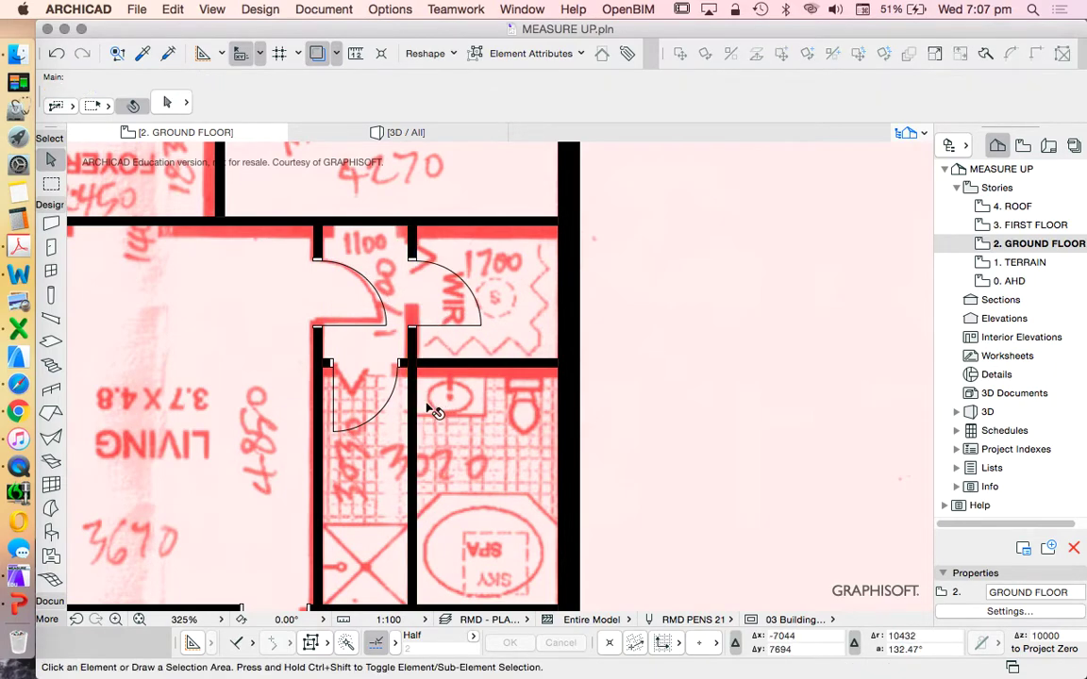
scroll(425, 303, "down", 3)
scroll(427, 408, "up", 2)
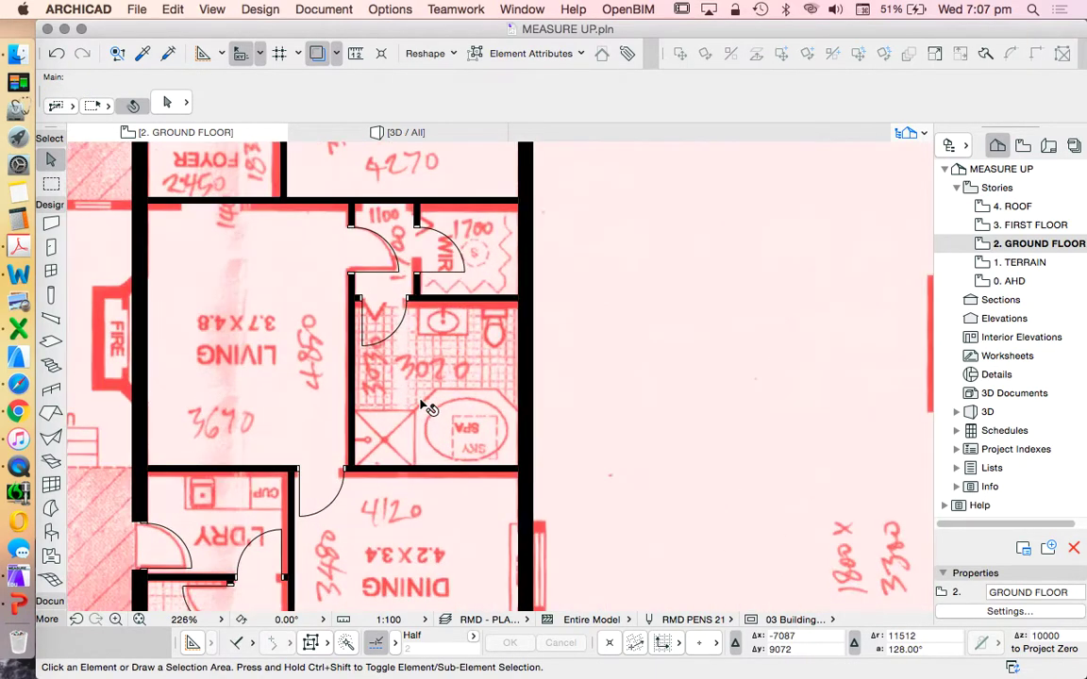
- Try to place a 900 x 2100 door from the WIR passage into Bed 1 using the bathroom door's settings, and undo it
scroll(400, 271, "up", 3)
scroll(342, 216, "up", 4)
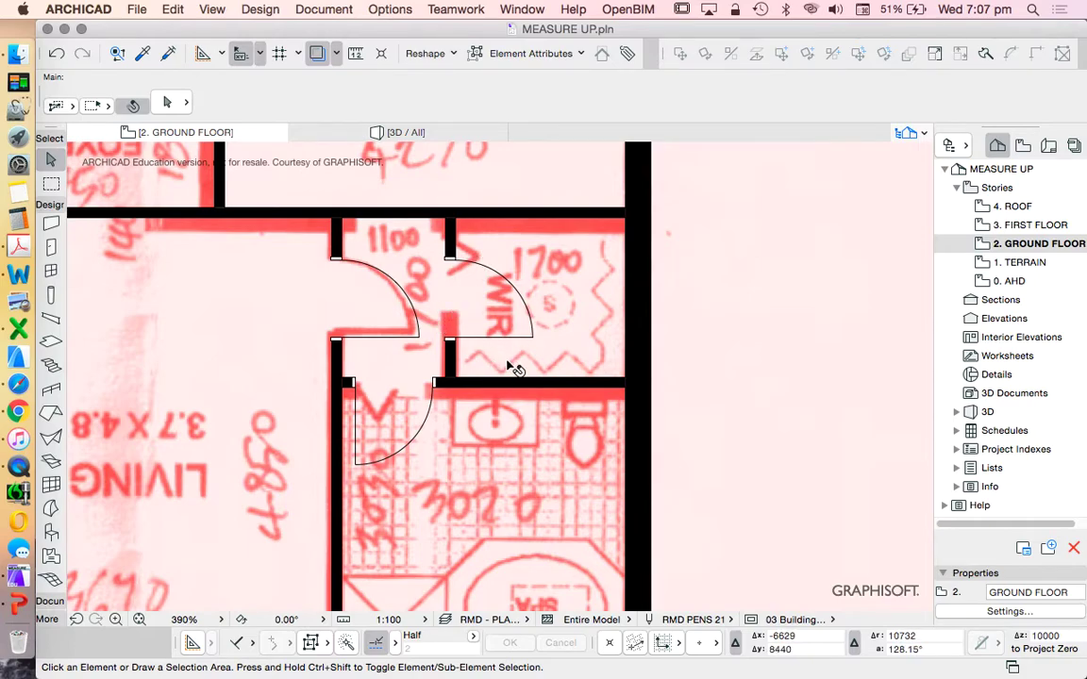
scroll(510, 366, "down", 1)
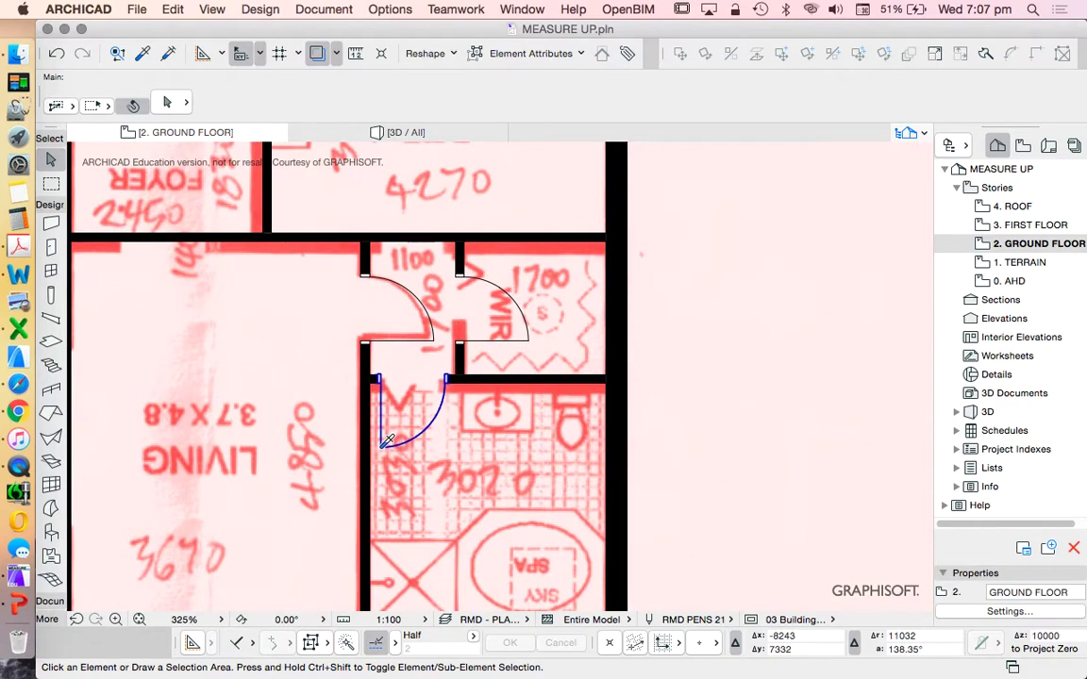
left_click(398, 415, "alt")
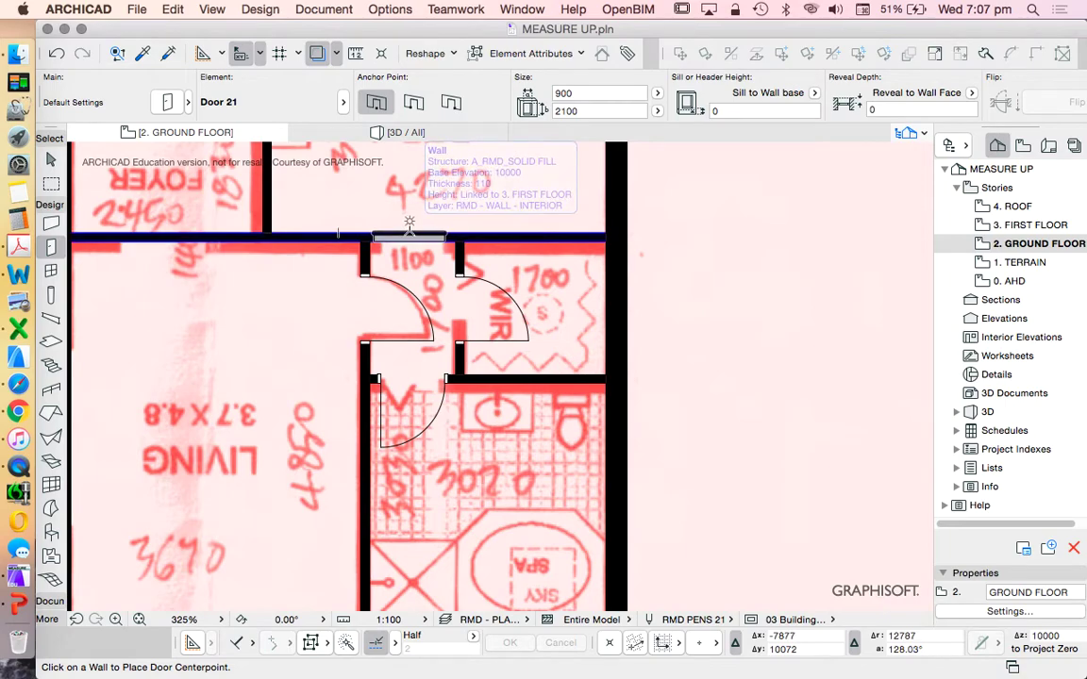
left_click(409, 235)
left_click(361, 216)
key("Escape")
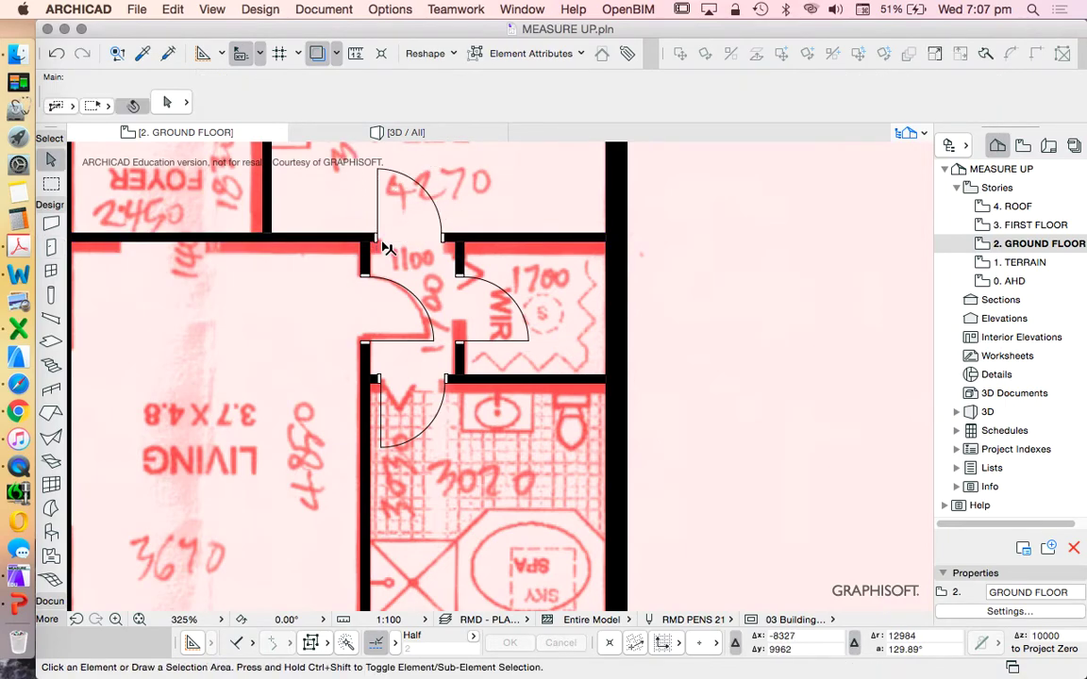
key("super+z")
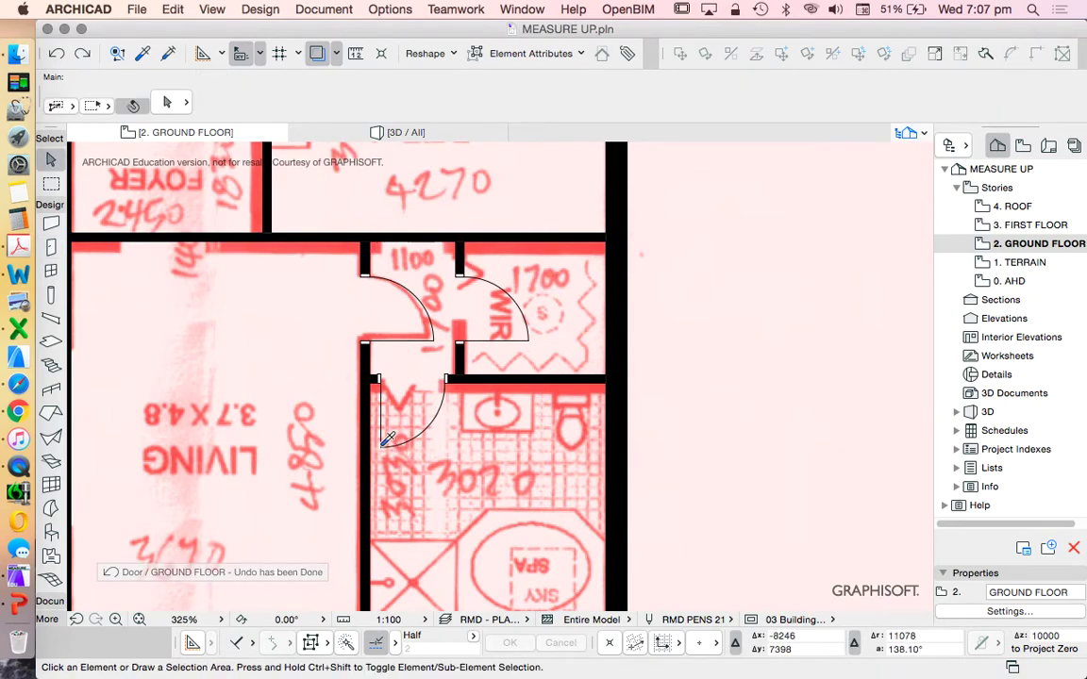
- Reuse the bathroom door's settings to place a 900 x 2100 door centred on the passage, hinged on the foyer side and swinging into Bed 1
left_click(387, 439, "alt")
scroll(414, 162, "up", 3)
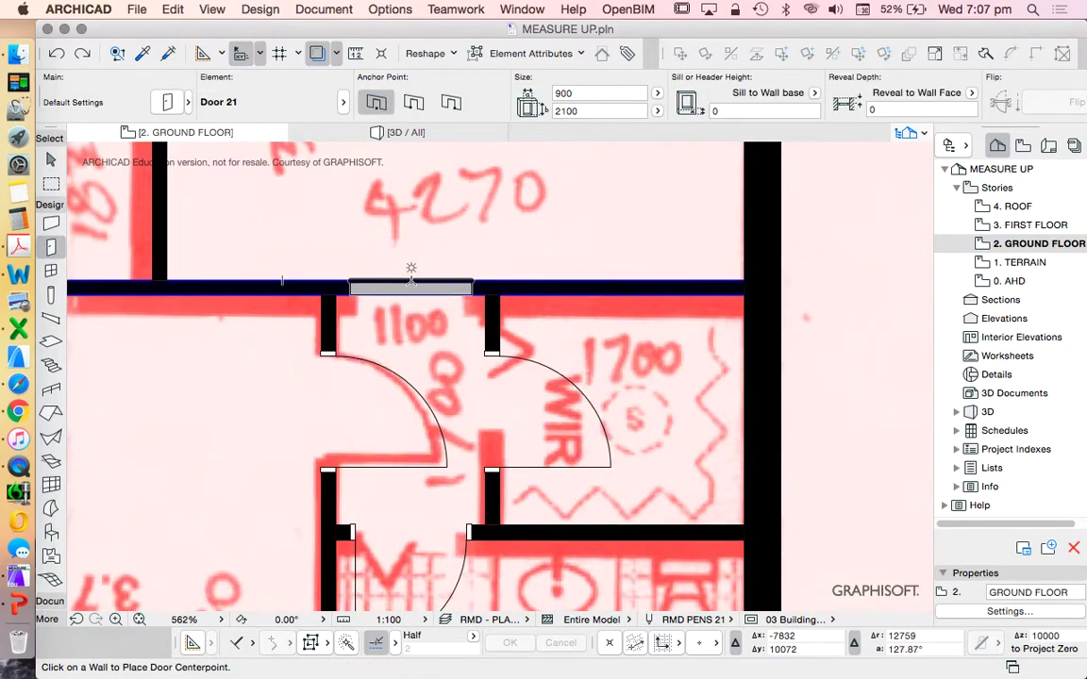
left_click(412, 280)
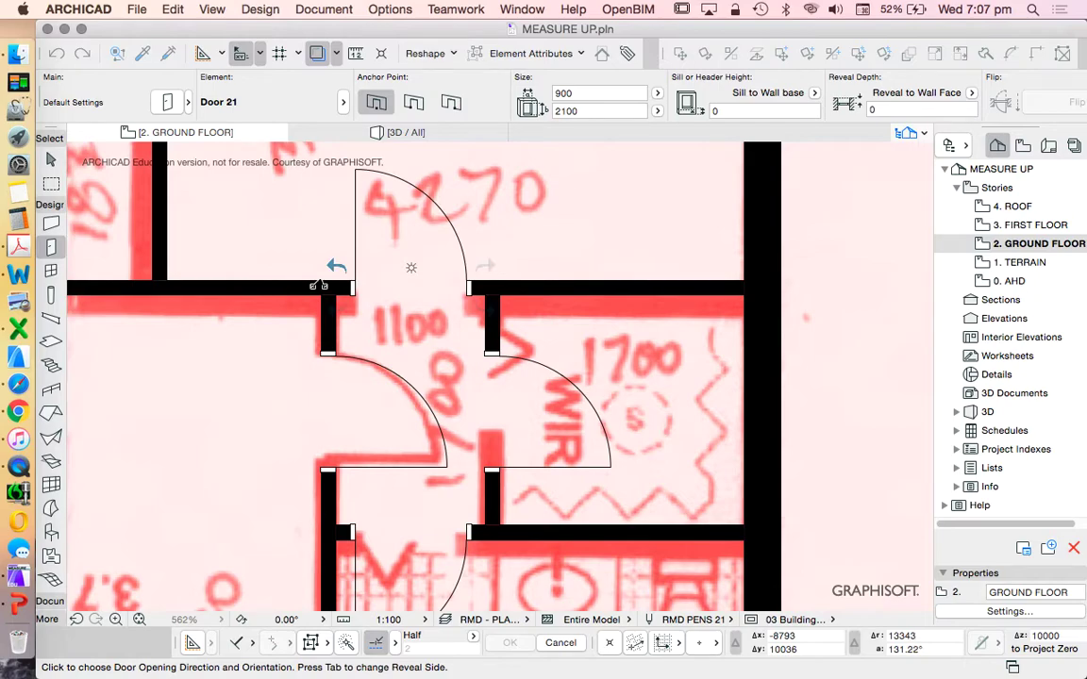
scroll(395, 292, "down", 2)
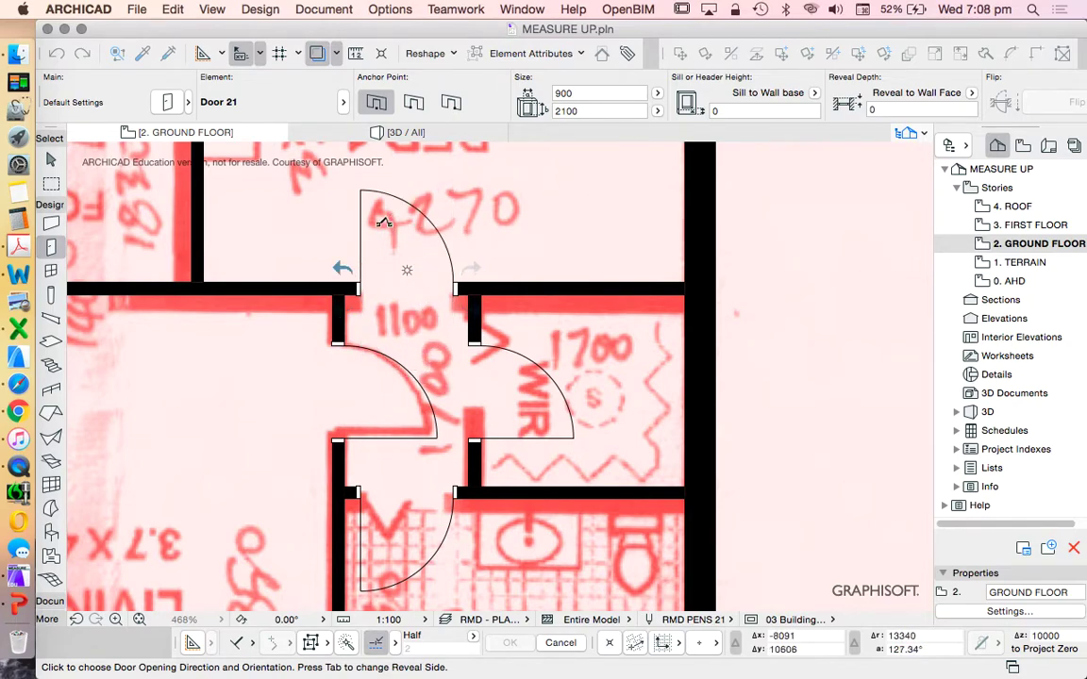
left_click(368, 231)
- Choose Double Door 21 from the hinged doors library, sized 1500 x 2100, for the foyer entry
scroll(377, 245, "down", 8)
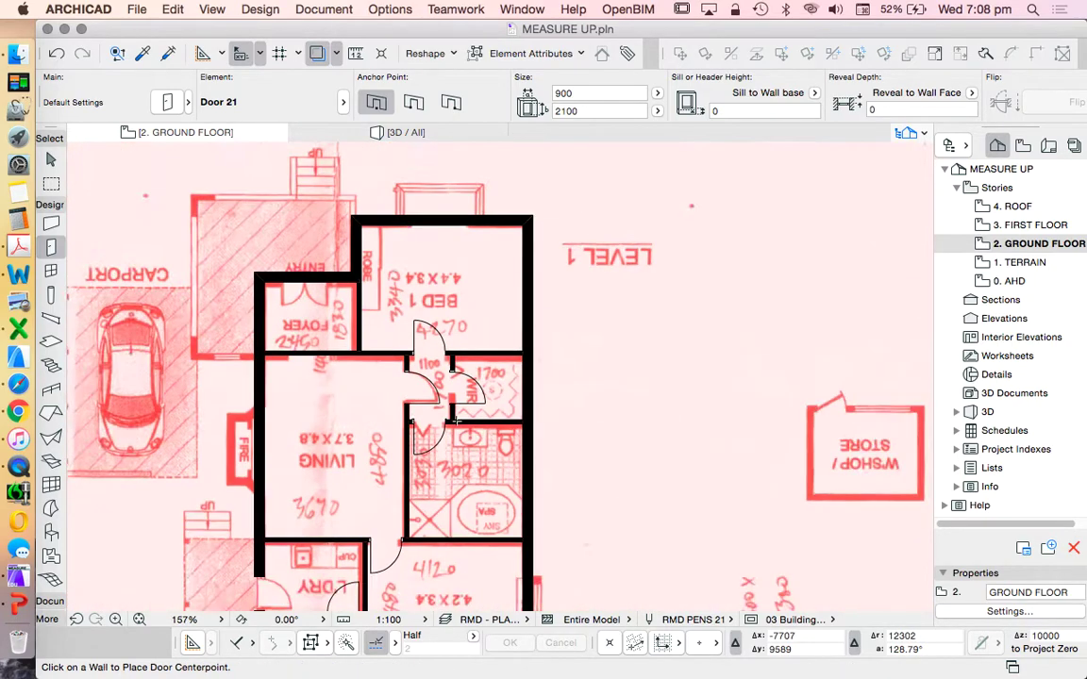
scroll(398, 390, "down", 3)
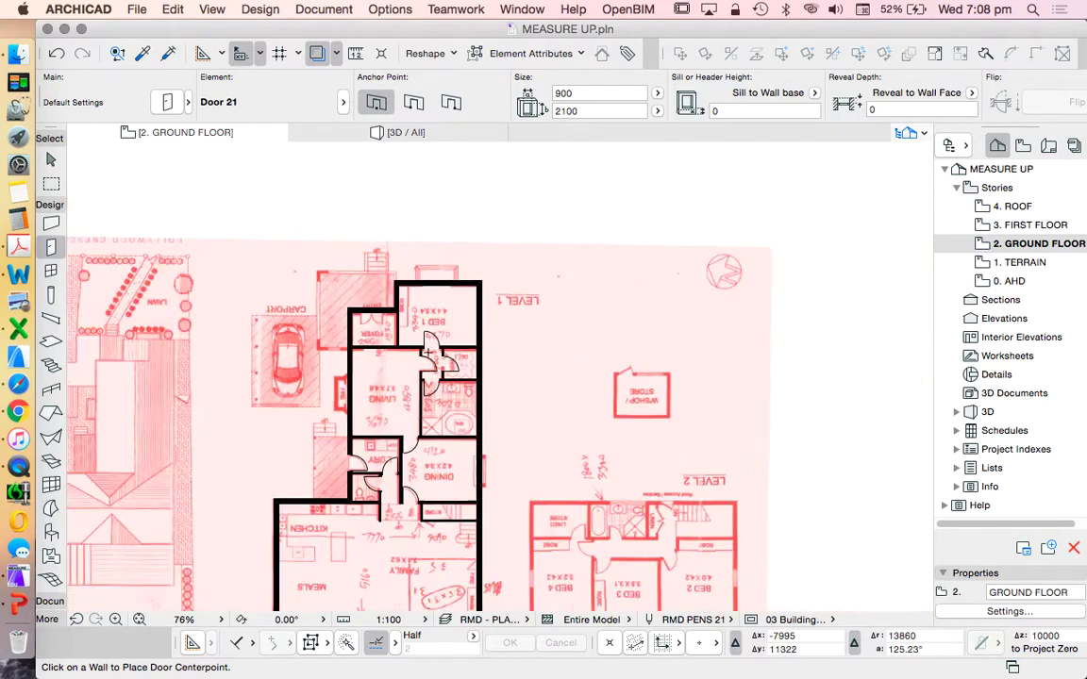
scroll(398, 389, "up", 2)
scroll(359, 292, "up", 3)
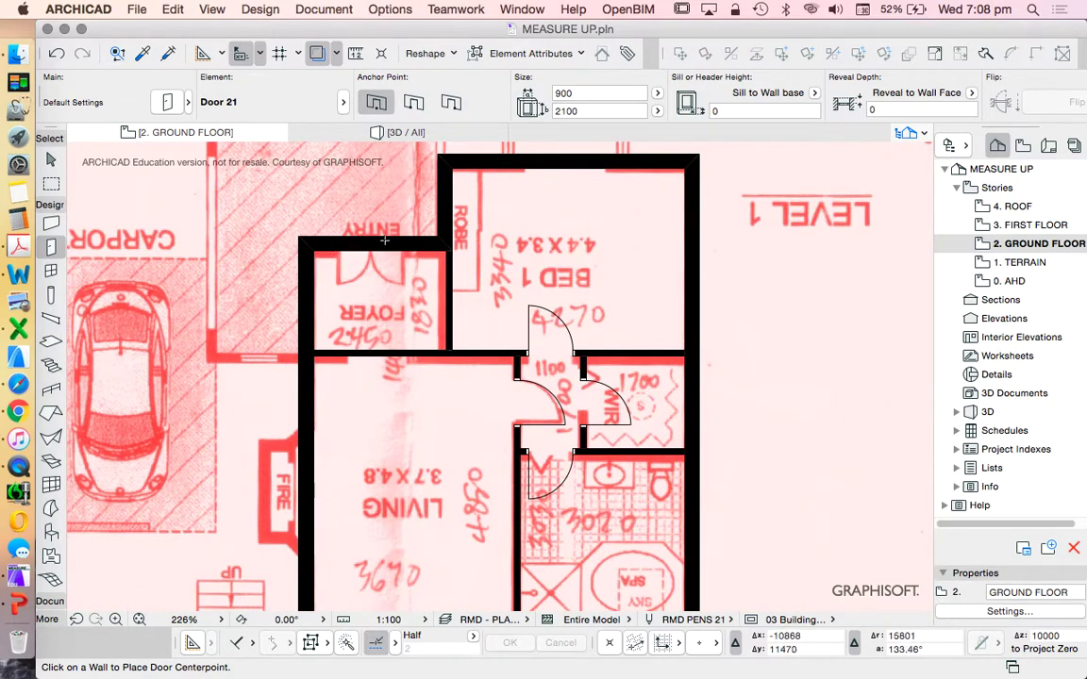
left_click(170, 103)
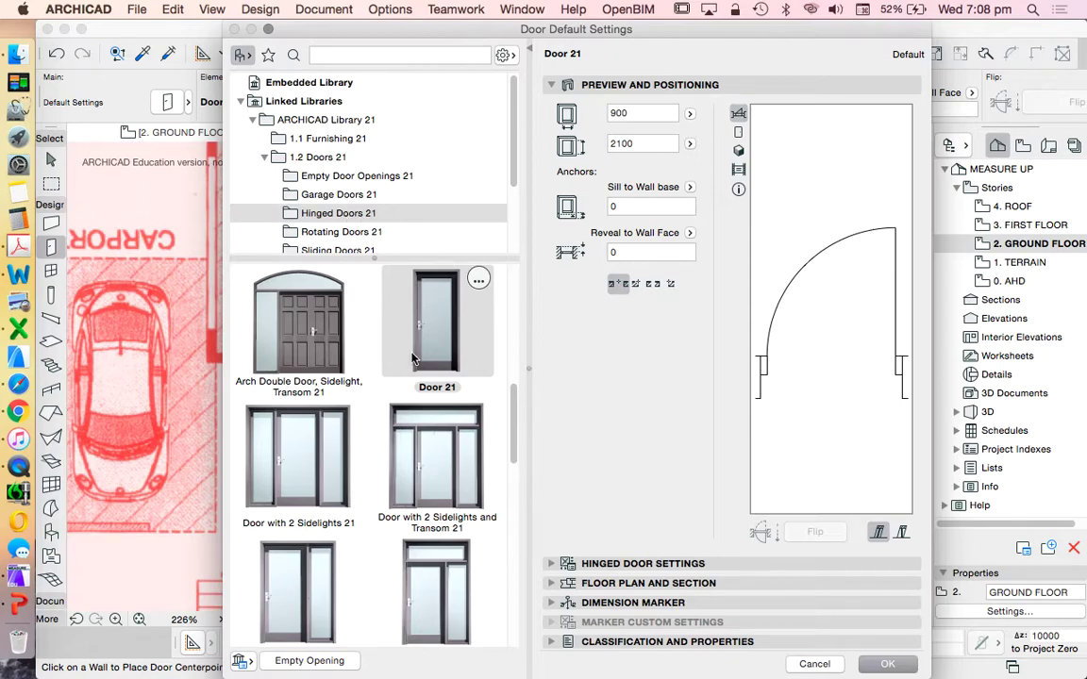
scroll(425, 352, "down", 1)
scroll(425, 352, "down", 5)
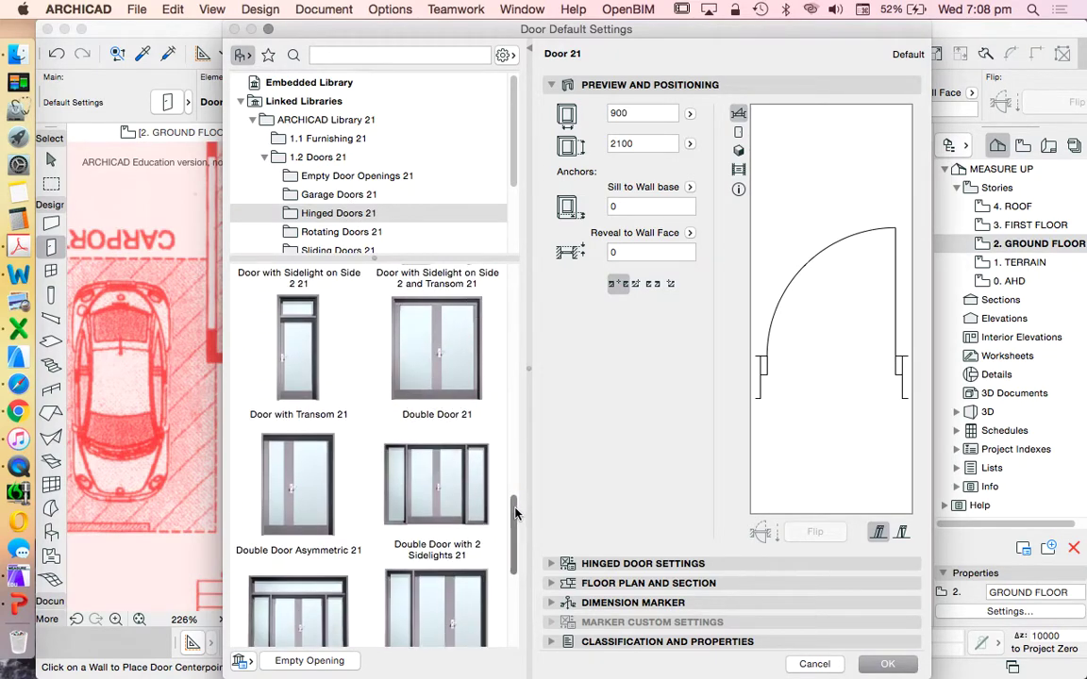
left_click_drag(514, 517, 515, 601)
scroll(462, 510, "up", 5)
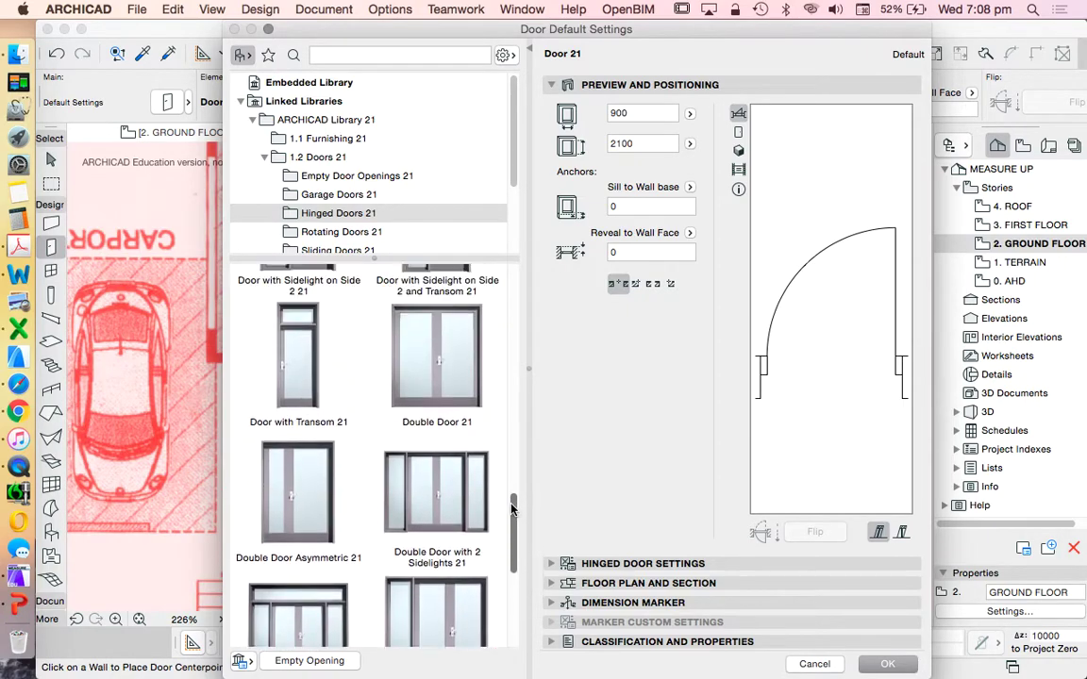
left_click(440, 441)
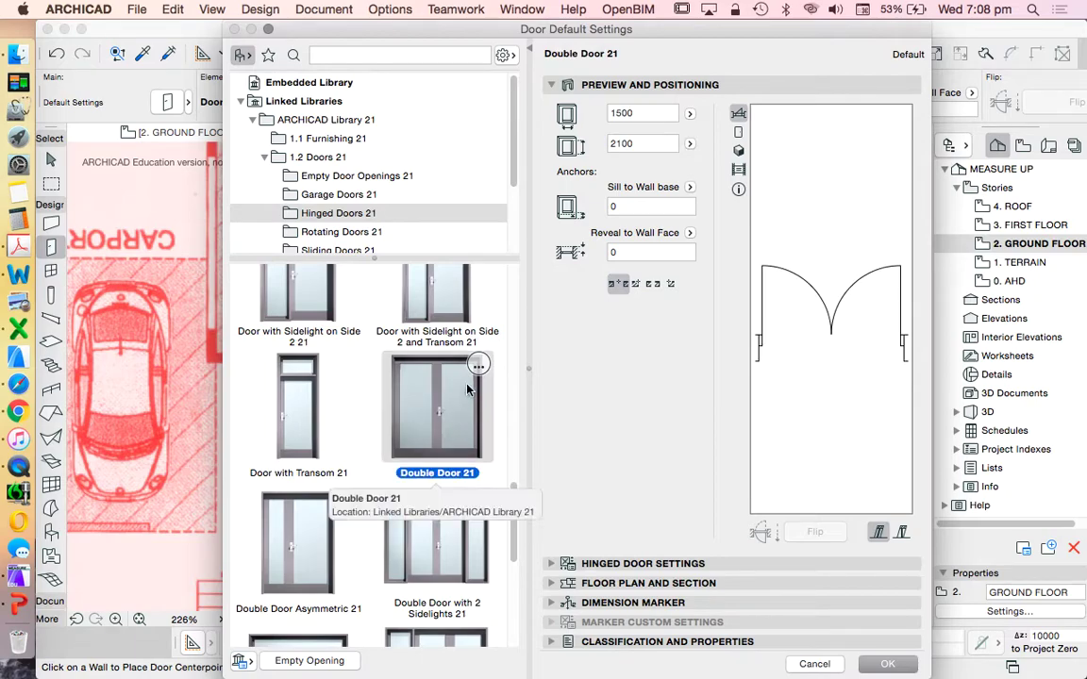
- Review the other hinged door types, including the sidelight and transom variants, and accept Double Door 21 as the default
left_click_drag(514, 540, 490, 420)
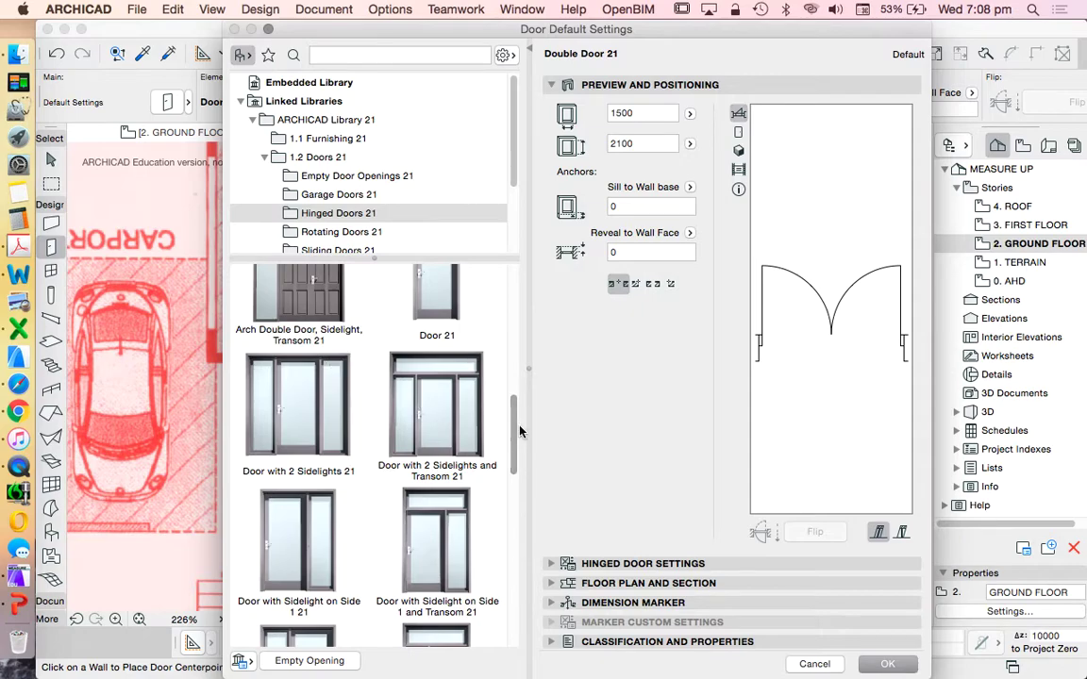
left_click_drag(519, 432, 507, 585)
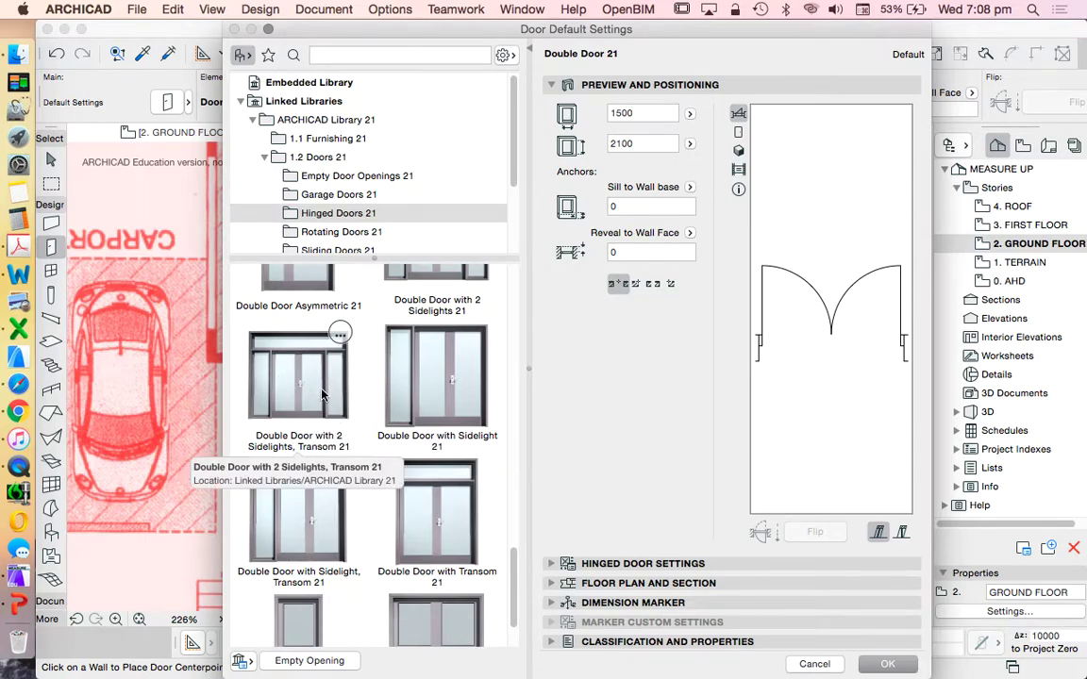
scroll(325, 397, "up", 3)
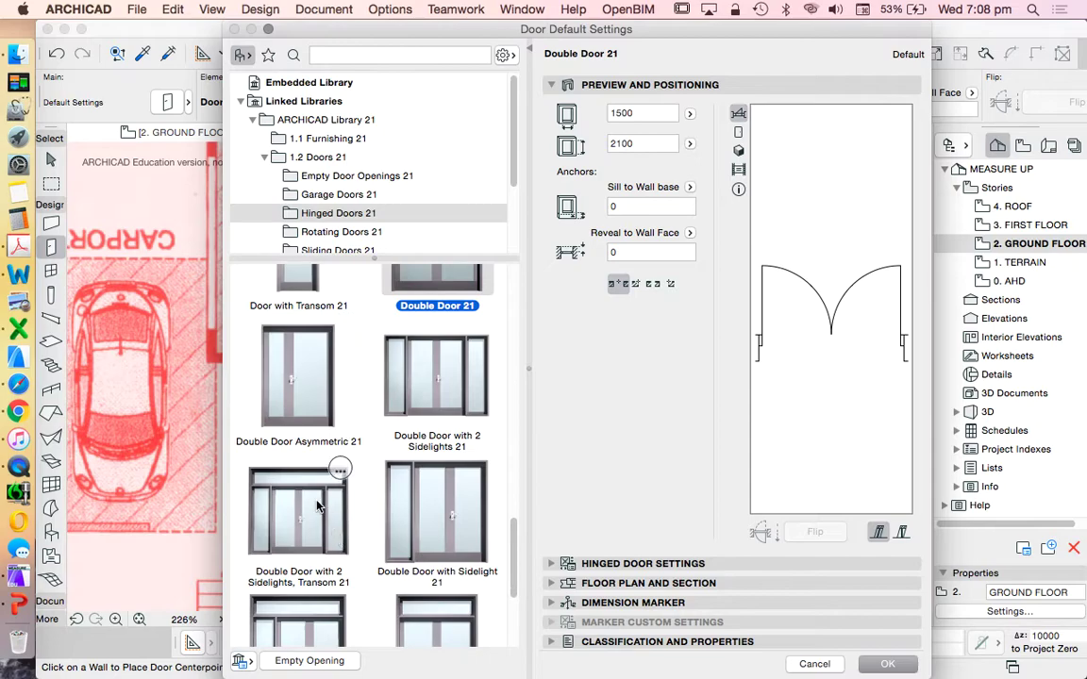
scroll(397, 377, "down", 1)
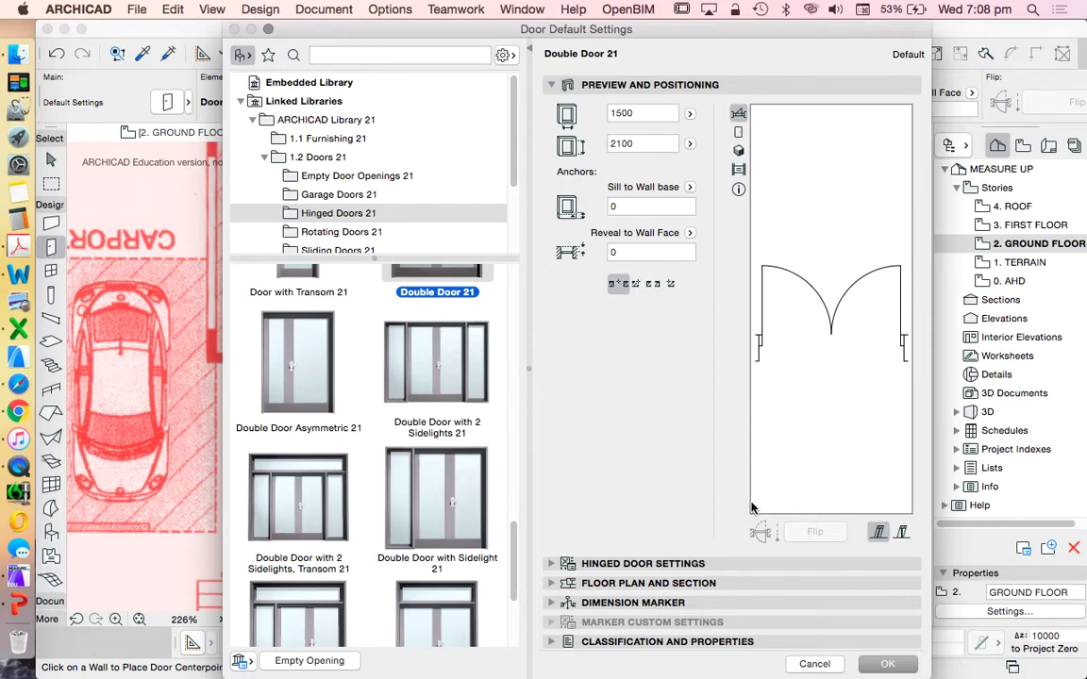
left_click(884, 665)
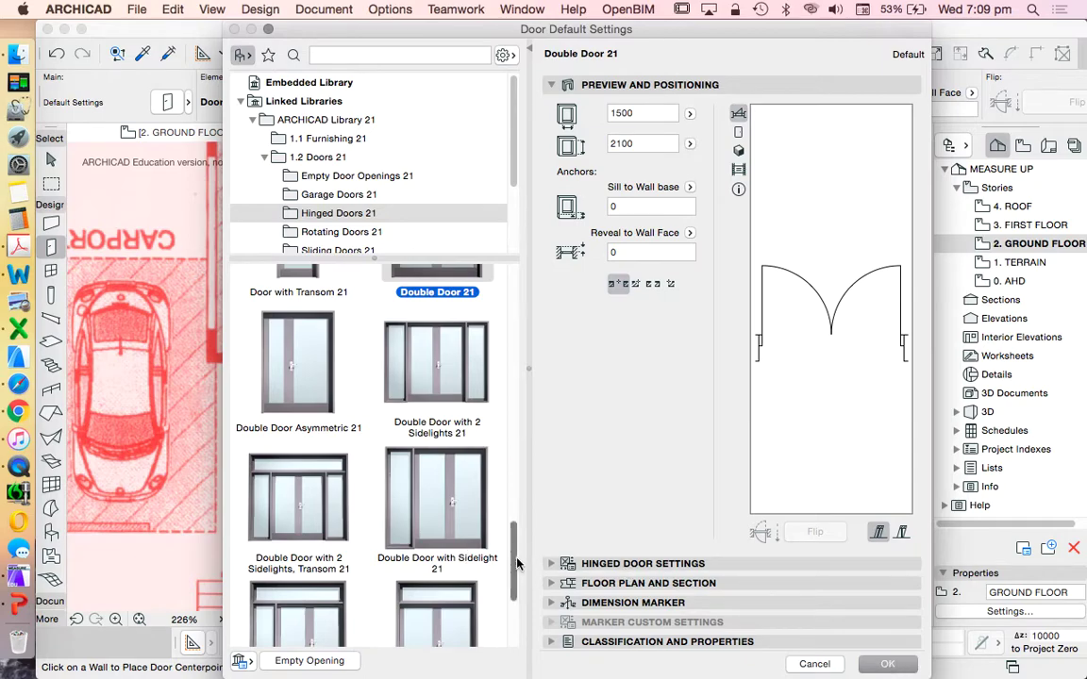
left_click_drag(512, 562, 501, 527)
scroll(447, 481, "down", 2)
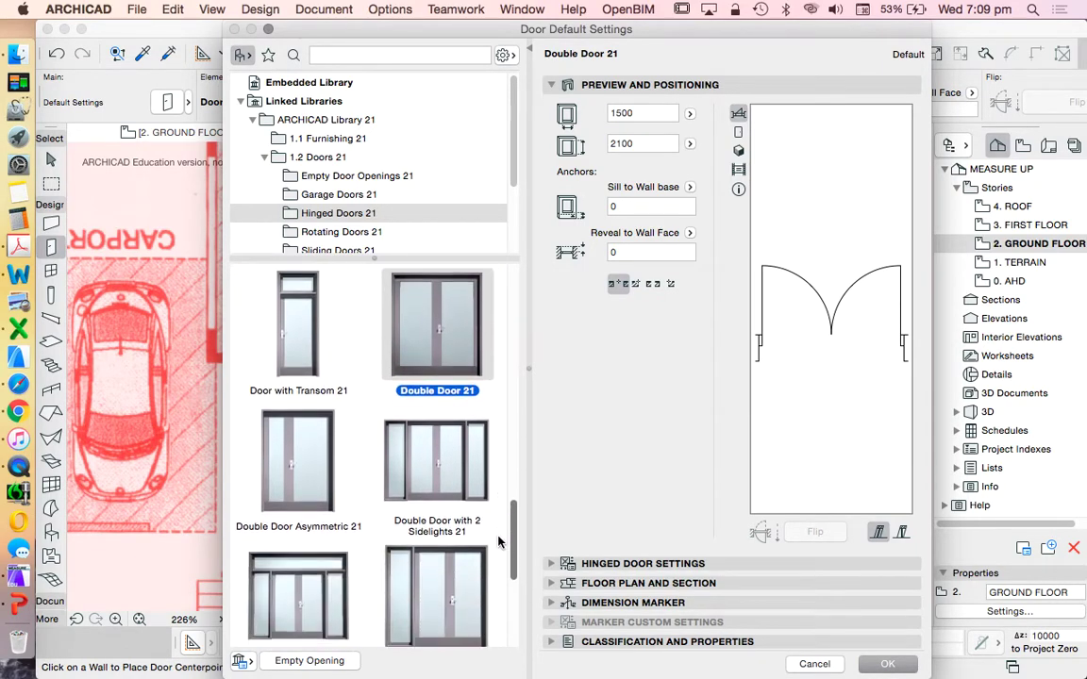
left_click(886, 665)
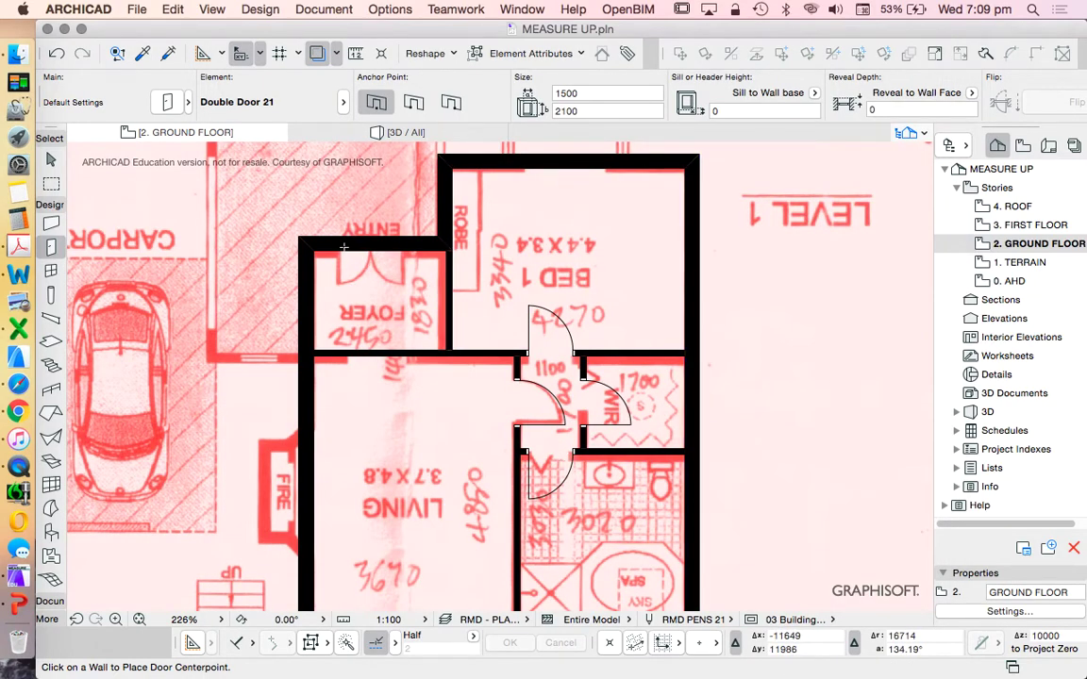
- Try to place Double Door 21 in the foyer's entry wall from the wall's inner face
scroll(341, 253, "up", 3)
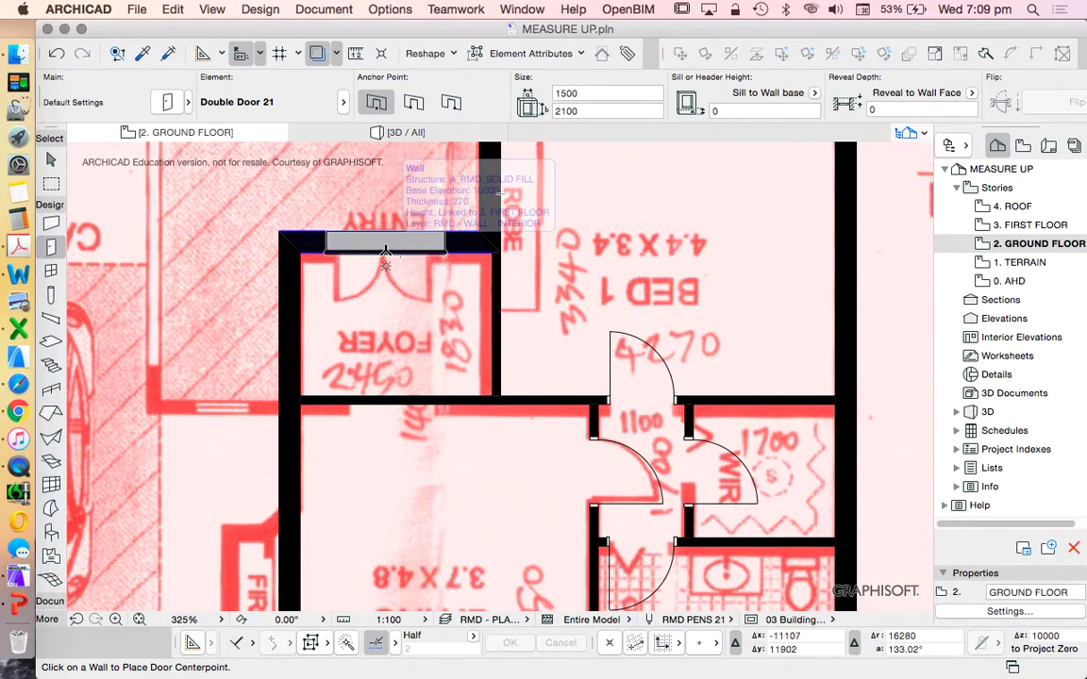
left_click(385, 250)
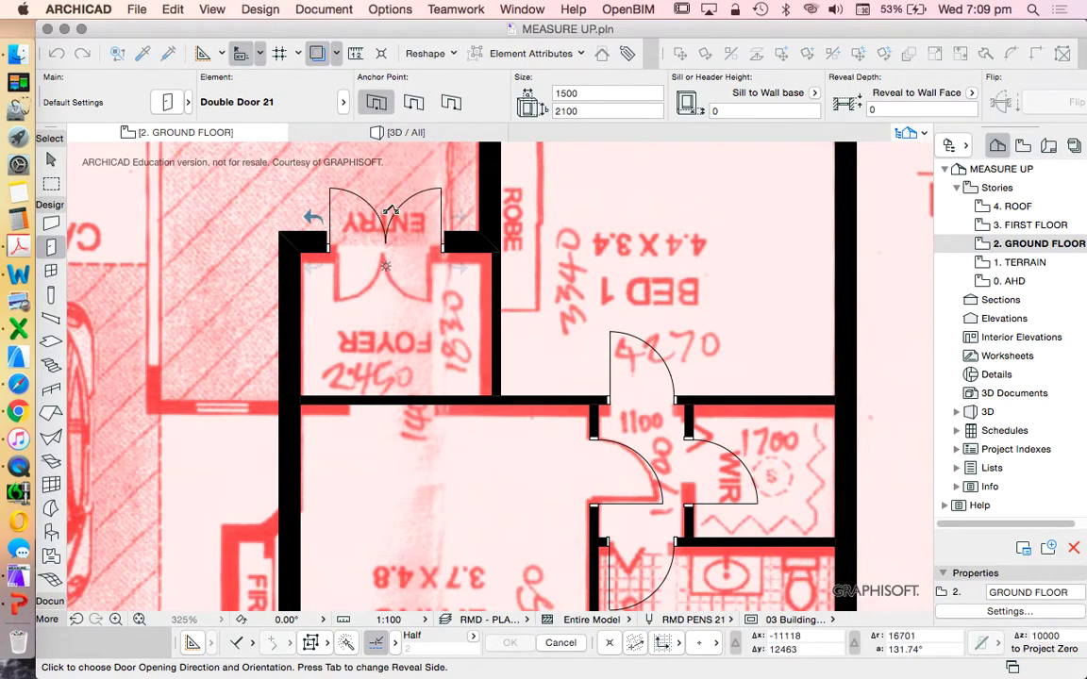
scroll(387, 235, "up", 2)
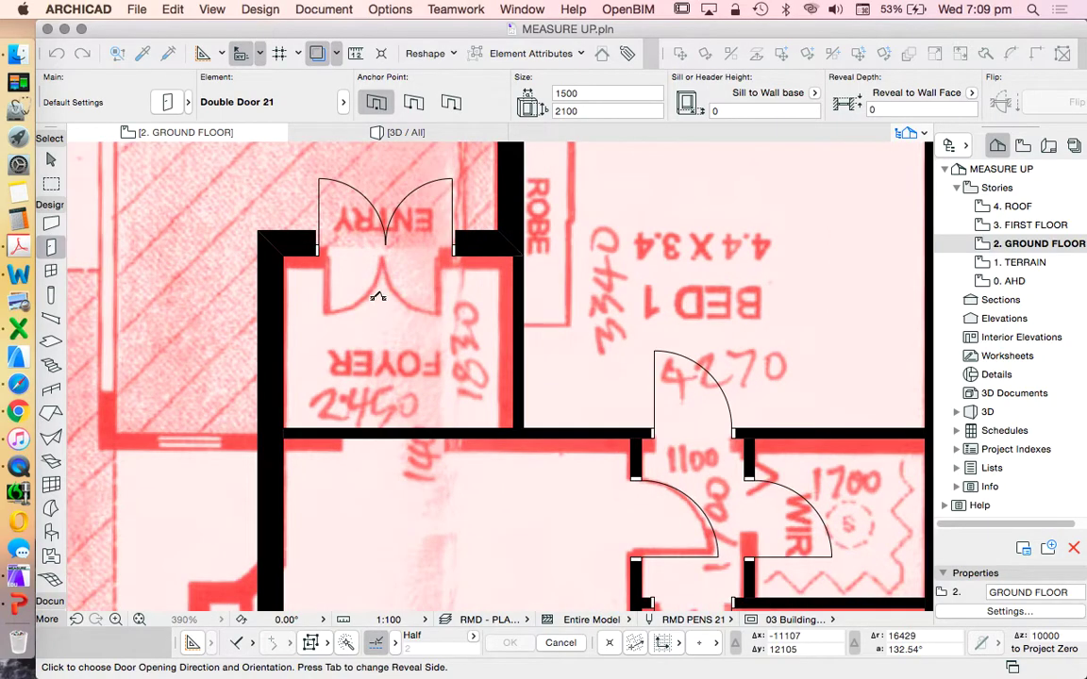
left_click(378, 233)
scroll(381, 227, "up", 3)
scroll(382, 283, "down", 5)
scroll(384, 337, "down", 2)
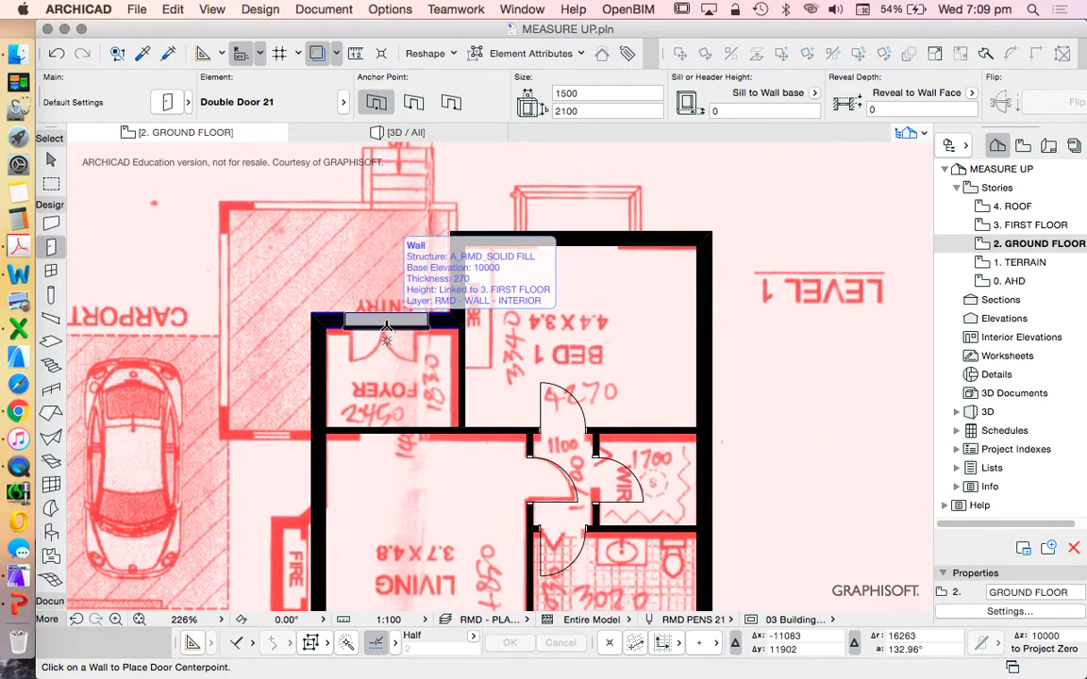
- Place the 1500 x 2100 Double Door 21 in the entry wall from its outer face, swinging into the foyer
scroll(392, 270, "up", 3)
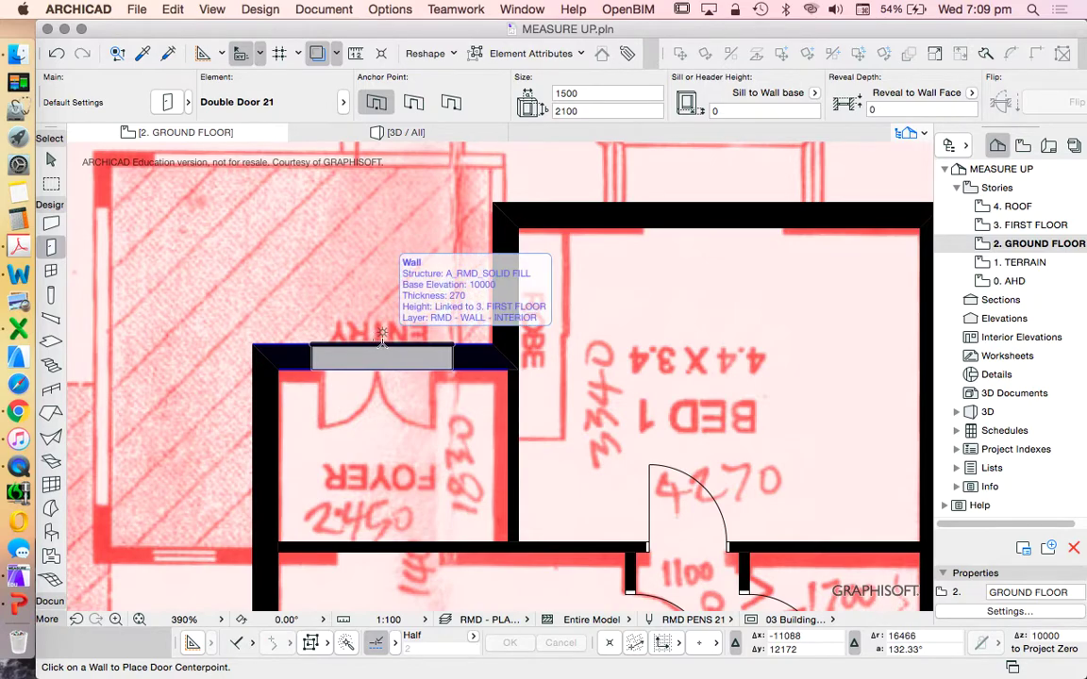
left_click(383, 340)
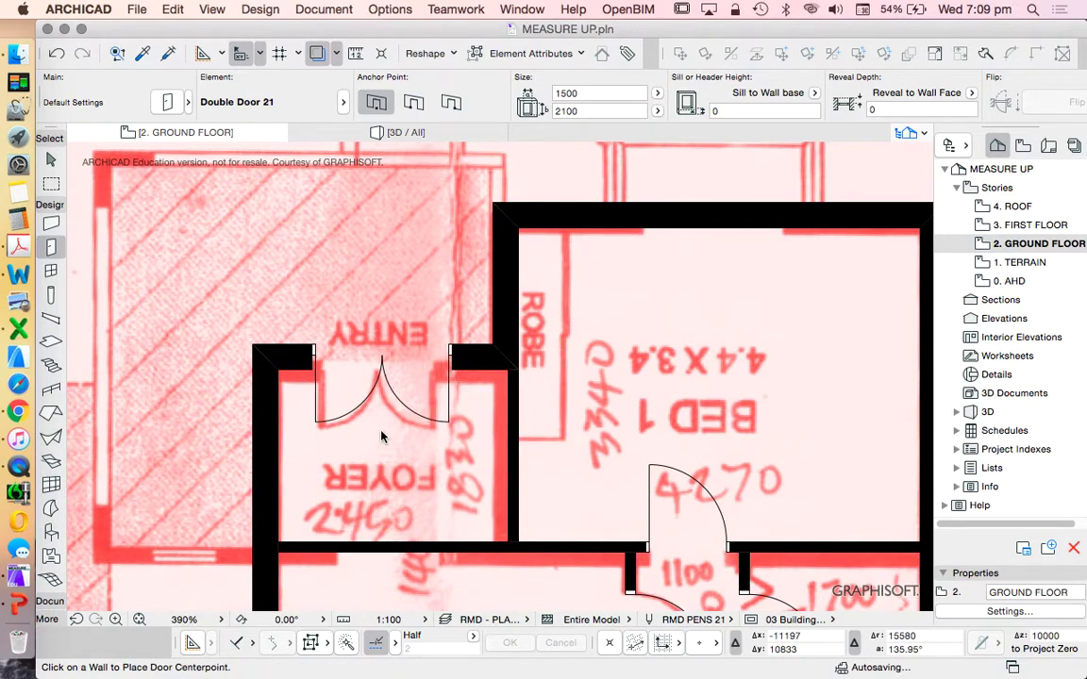
scroll(382, 436, "down", 10)
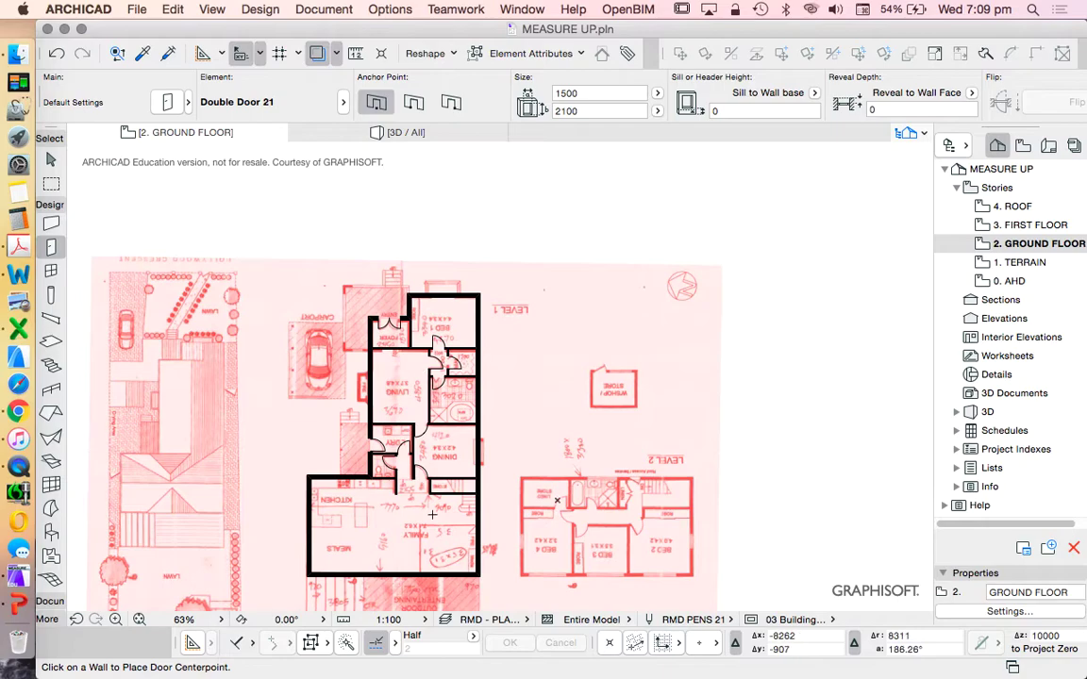
- Open the AHD story to work over the scanned plan's kitchen, meals and family area
scroll(432, 513, "up", 2)
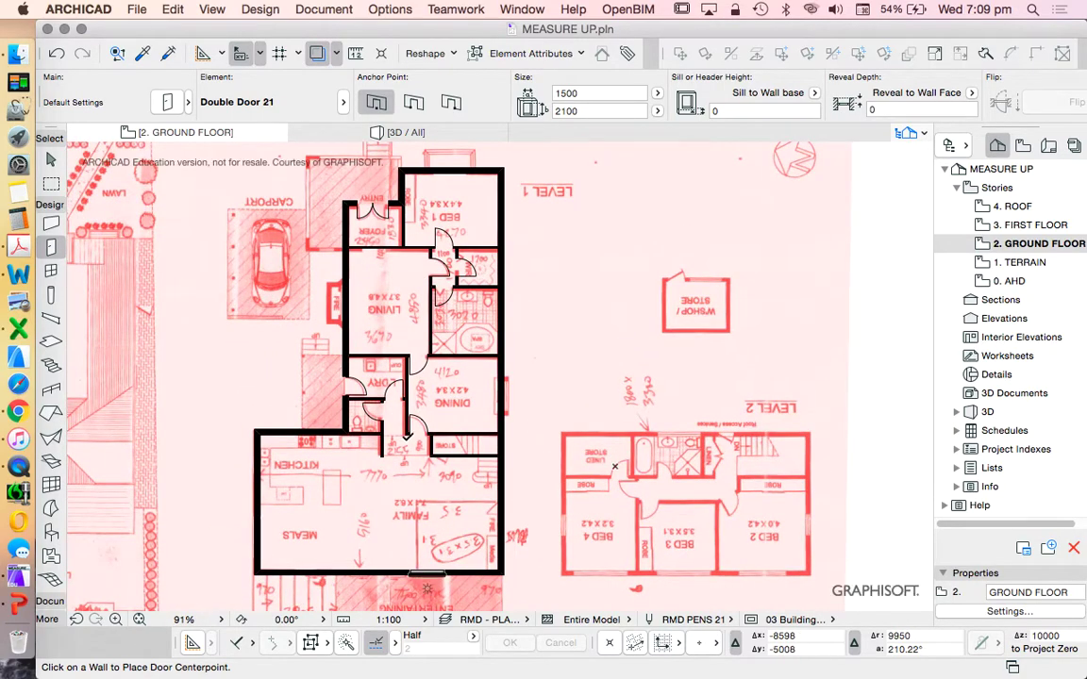
scroll(450, 388, "down", 1)
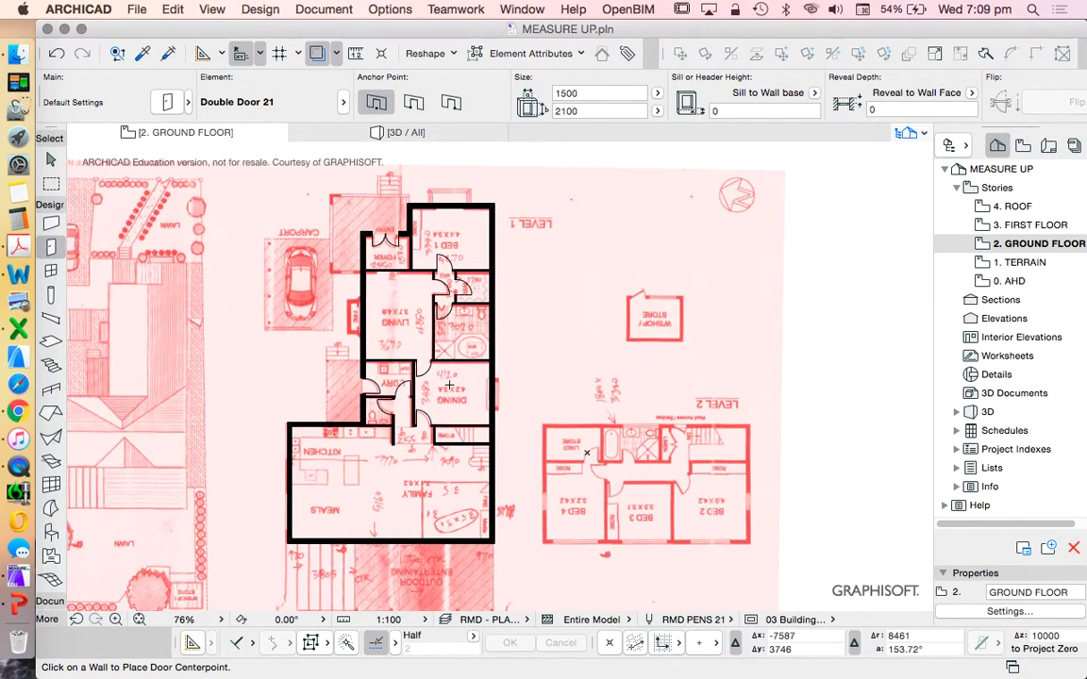
scroll(435, 498, "up", 2)
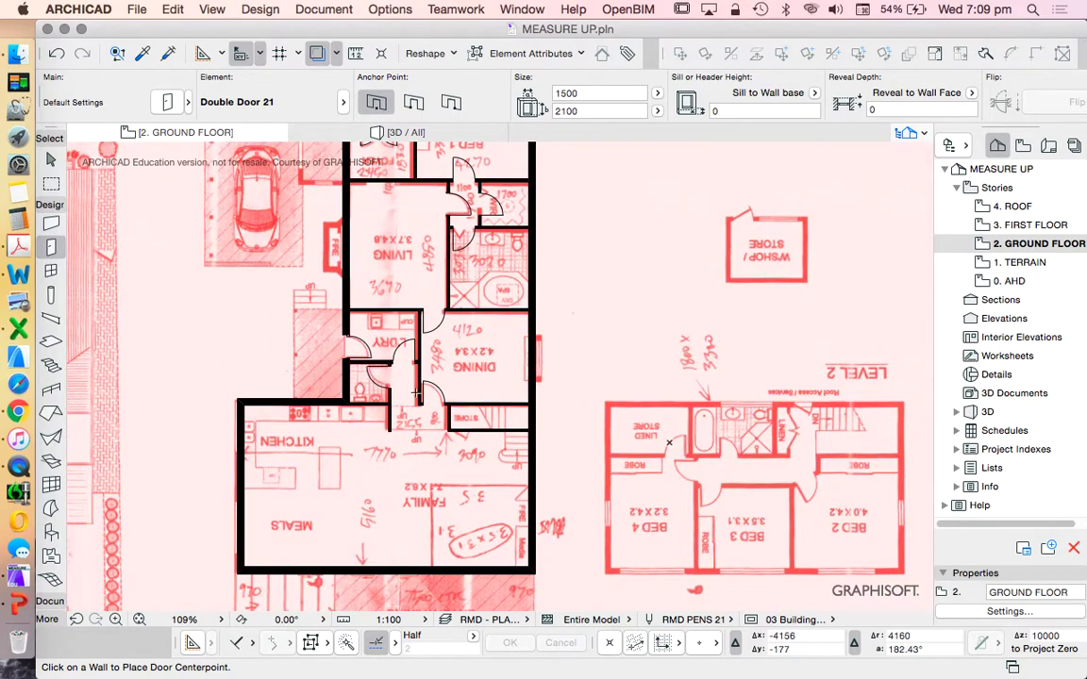
scroll(551, 396, "down", 3)
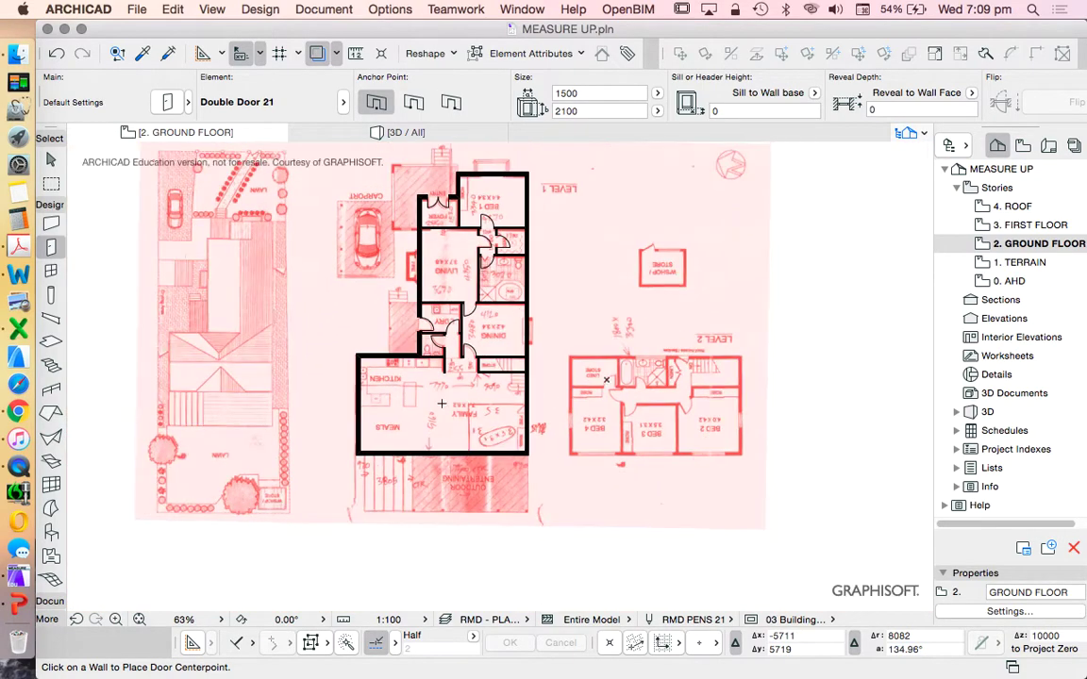
scroll(388, 422, "up", 2)
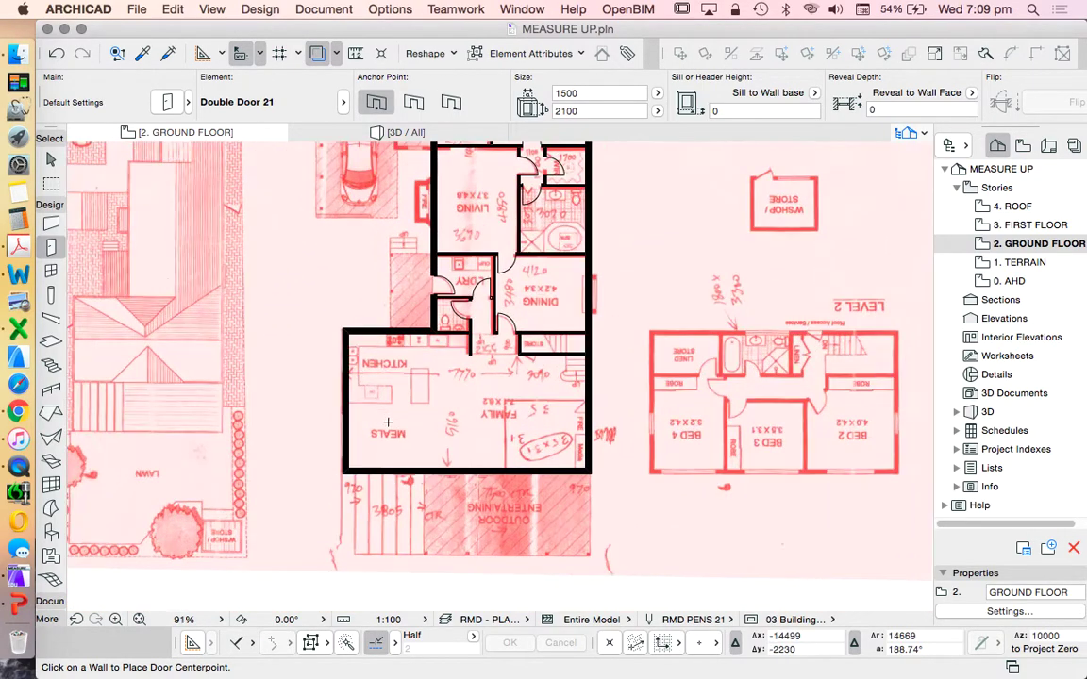
left_click(1008, 281)
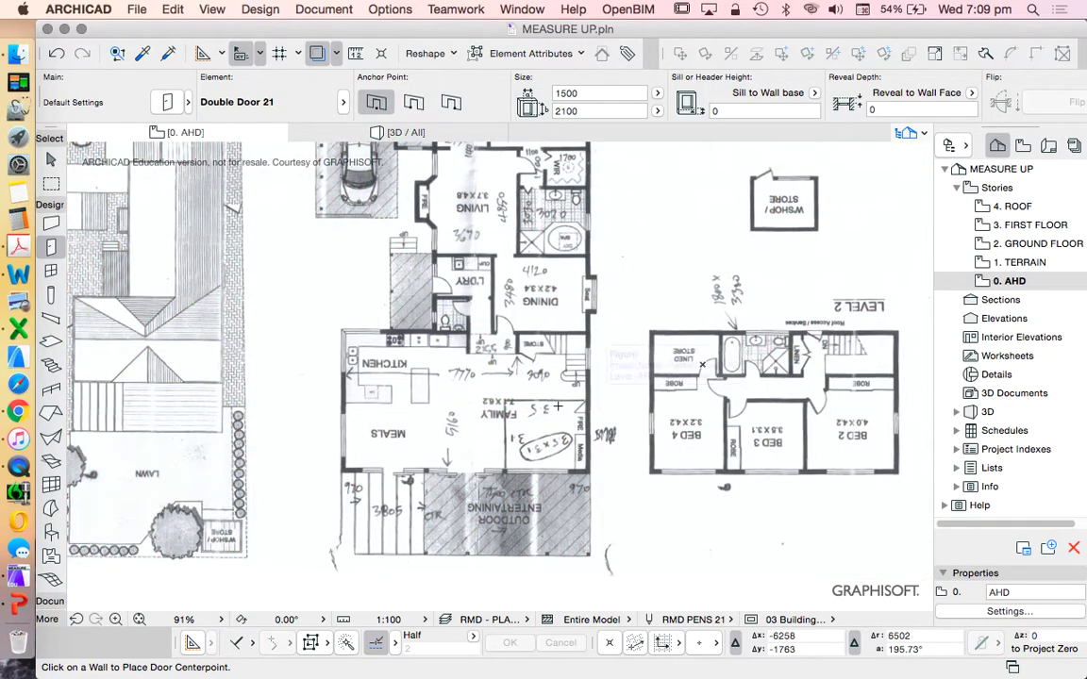
scroll(478, 460, "up", 2)
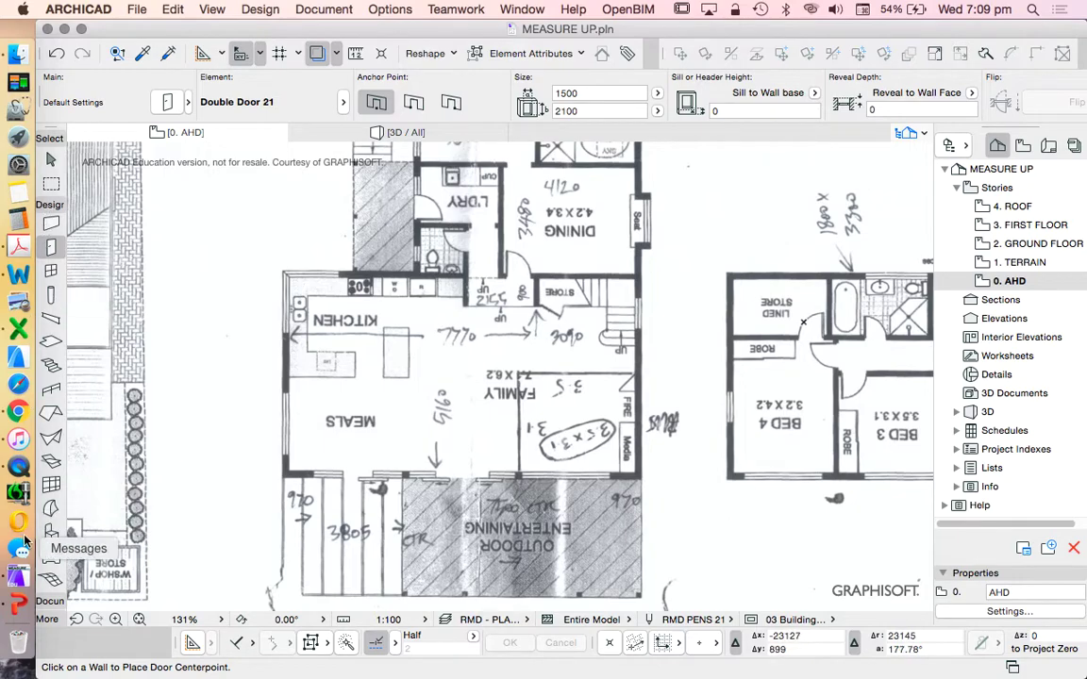
- Activate the Line tool and set its pen to blue pen 165
left_click(50, 601)
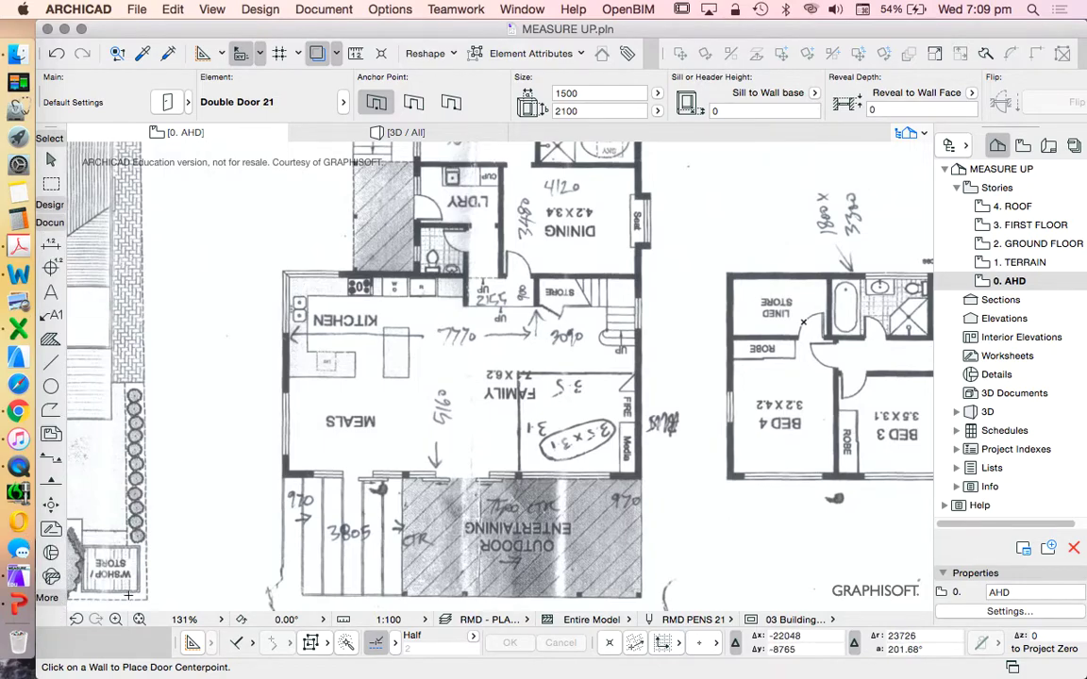
left_click(51, 365)
left_click(807, 103)
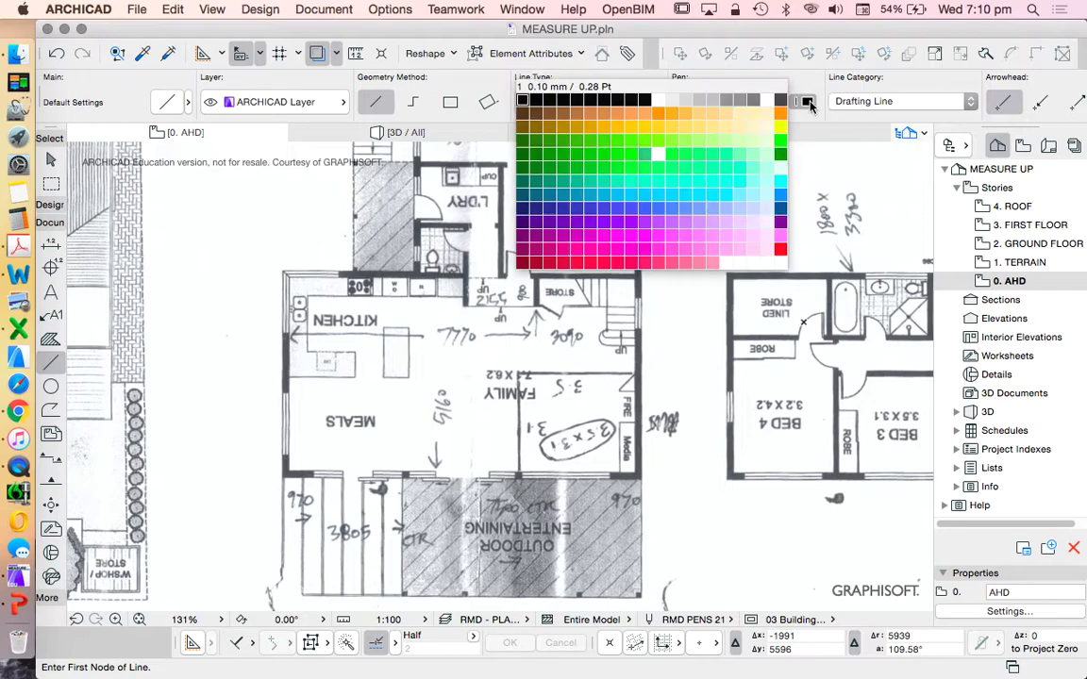
left_click(576, 211)
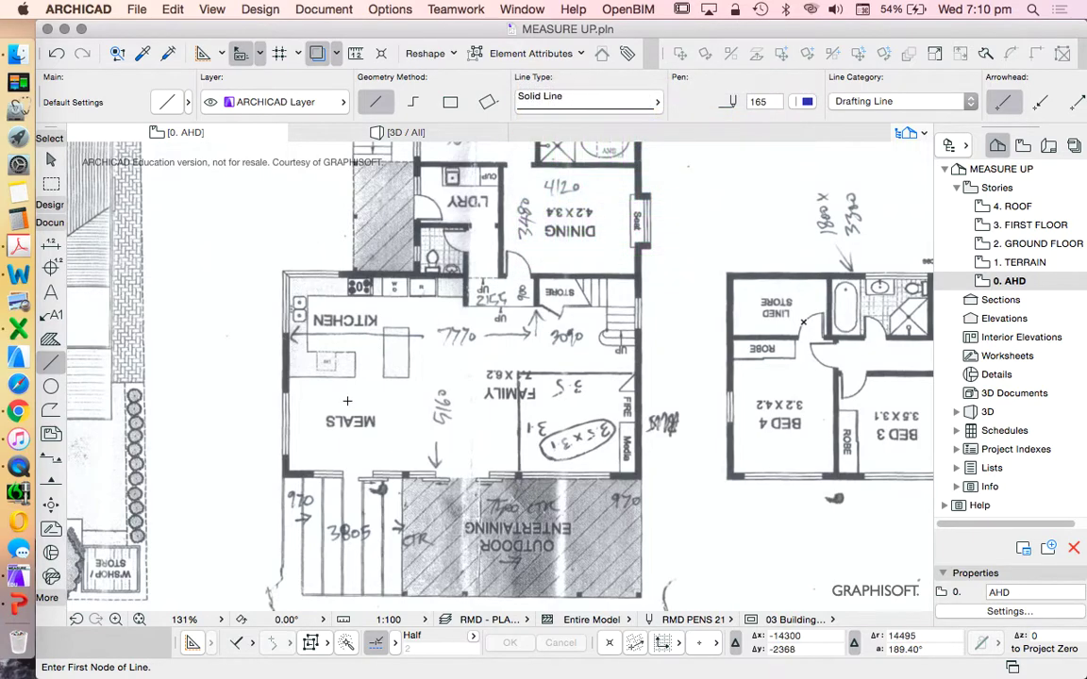
- Draw two short horizontal lines across the exterior wall beside Meals, one at each end of the scanned window
scroll(293, 443, "up", 5)
left_click(248, 468)
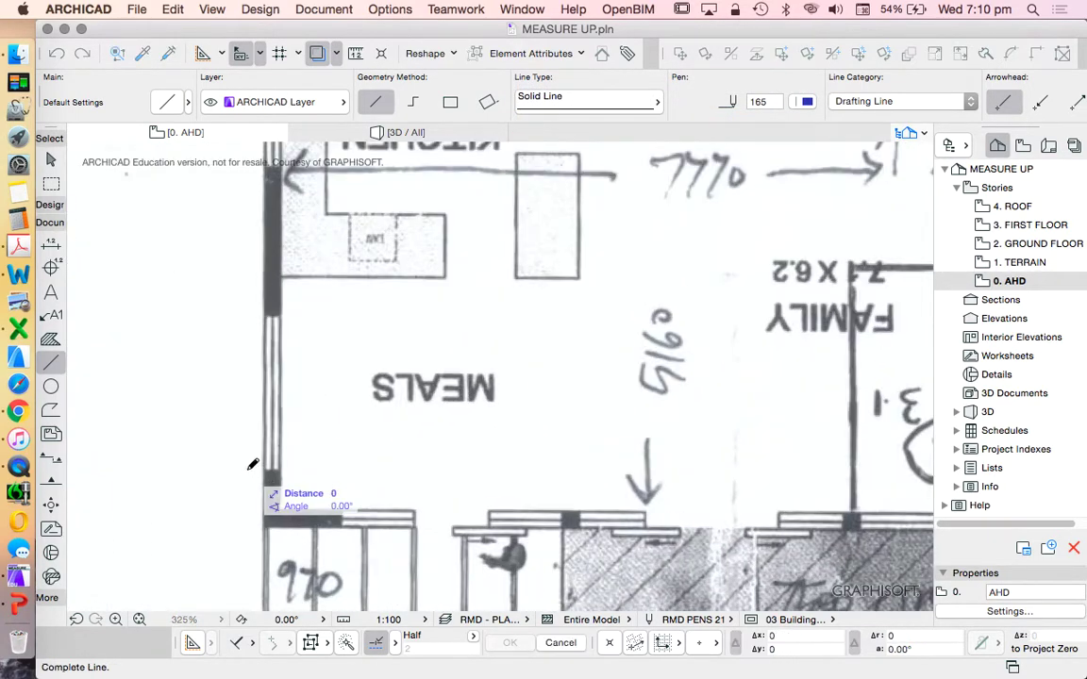
left_click(321, 469)
left_click(255, 316)
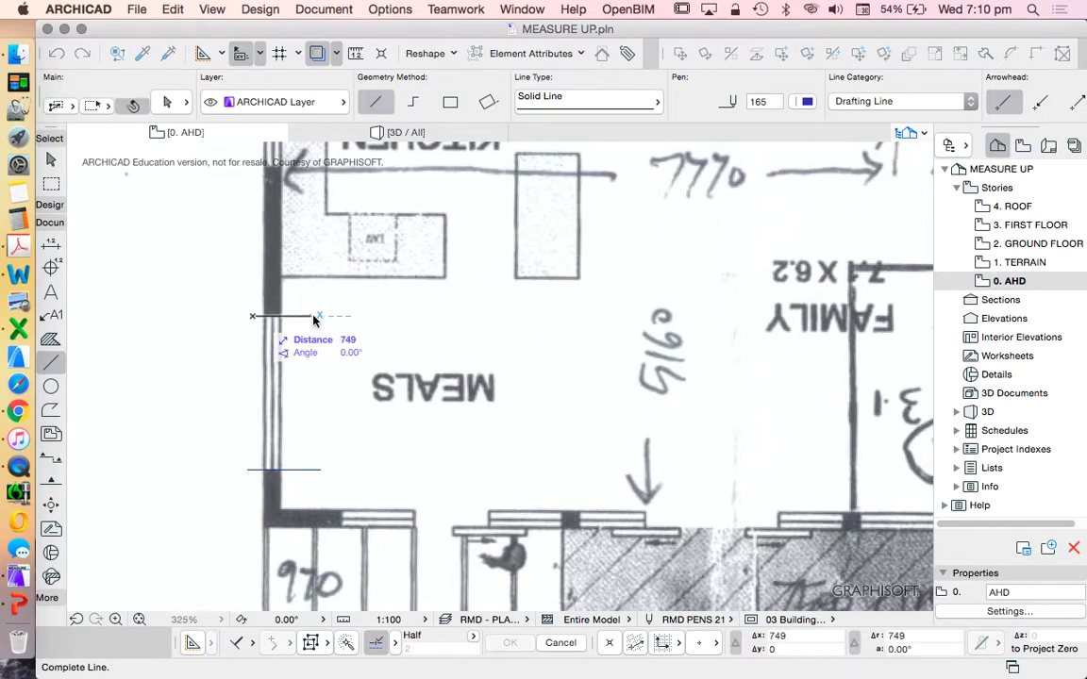
left_click(321, 316)
- Mark both ends of the kitchen corner window with a horizontal line and a vertical line across the exterior walls
scroll(288, 321, "down", 5)
scroll(299, 314, "up", 5)
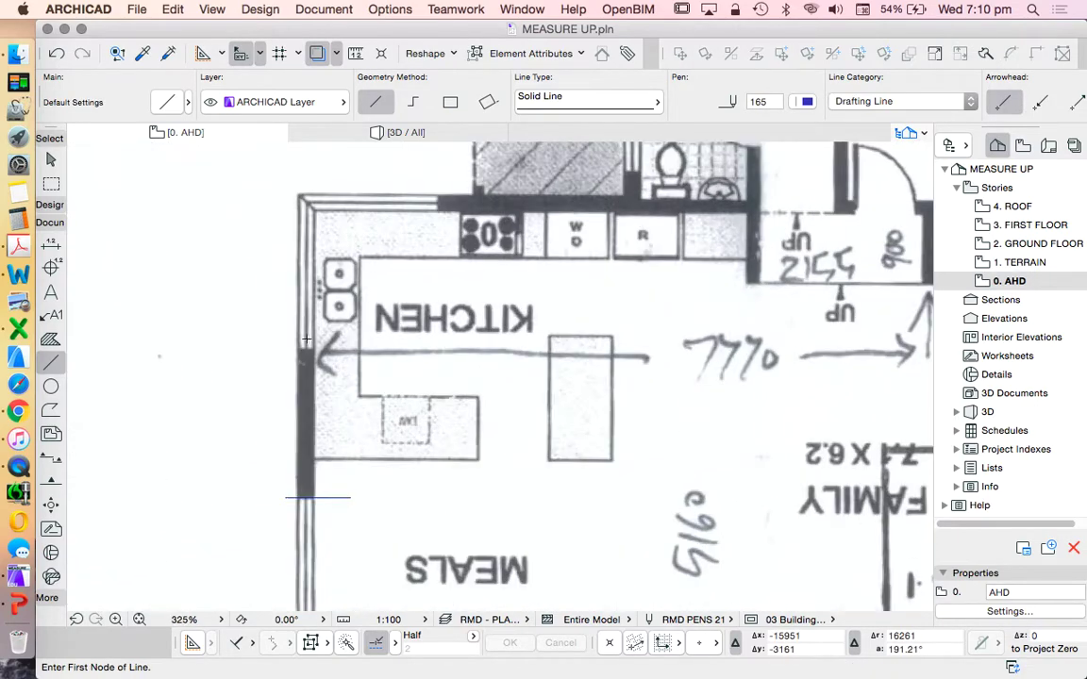
left_click(283, 351)
left_click(351, 351)
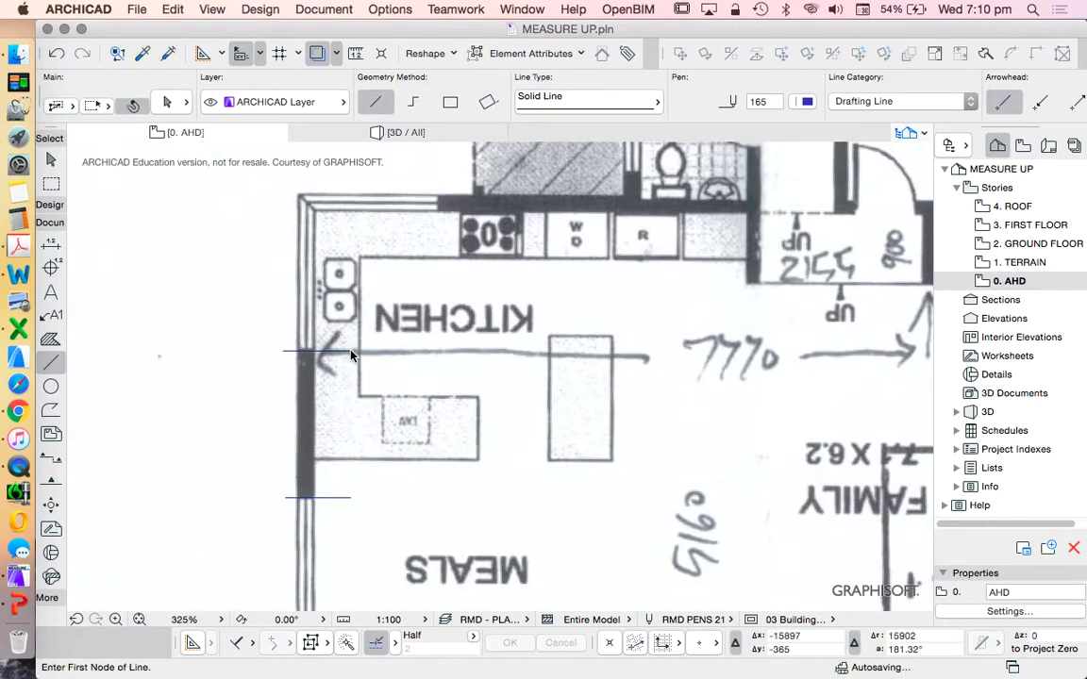
left_click(439, 182)
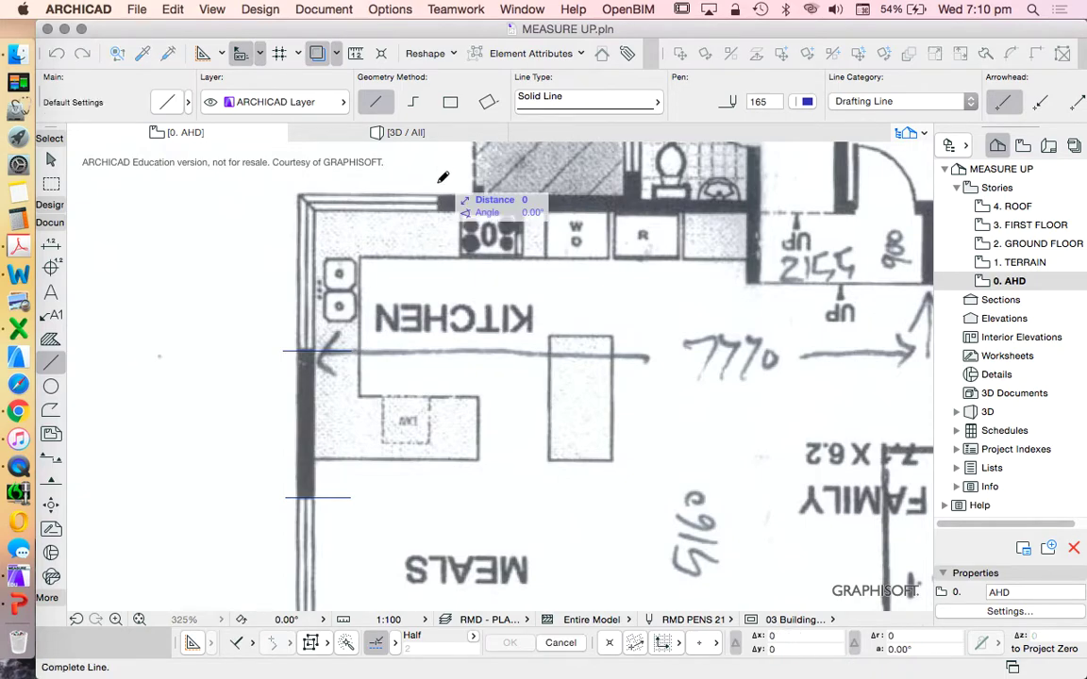
left_click(439, 234)
- Draw vertical lines across the wall to the outdoor entertaining area at both ends of the fixed glazing beside the media unit
scroll(349, 245, "down", 5)
scroll(603, 392, "up", 5)
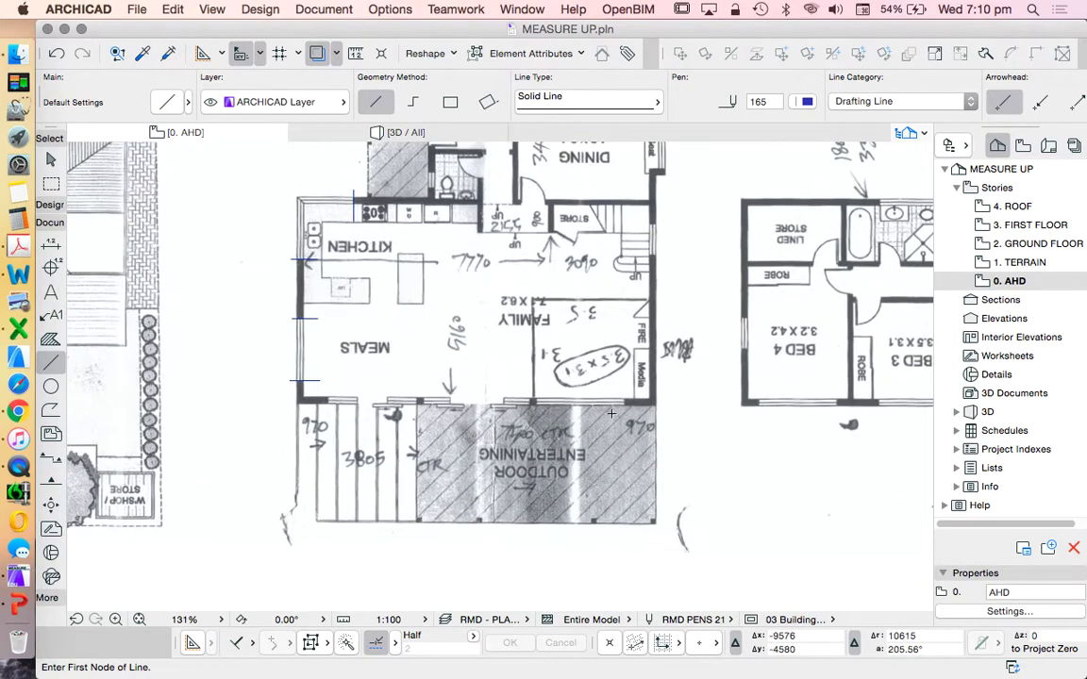
left_click(582, 364)
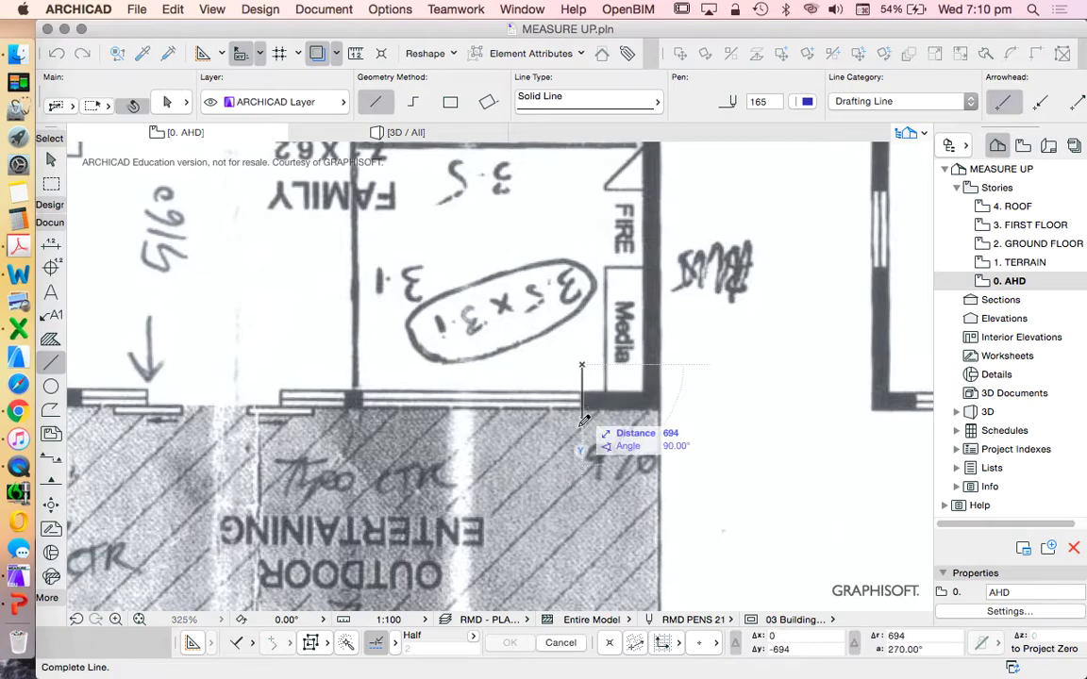
left_click(582, 441)
left_click(367, 366)
left_click(367, 434)
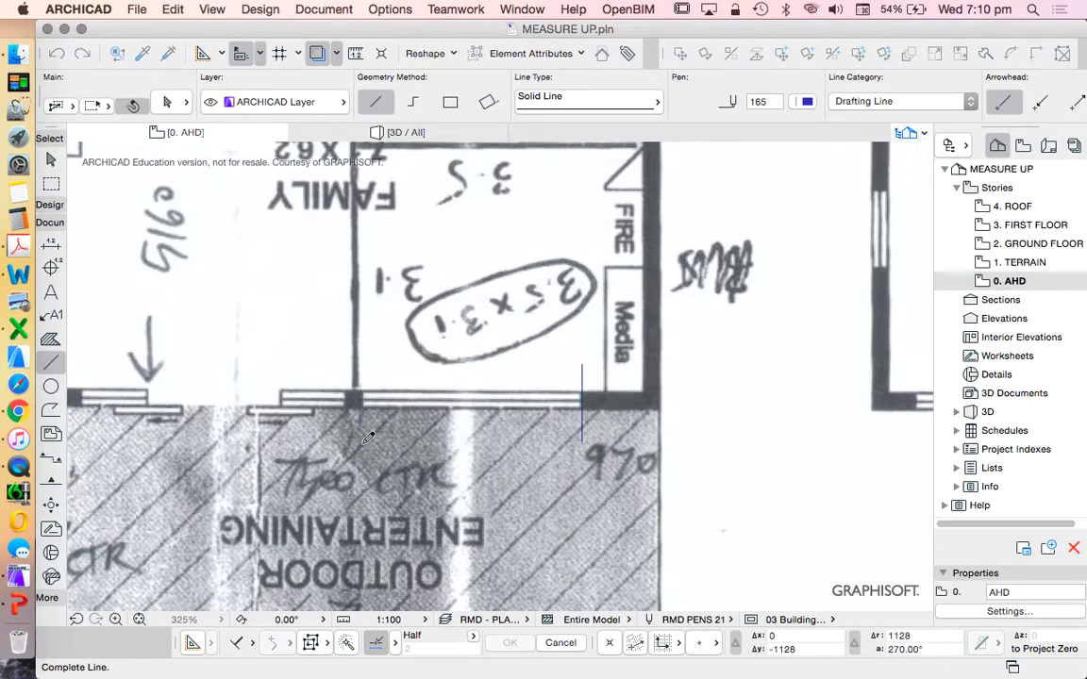
- Draw two horizontal lines across the exterior wall at both ends of the window beside the stairs
scroll(348, 375, "down", 6)
scroll(349, 374, "up", 5)
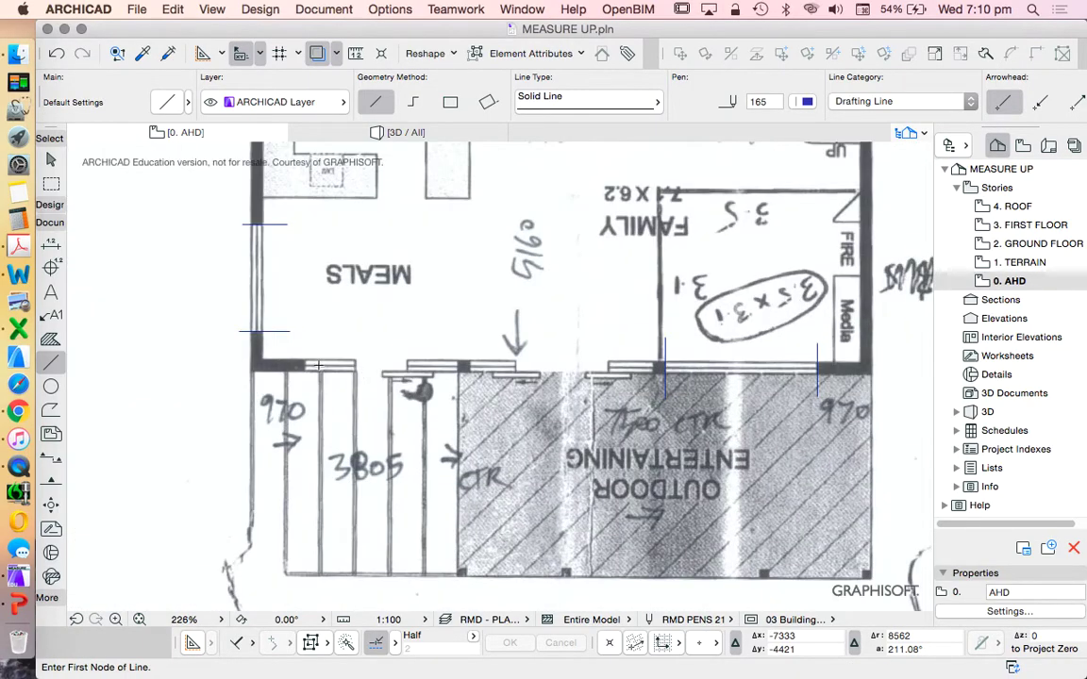
scroll(389, 374, "down", 4)
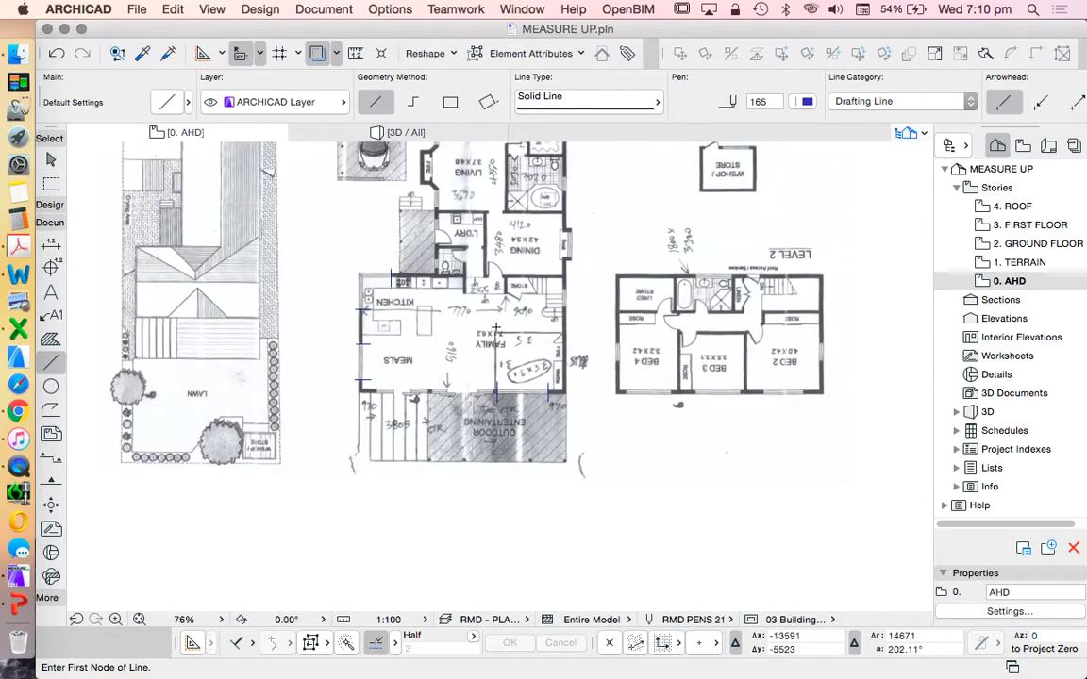
scroll(630, 279, "up", 1)
scroll(630, 279, "up", 7)
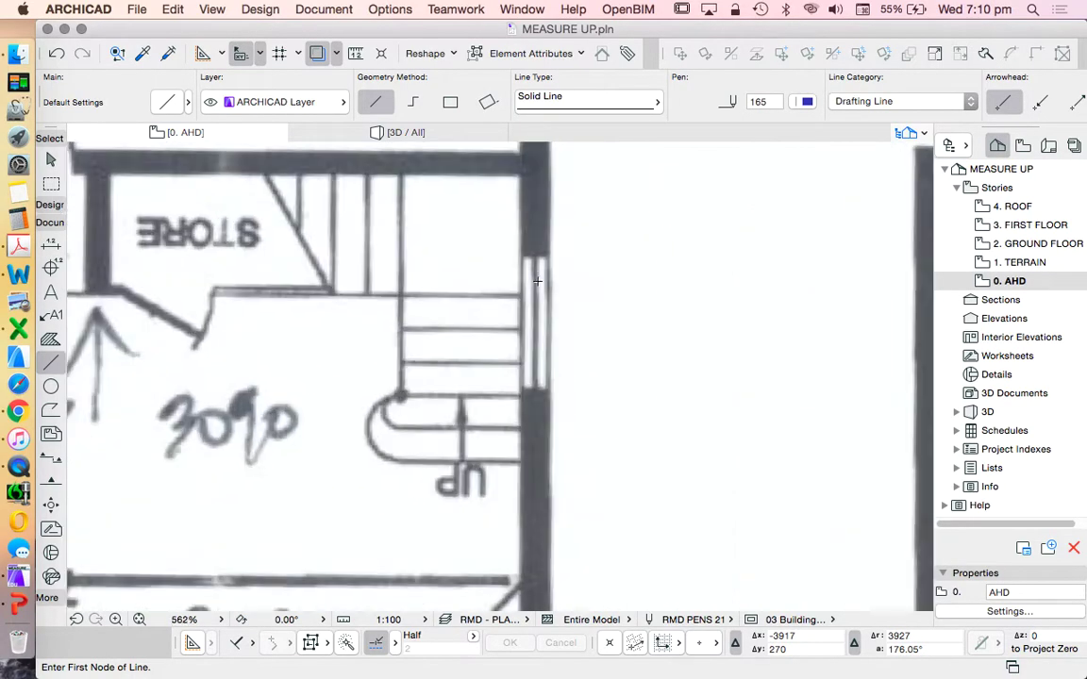
left_click(499, 255)
left_click(615, 255)
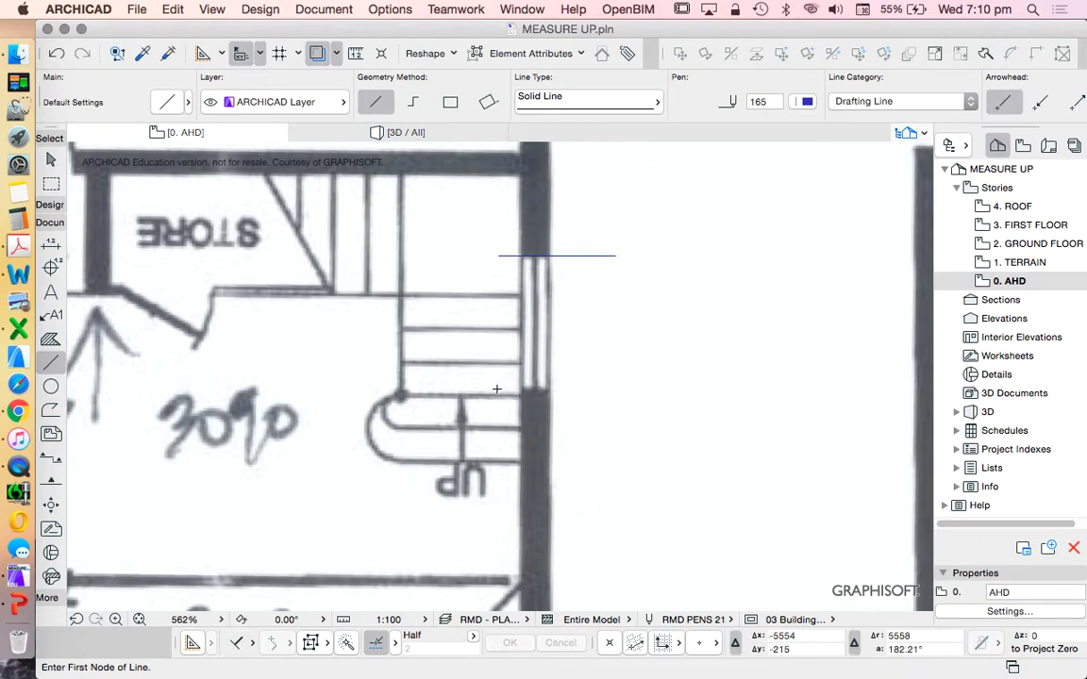
left_click(496, 388)
left_click(600, 388)
- Select all the window marker lines on the AHD story and copy them
scroll(594, 343, "down", 7)
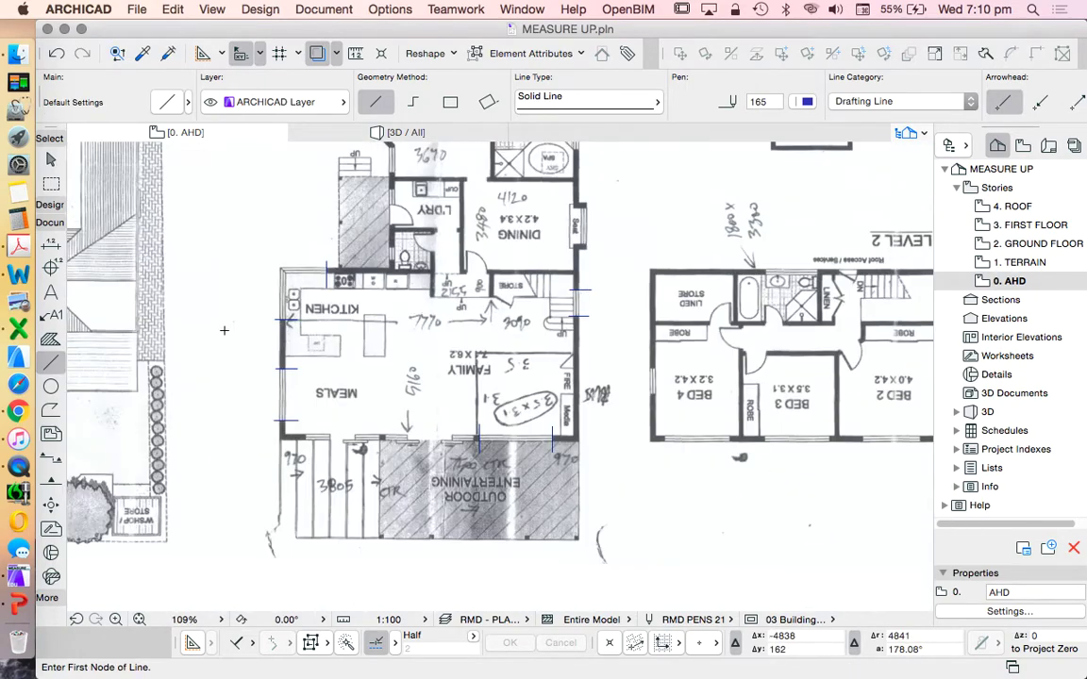
key("Escape")
left_click(52, 363)
scroll(318, 375, "down", 2)
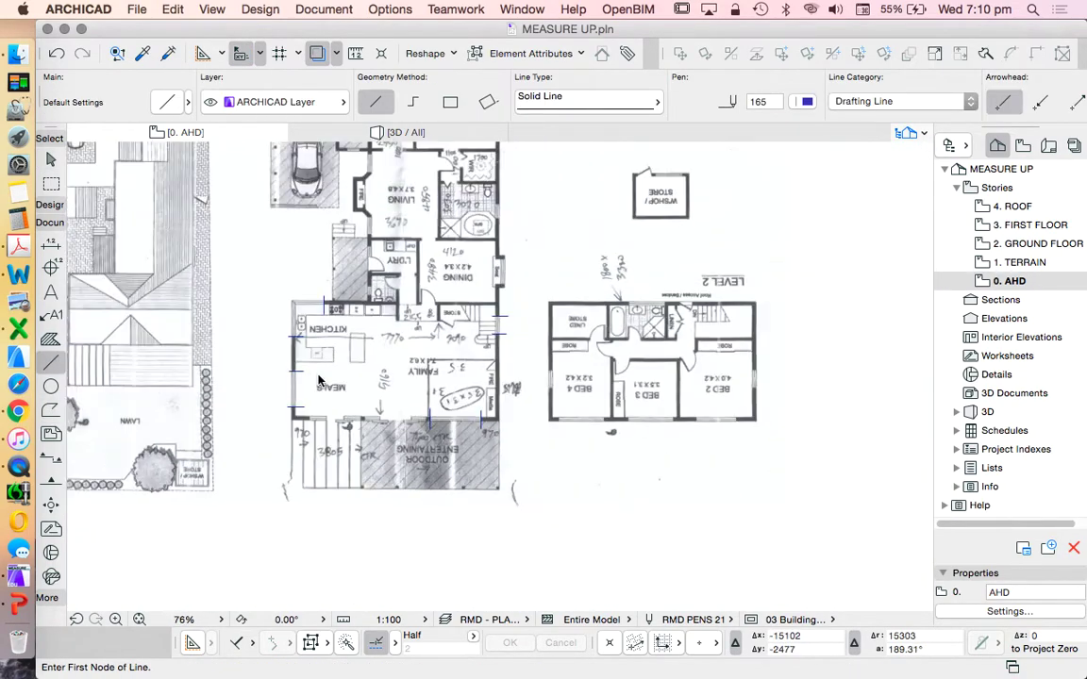
key("super+a")
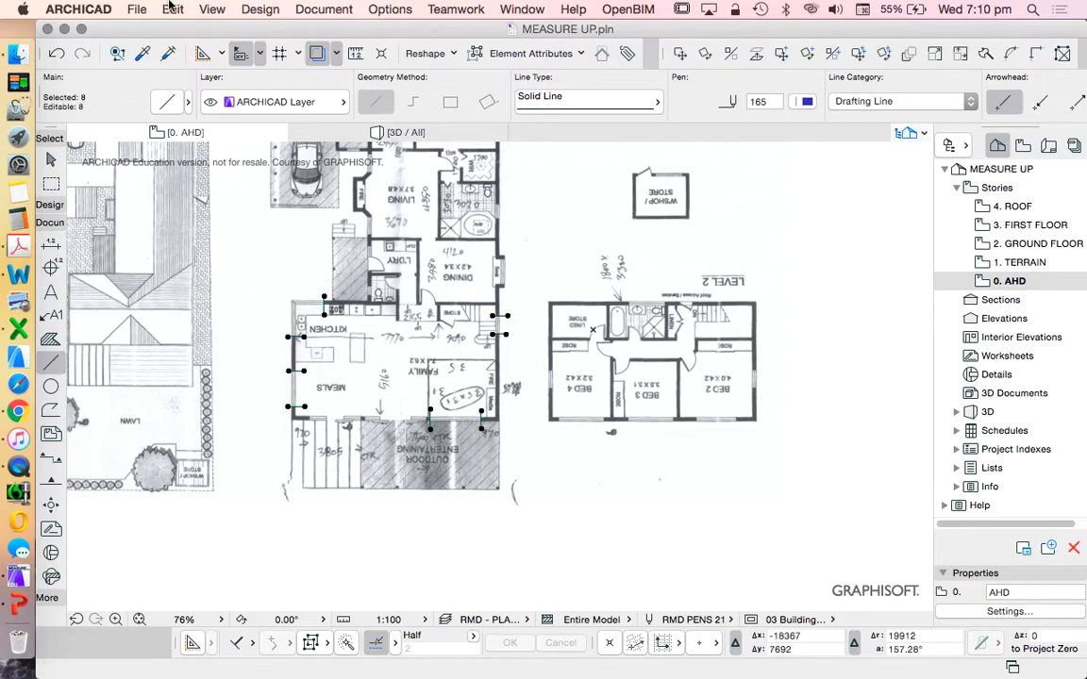
left_click(171, 9)
left_click(193, 97)
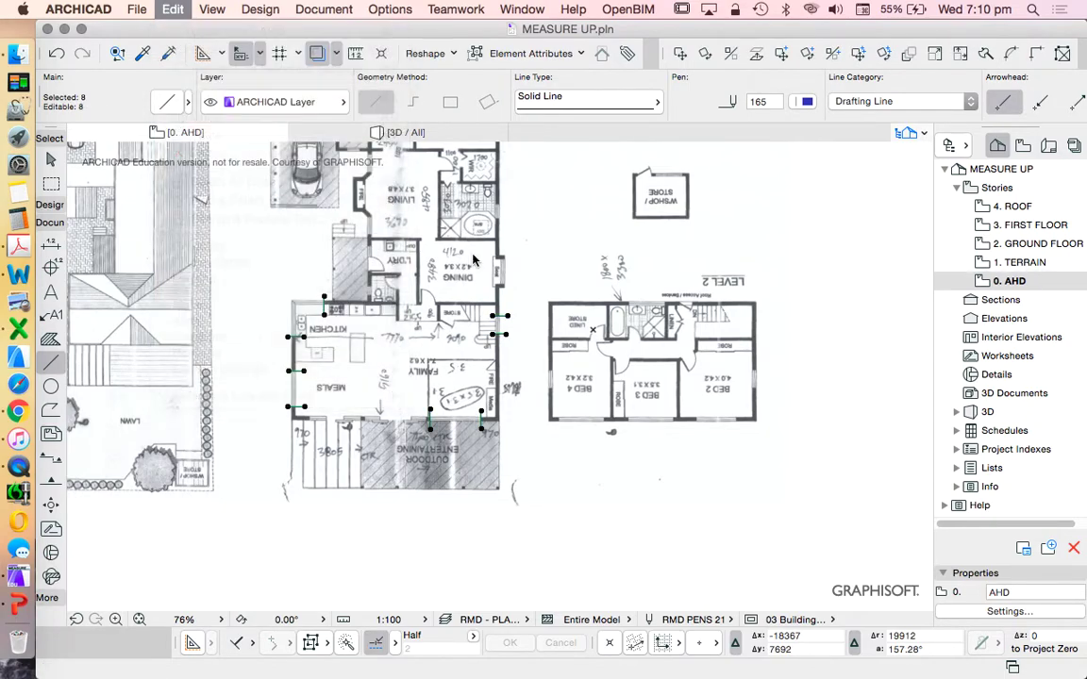
- Open the Ground Floor story and paste the marker lines at their original position over the walls
double_click(1031, 245)
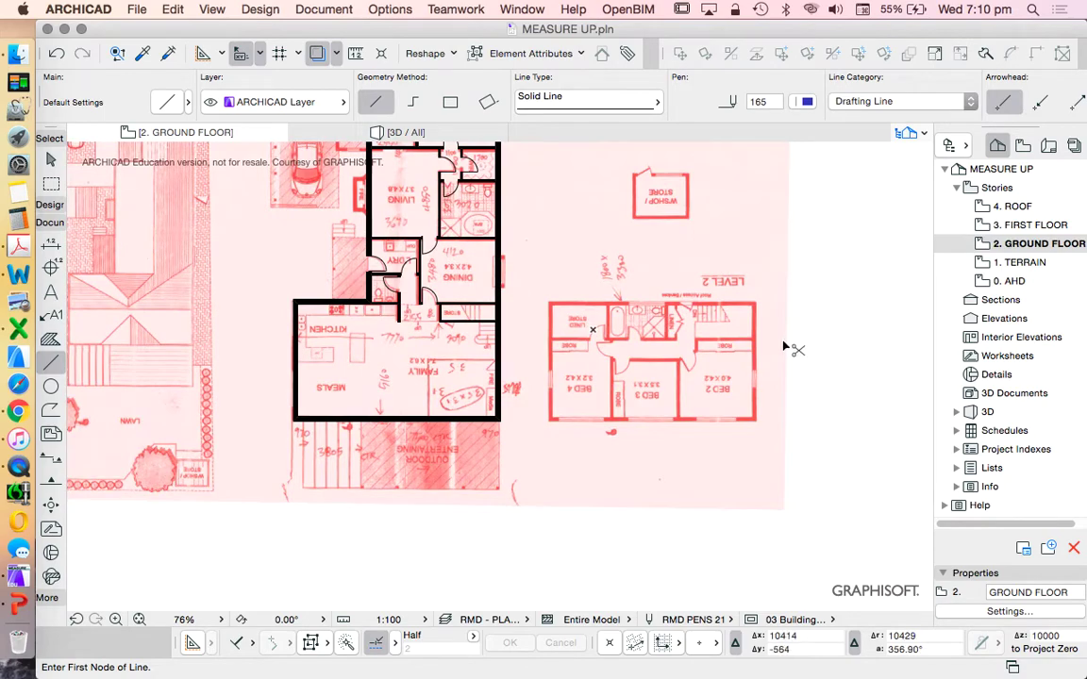
key("super+v")
left_click(316, 286)
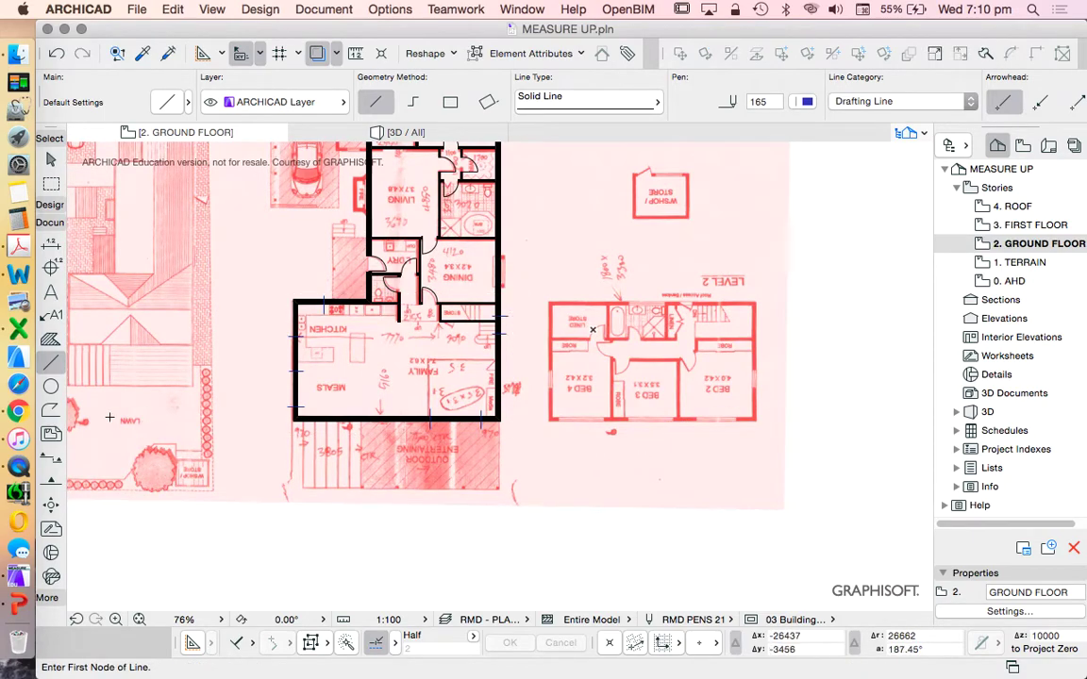
left_click(172, 9)
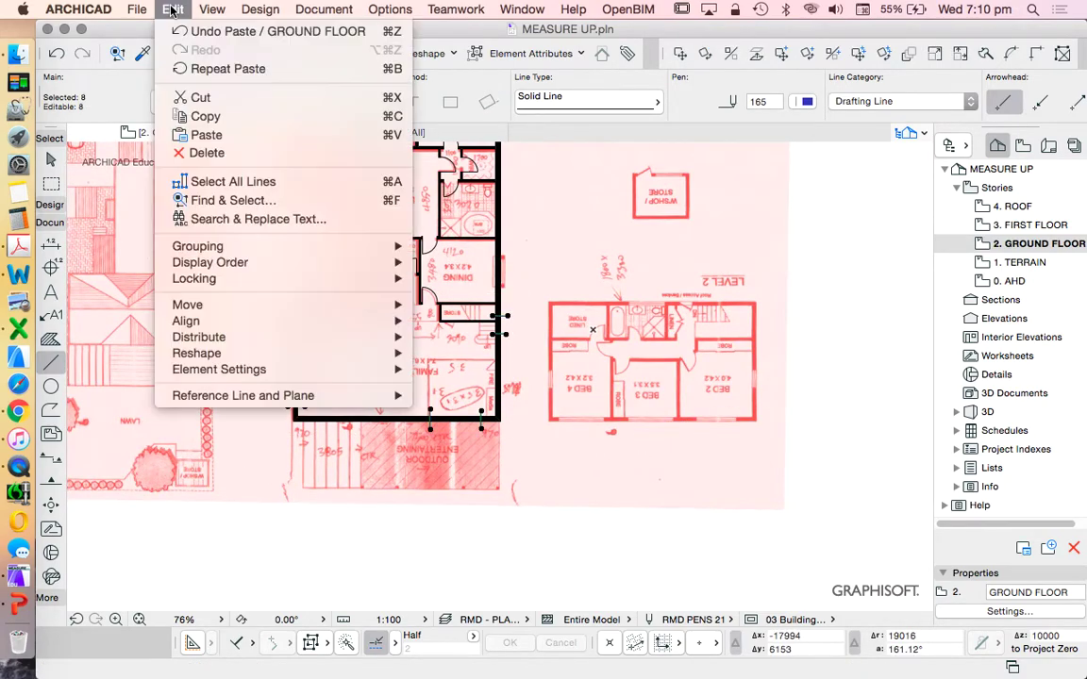
mouse_move(237, 265)
left_click(459, 245)
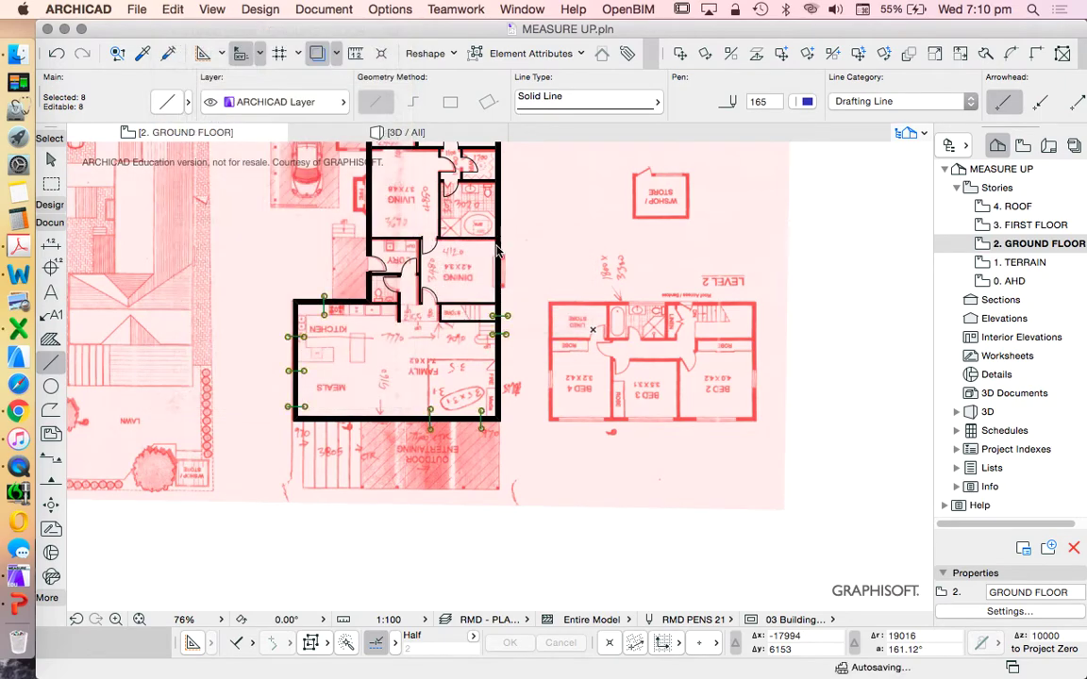
key("Escape")
- Open the Window tool's default settings and browse ARCHICAD Library 21 to the Basic Windows 21 folder
scroll(298, 316, "up", 3)
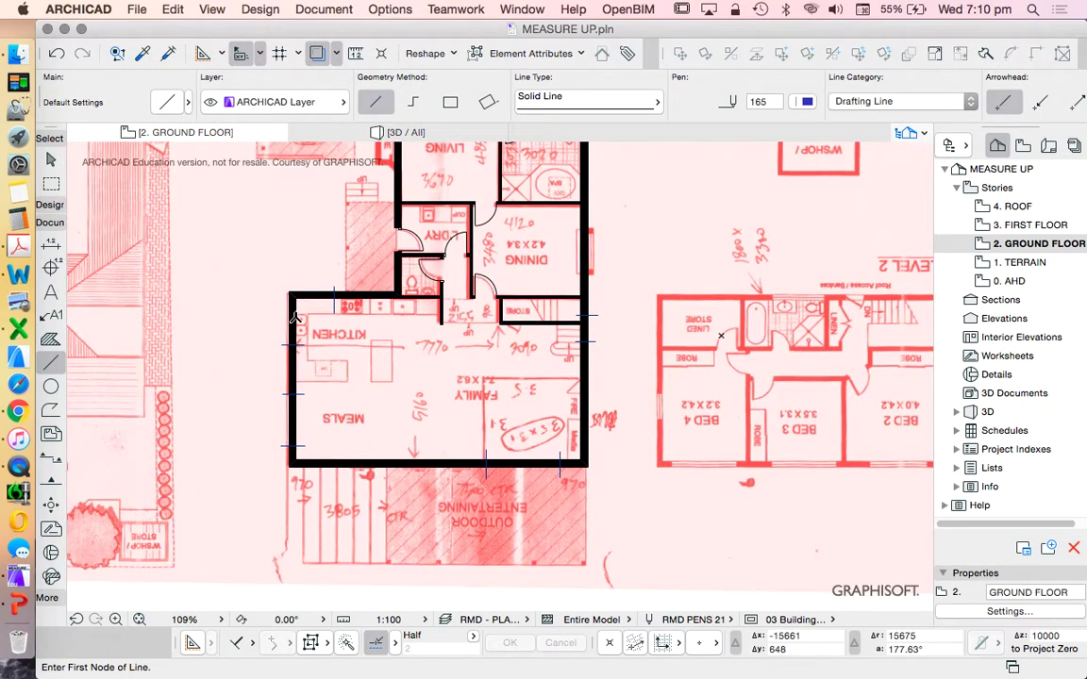
left_click(50, 204)
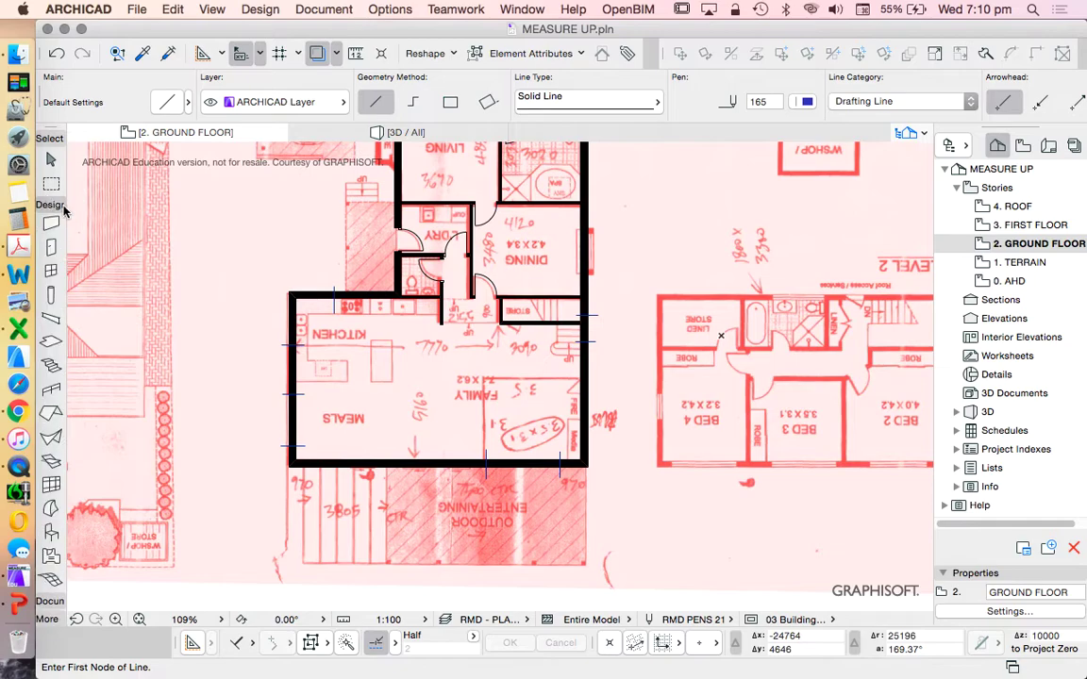
left_click(52, 271)
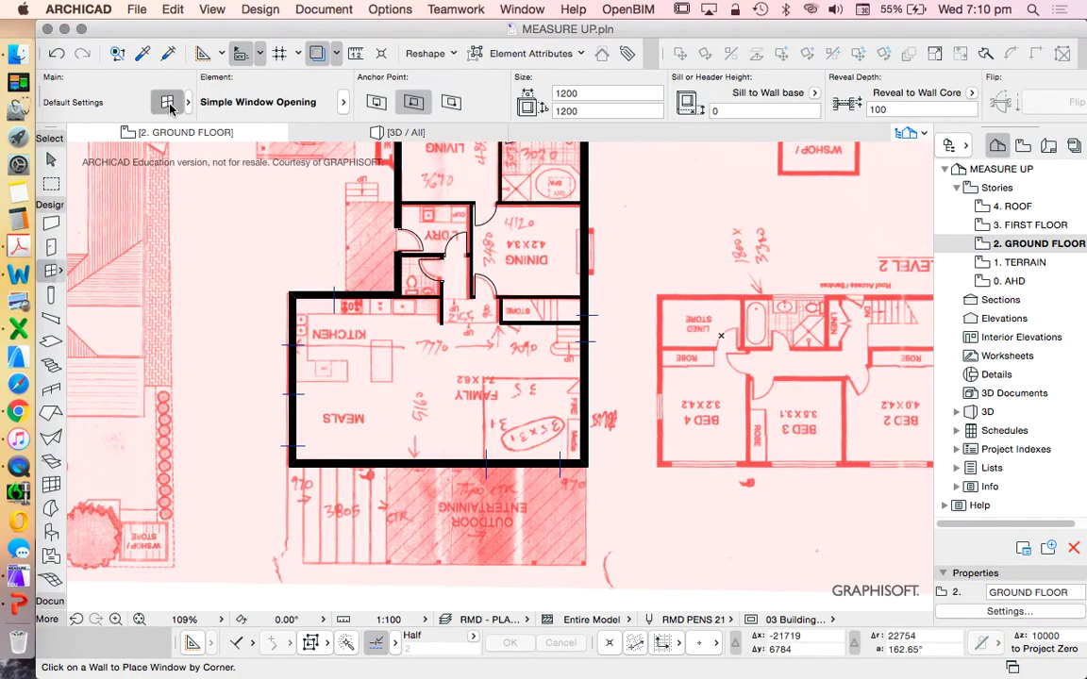
left_click(166, 101)
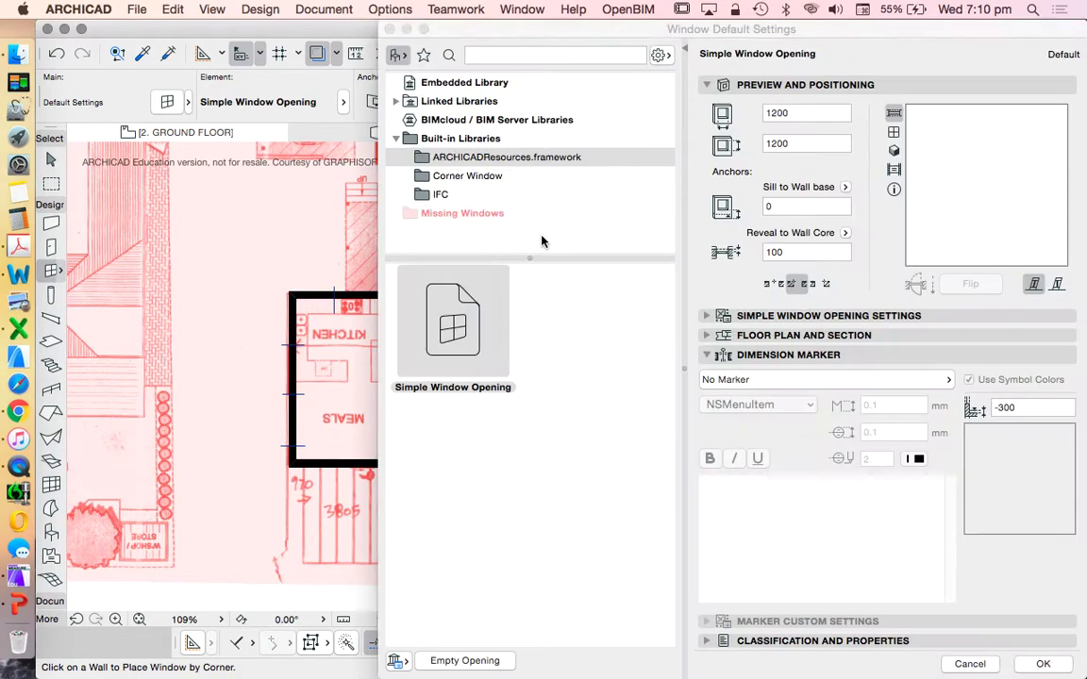
left_click(446, 102)
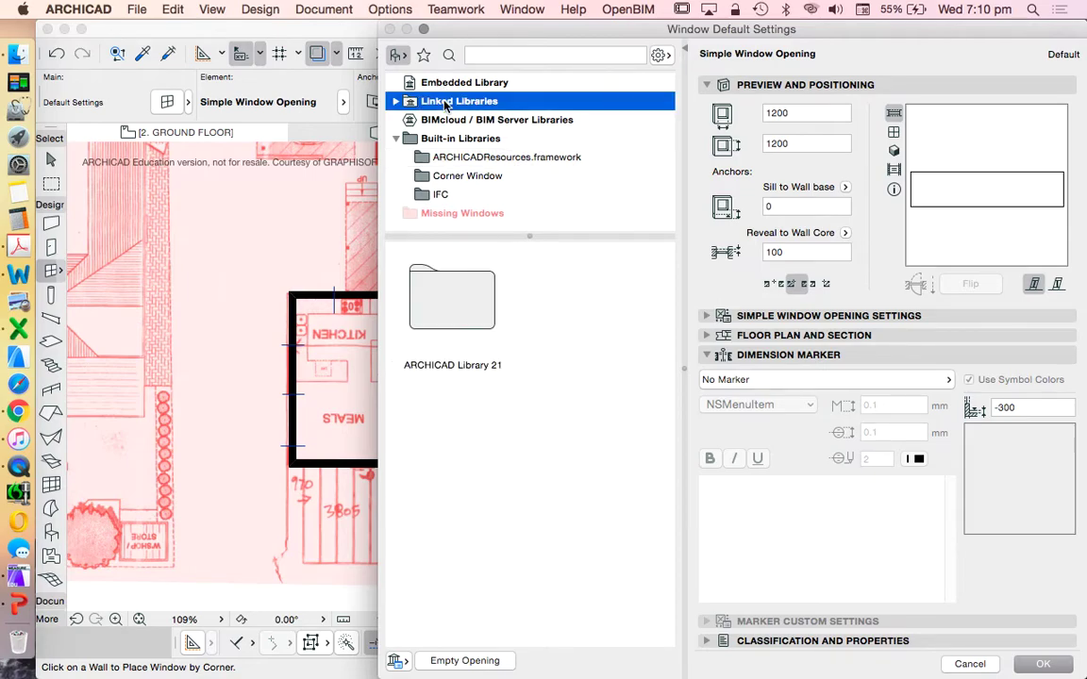
double_click(460, 332)
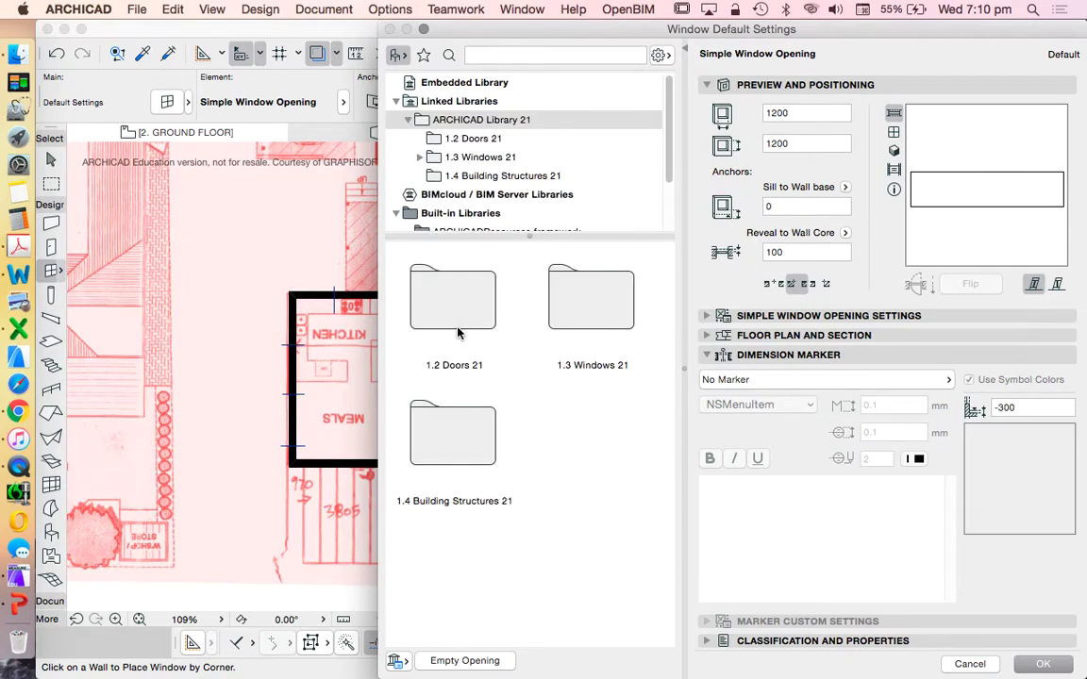
double_click(611, 309)
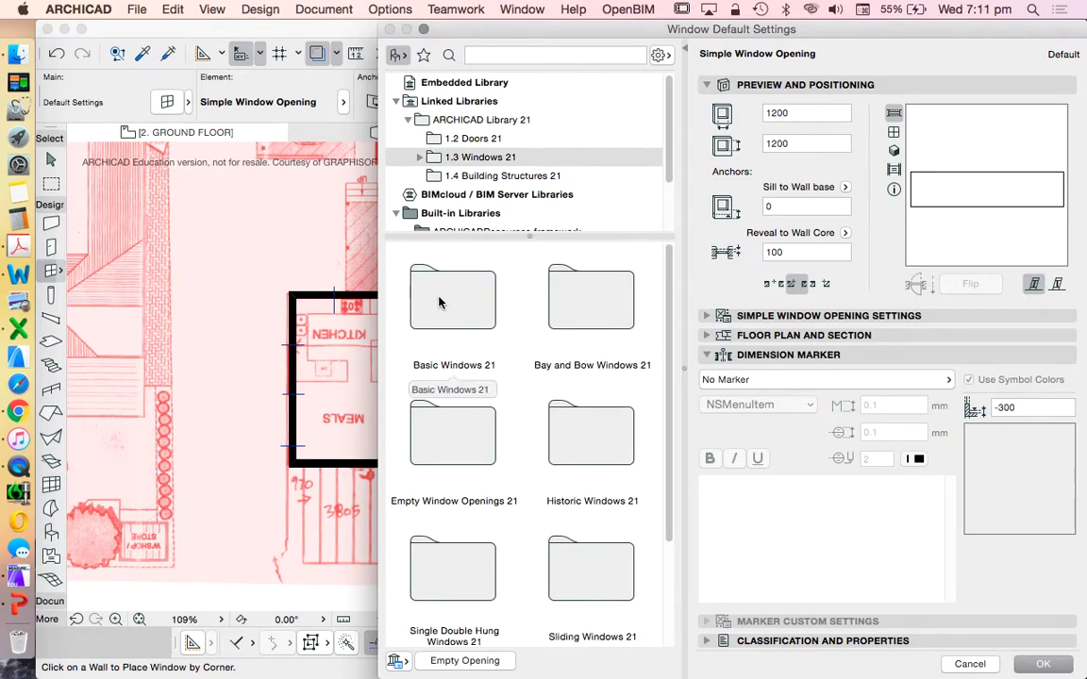
double_click(478, 332)
- Choose Window 21 from the basic windows as the default window type and accept the settings
scroll(630, 379, "down", 1)
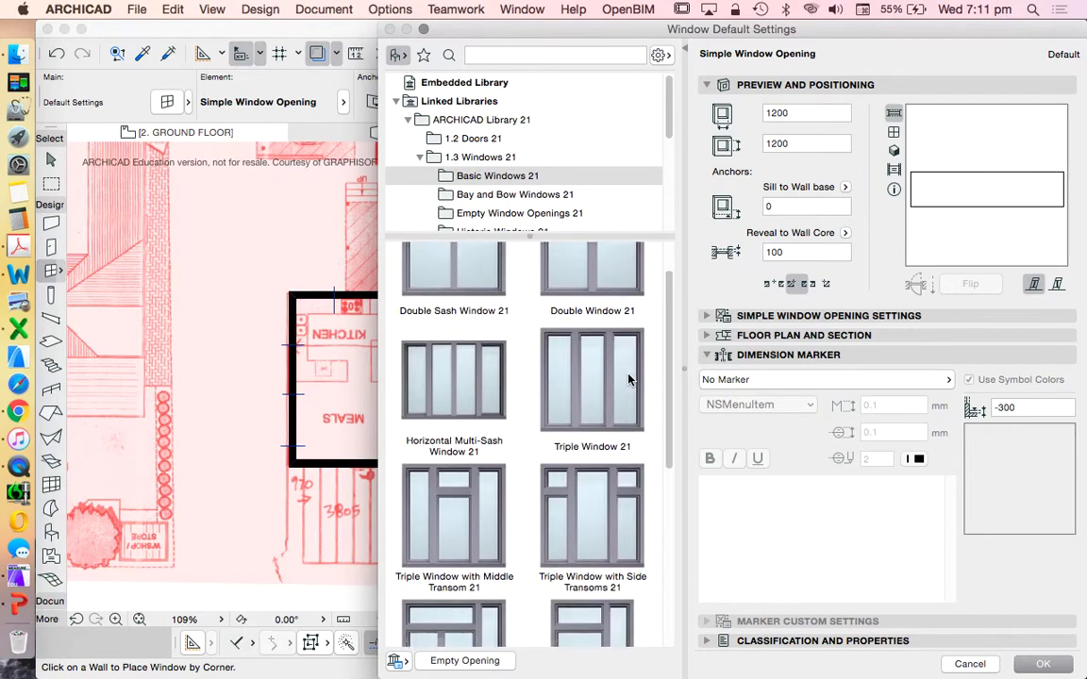
scroll(630, 377, "down", 2)
scroll(627, 366, "up", 4)
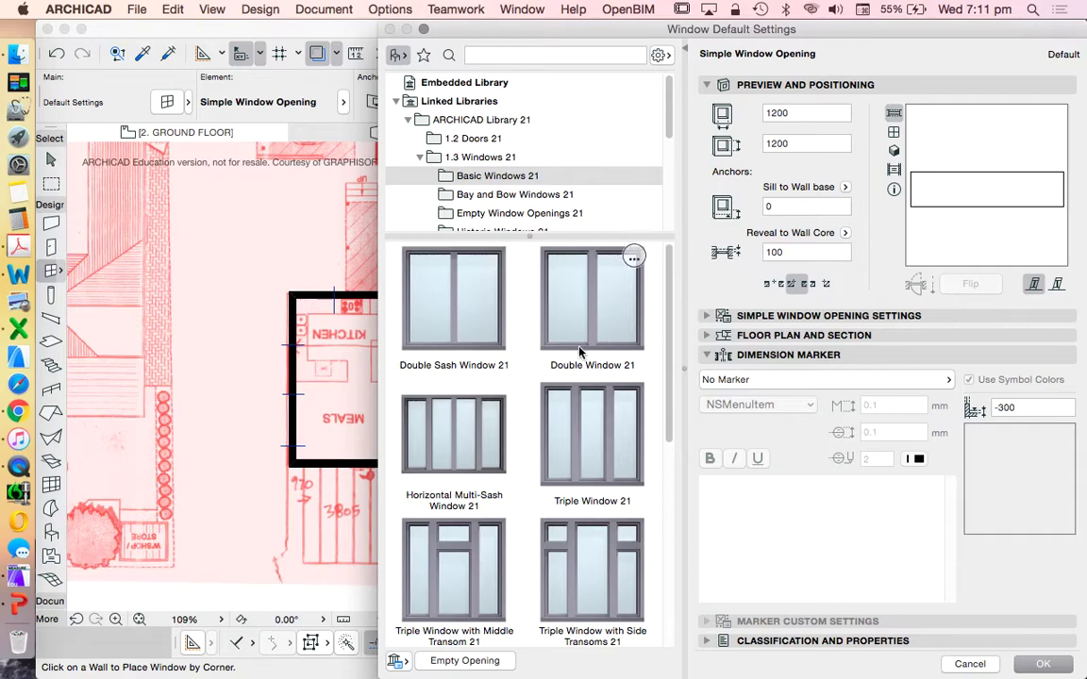
scroll(672, 378, "down", 2)
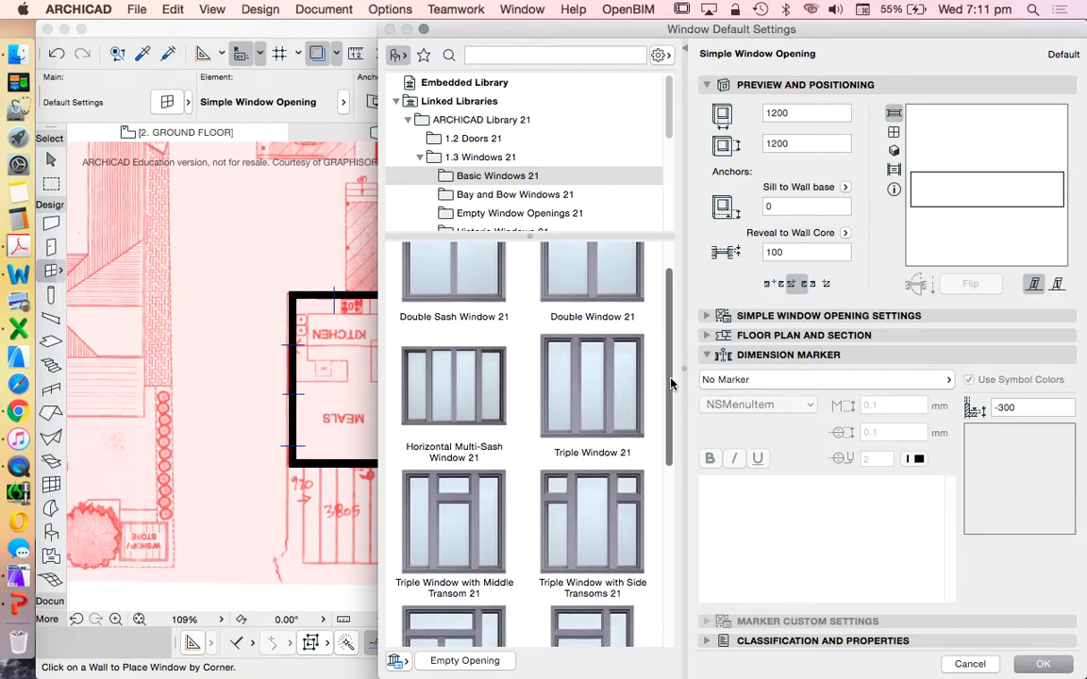
left_click_drag(672, 383, 671, 520)
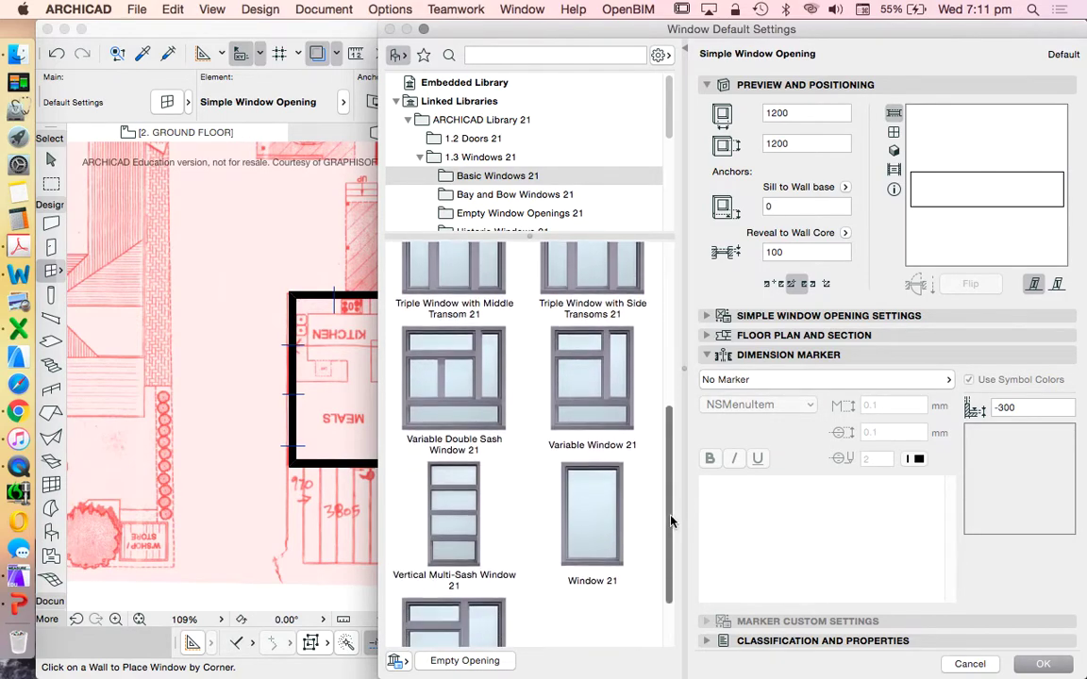
left_click(587, 490)
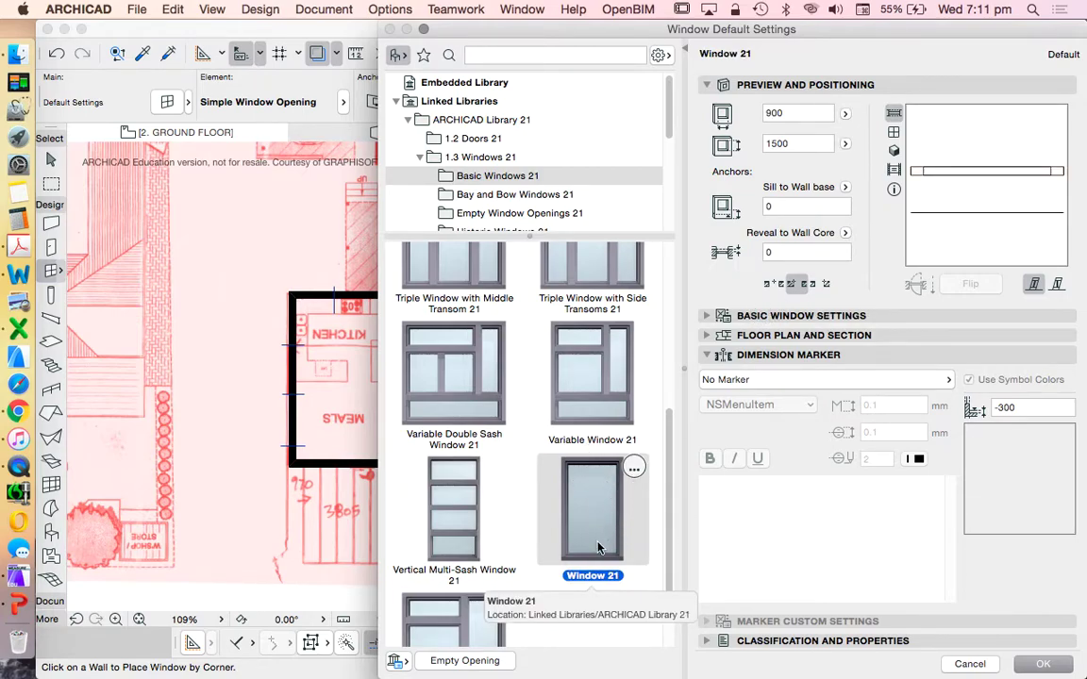
scroll(625, 533, "up", 5)
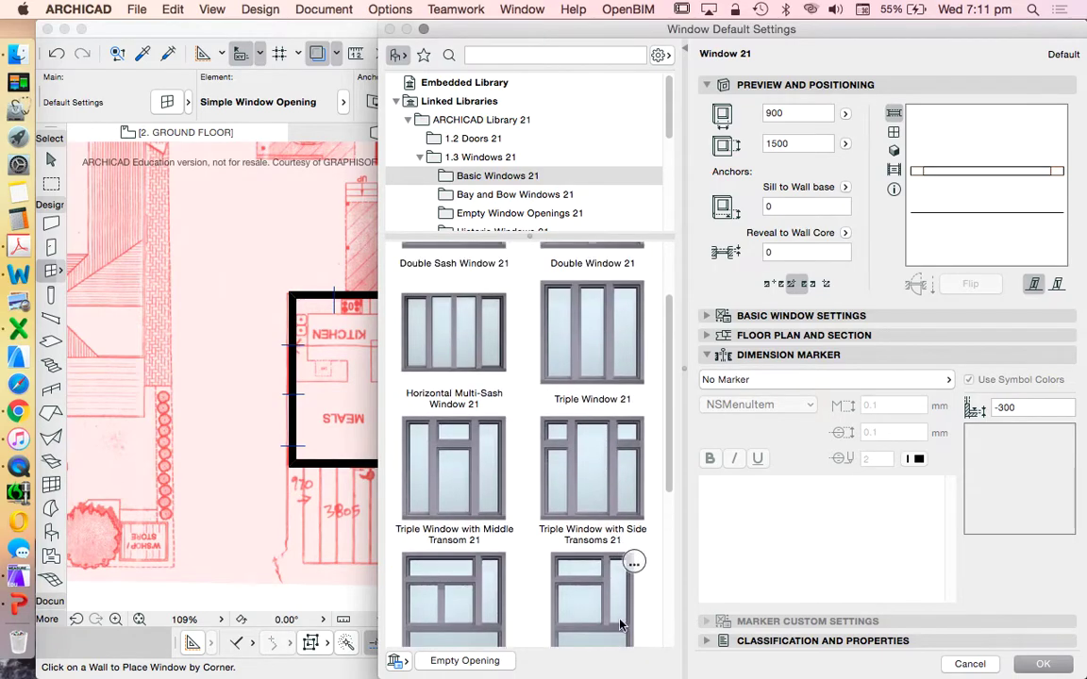
scroll(628, 566, "down", 6)
scroll(613, 462, "up", 5)
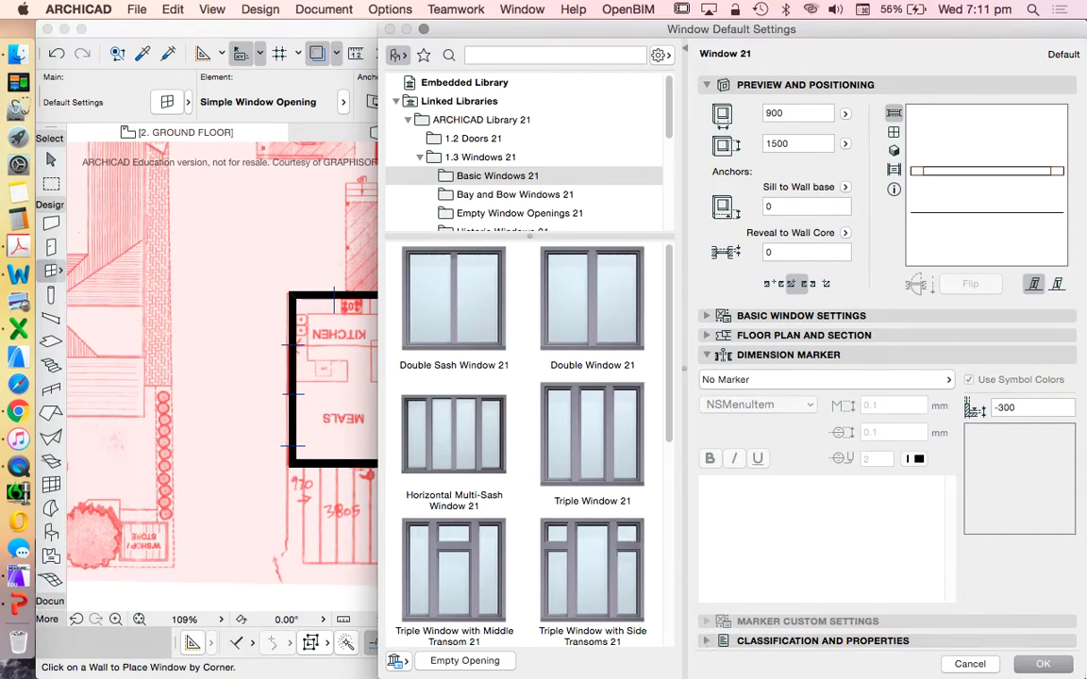
scroll(542, 421, "down", 3)
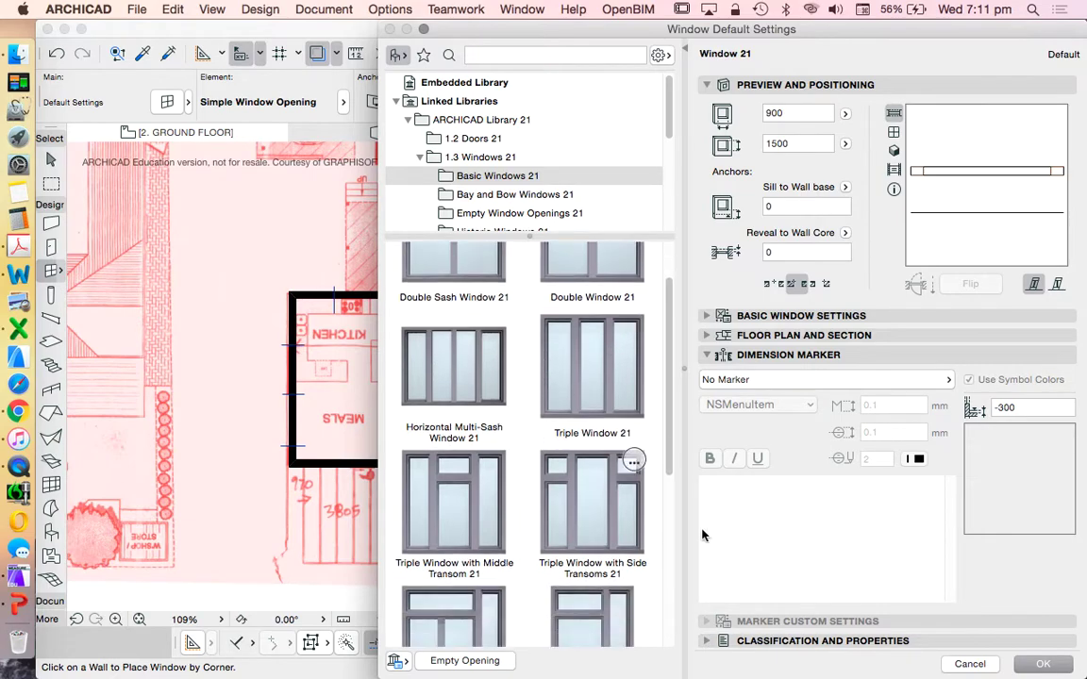
left_click(1043, 663)
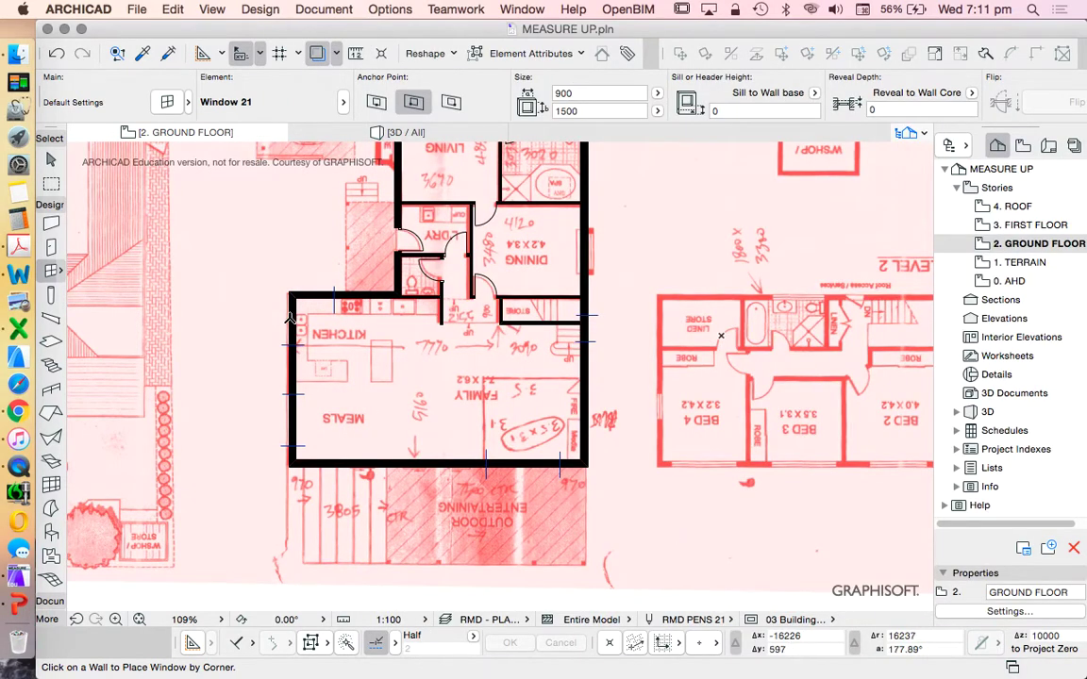
- Place a 900 mm wide, 1500 mm high window in the meals area's outer wall between the two marker lines, opening outward
scroll(287, 347, "up", 3)
scroll(337, 315, "down", 3)
scroll(377, 368, "up", 2)
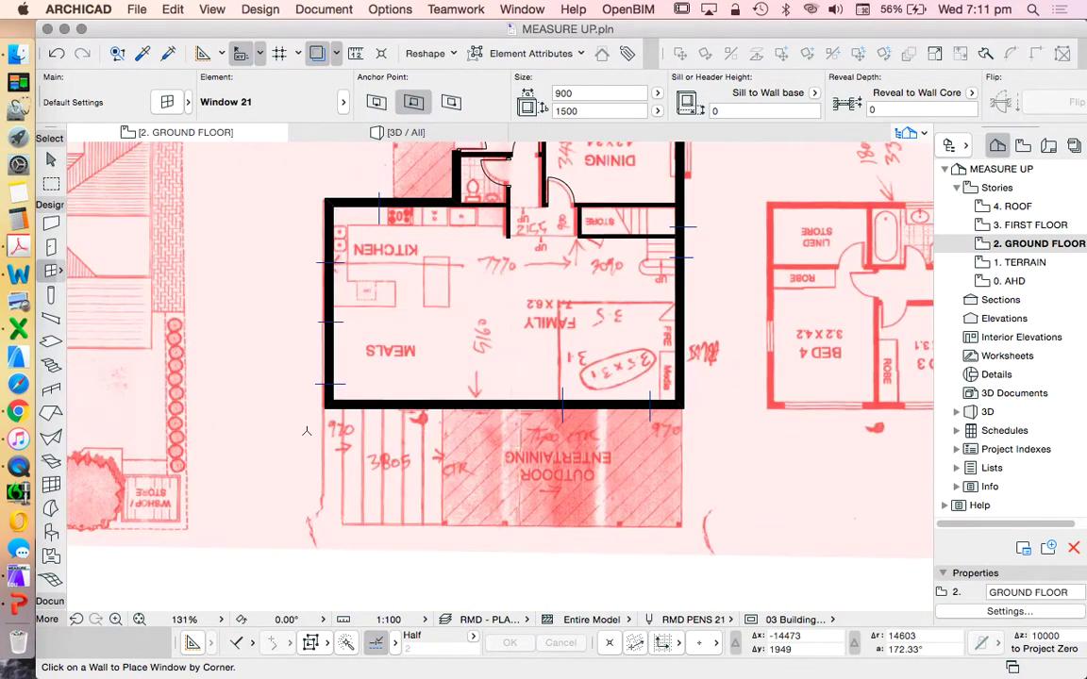
scroll(310, 344, "up", 3)
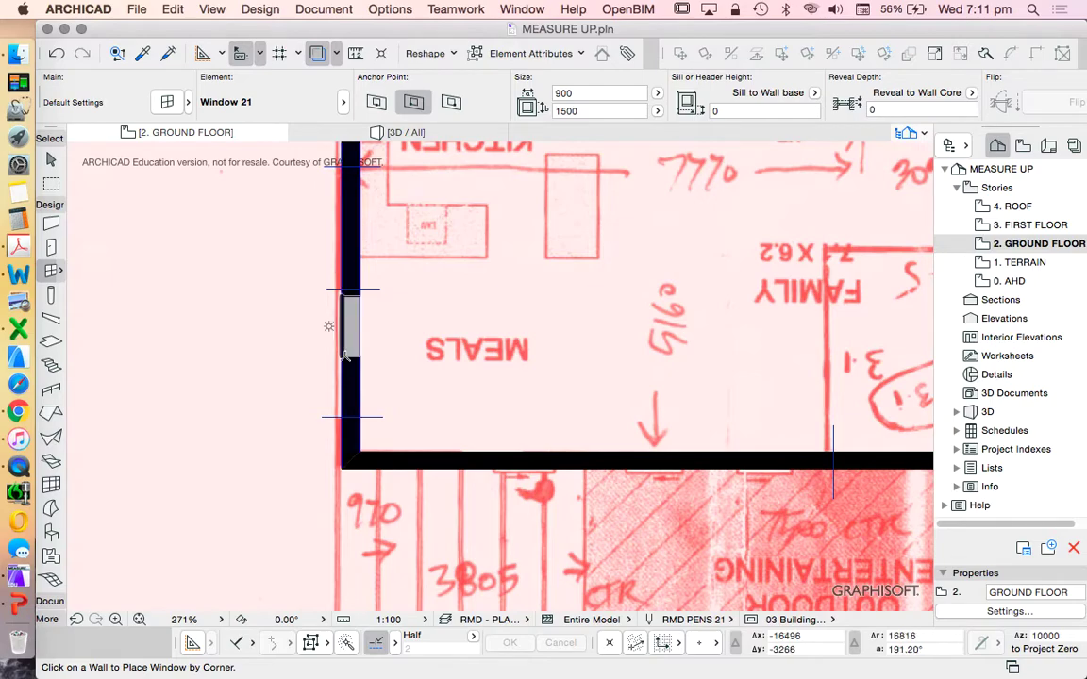
left_click(338, 384)
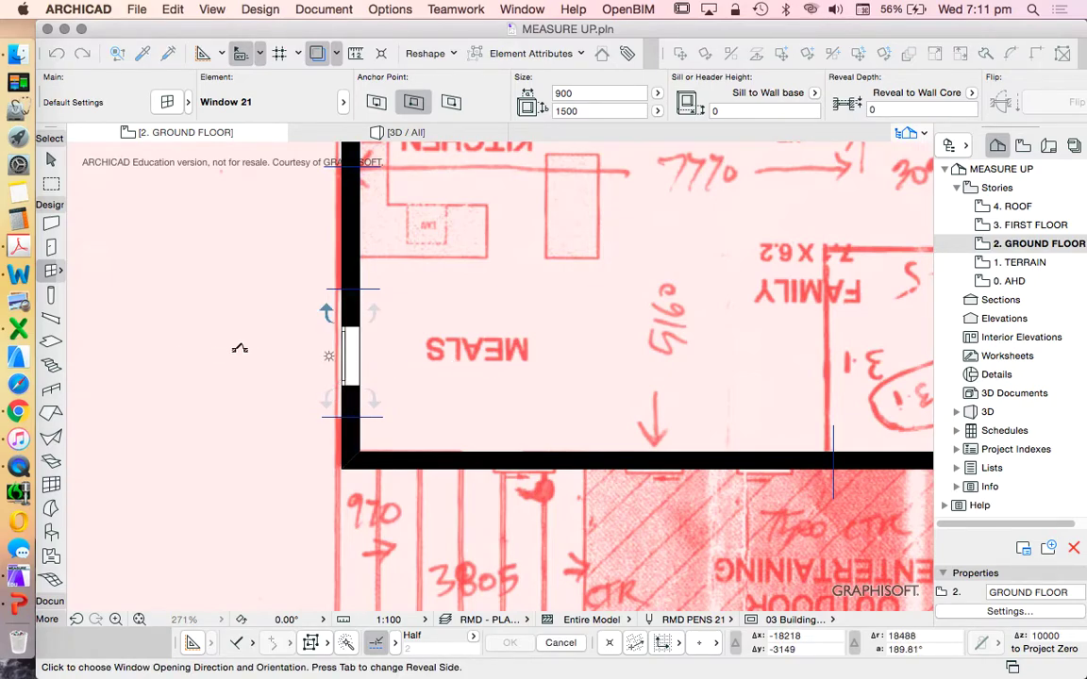
left_click(157, 327)
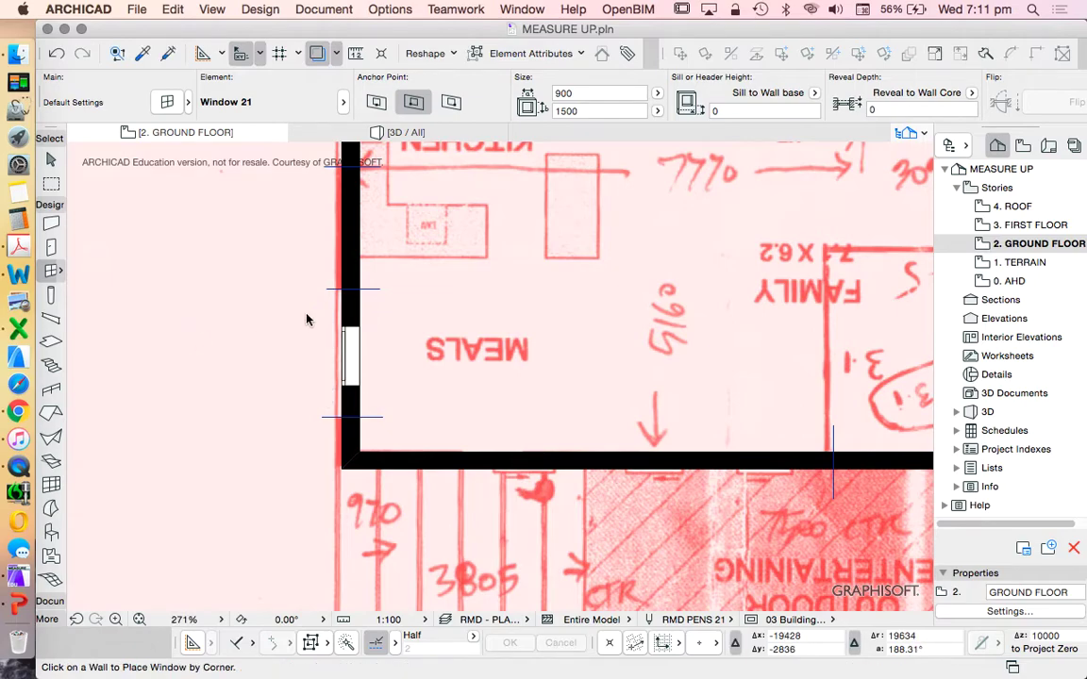
- Stretch both ends of the meals window to the marker lines, making it about 1964 mm wide
scroll(303, 317, "up", 2)
key("Escape")
left_click(349, 330)
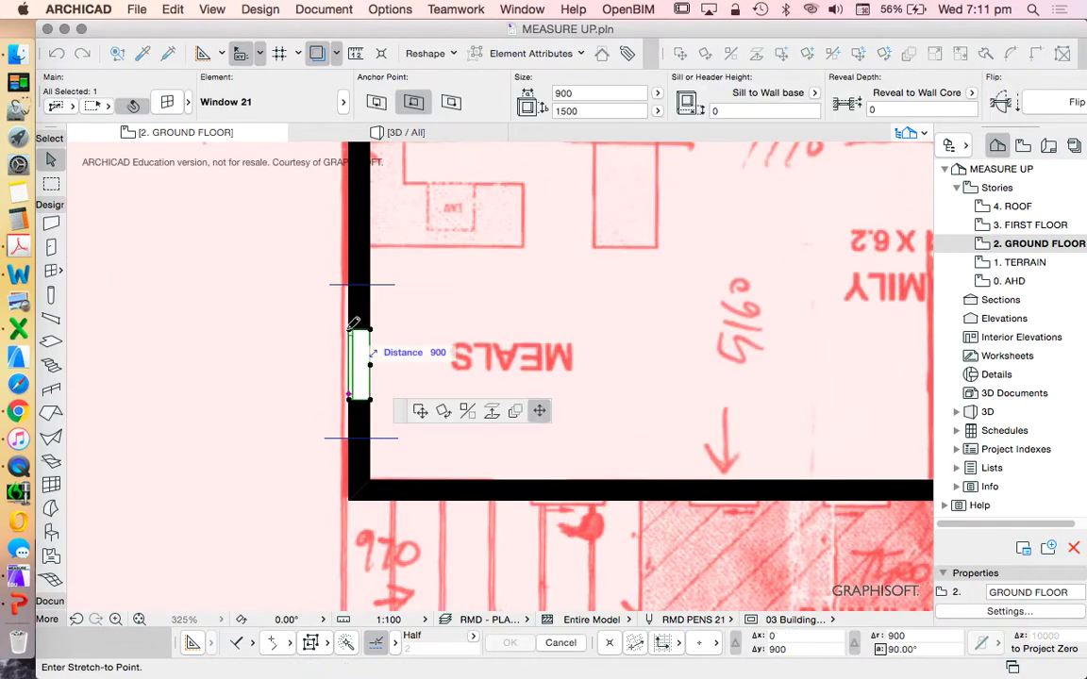
left_click(340, 285)
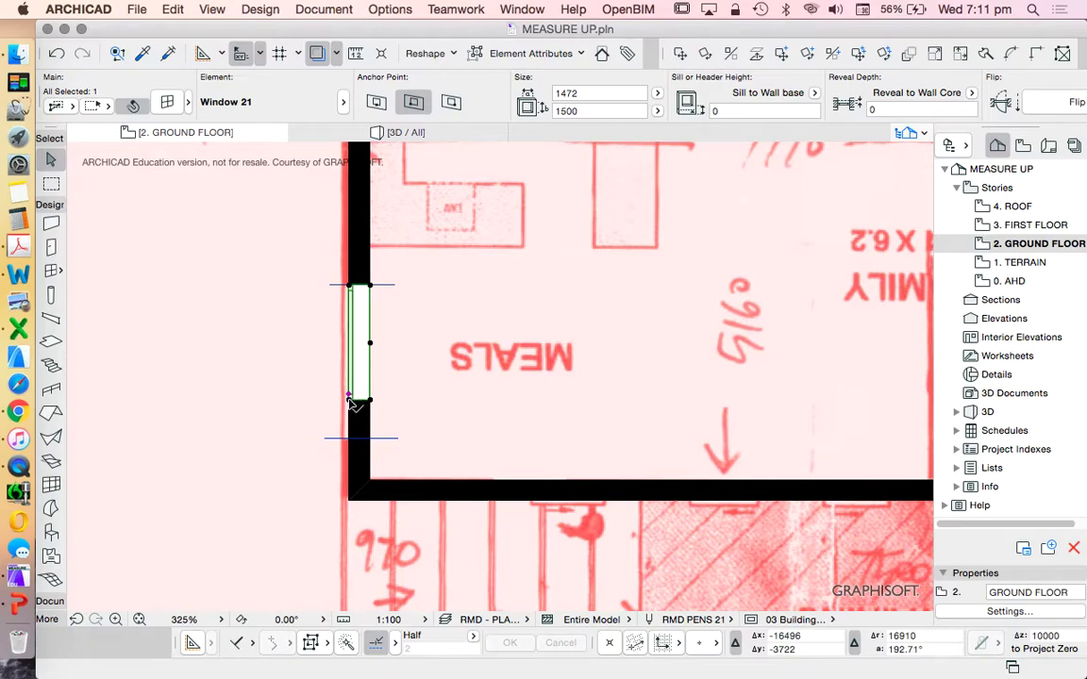
left_click(350, 397)
left_click(324, 440)
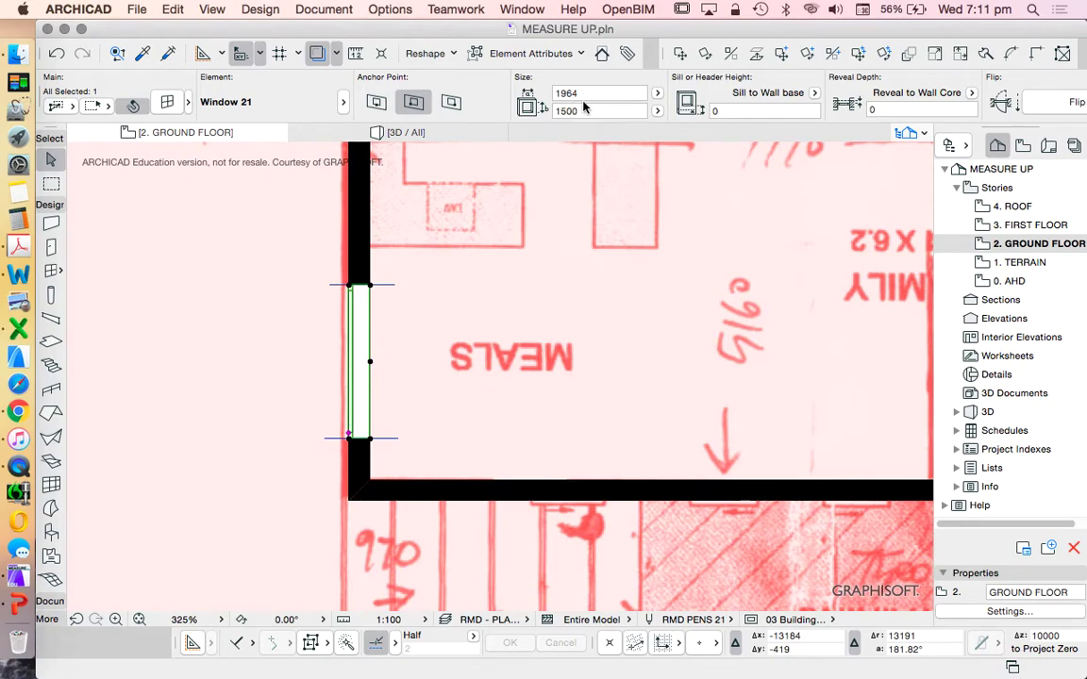
- Set the meals window's width to 2000 mm and return to the Window tool
left_click(613, 92)
left_click(617, 91)
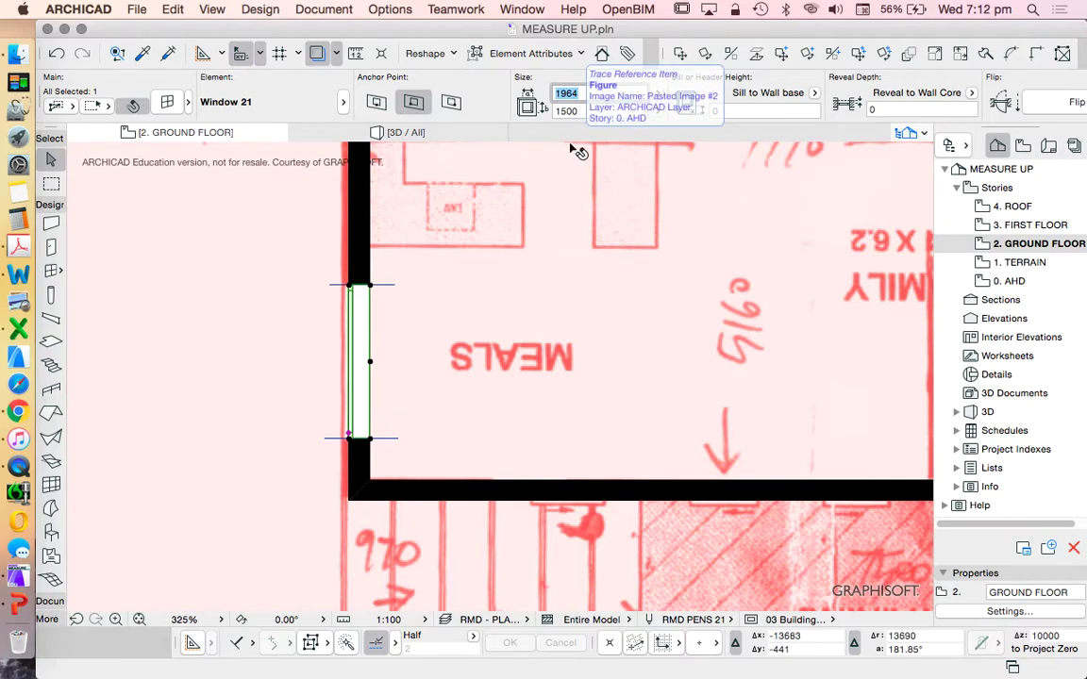
type("2000")
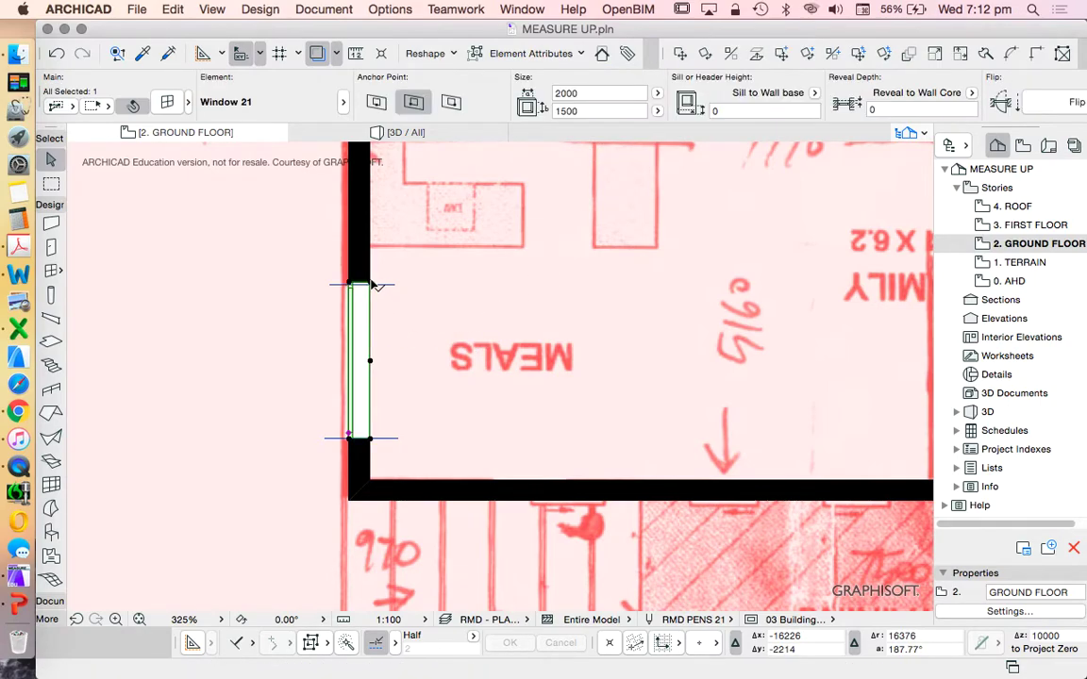
key("Escape")
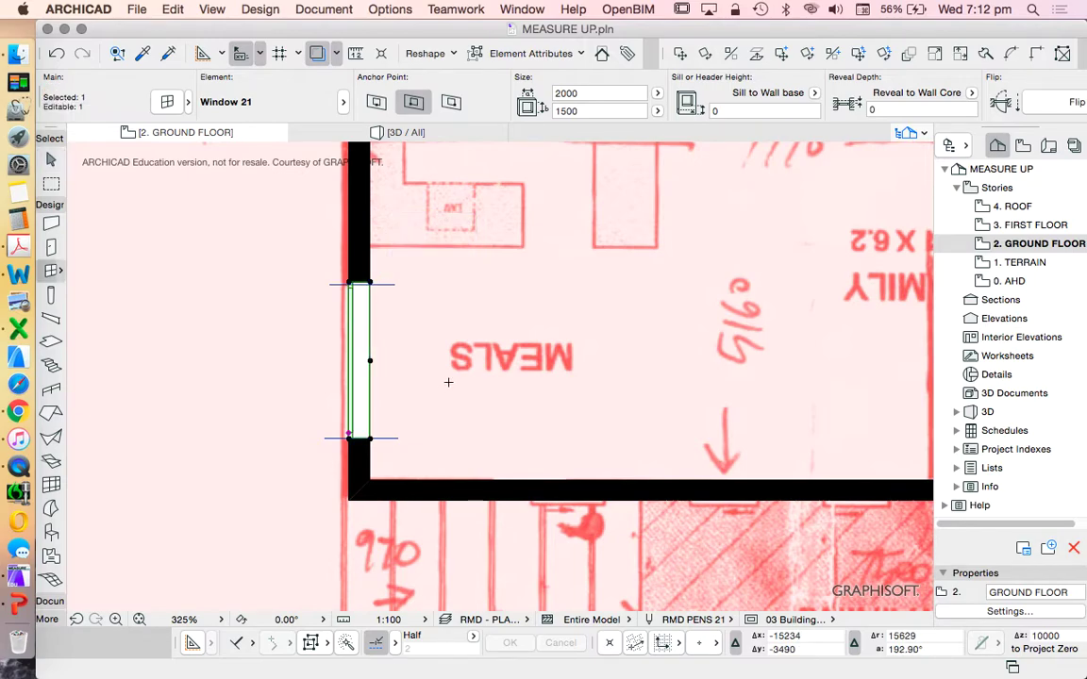
- Place a 2000 mm wide window in the wall to the outdoor entertaining area, between the marker lines near the media unit
scroll(449, 386, "down", 10)
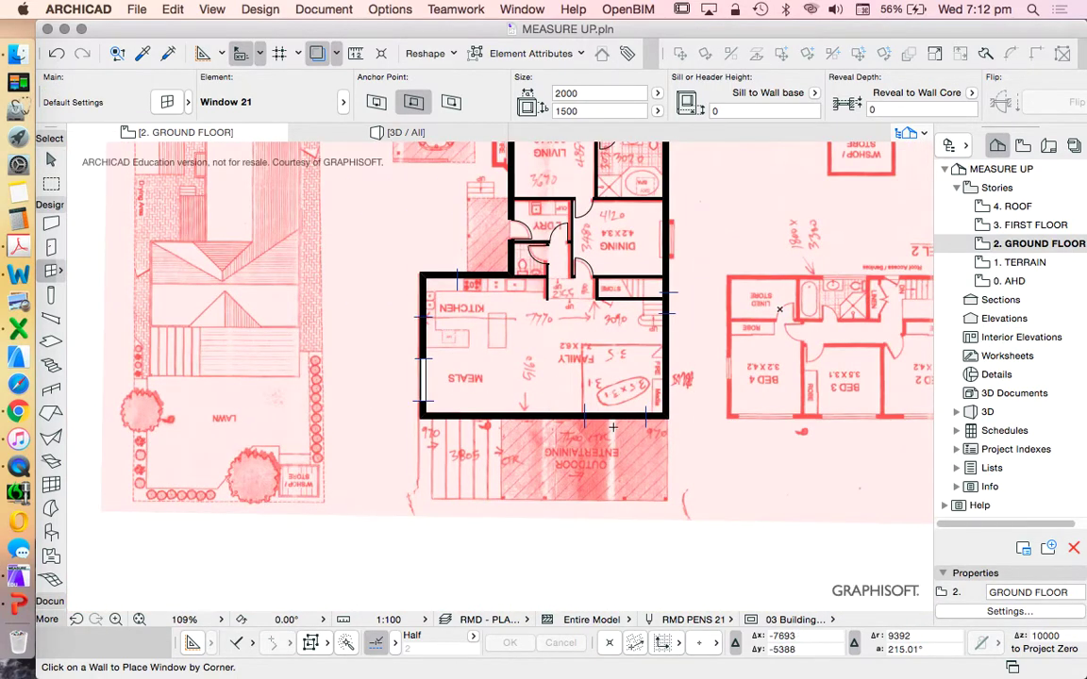
scroll(571, 406, "up", 7)
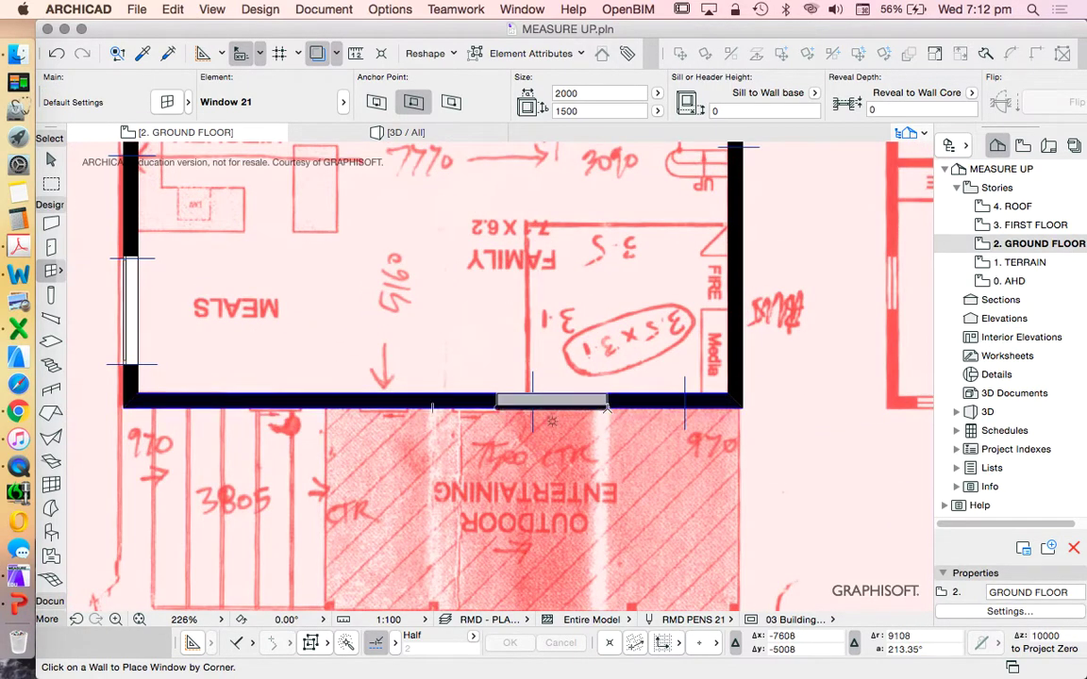
left_click(549, 401)
left_click(658, 404)
left_click(660, 483)
- Stretch both ends of the window facing the outdoor entertaining area to the marker lines, about 2799 mm wide
key("shift+F1")
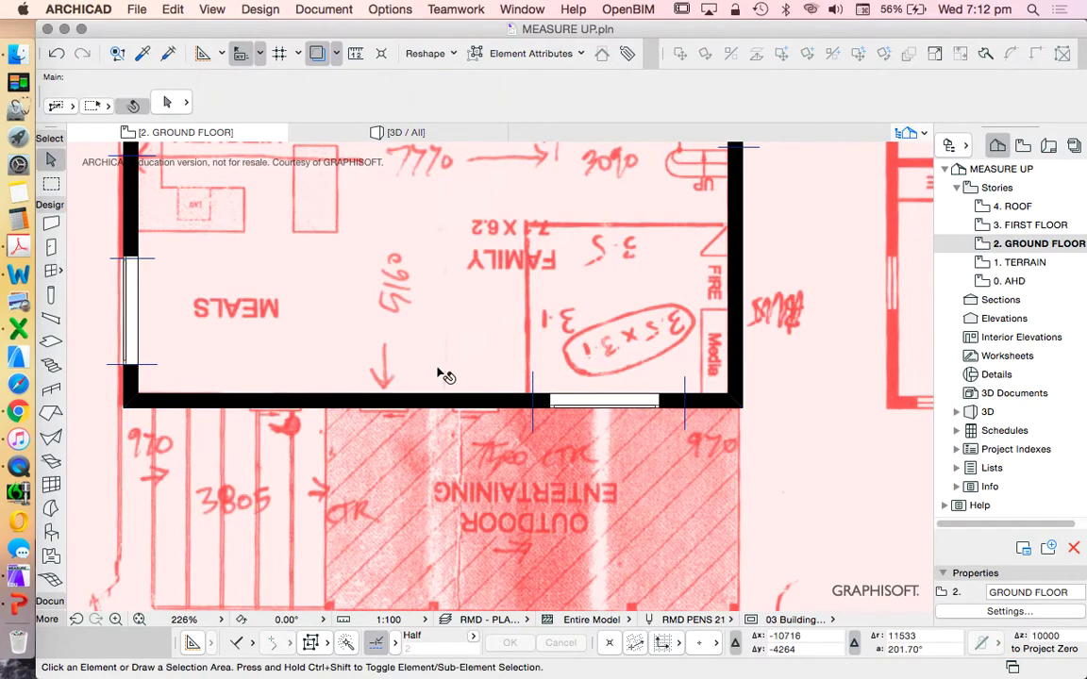
left_click(552, 410)
left_click(552, 406)
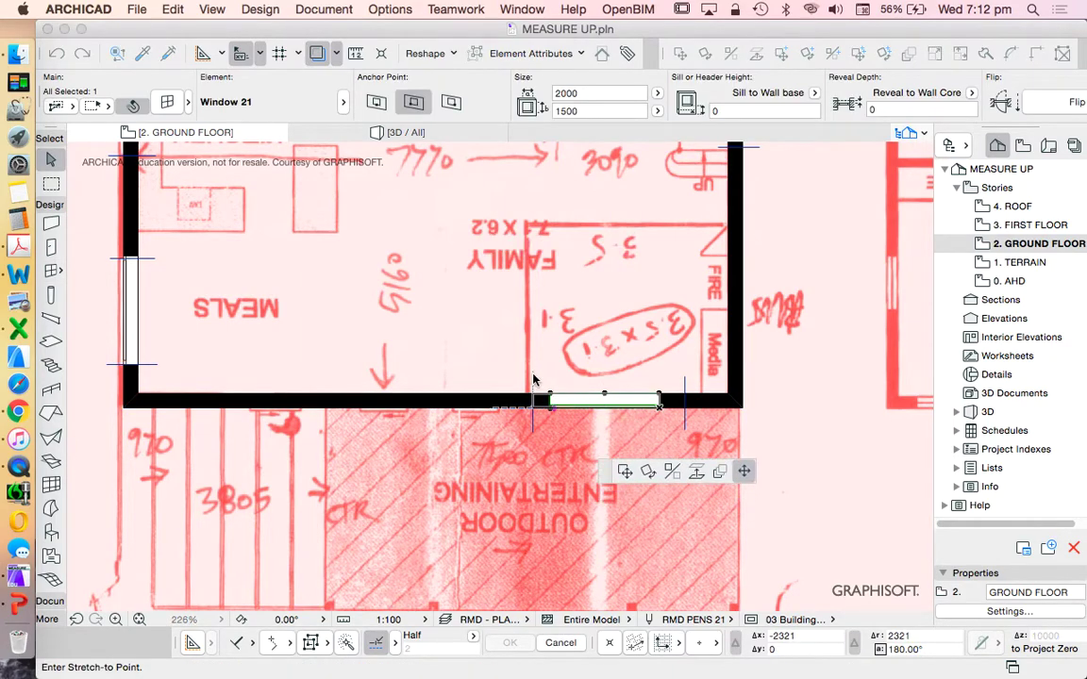
left_click(534, 398)
left_click(659, 403)
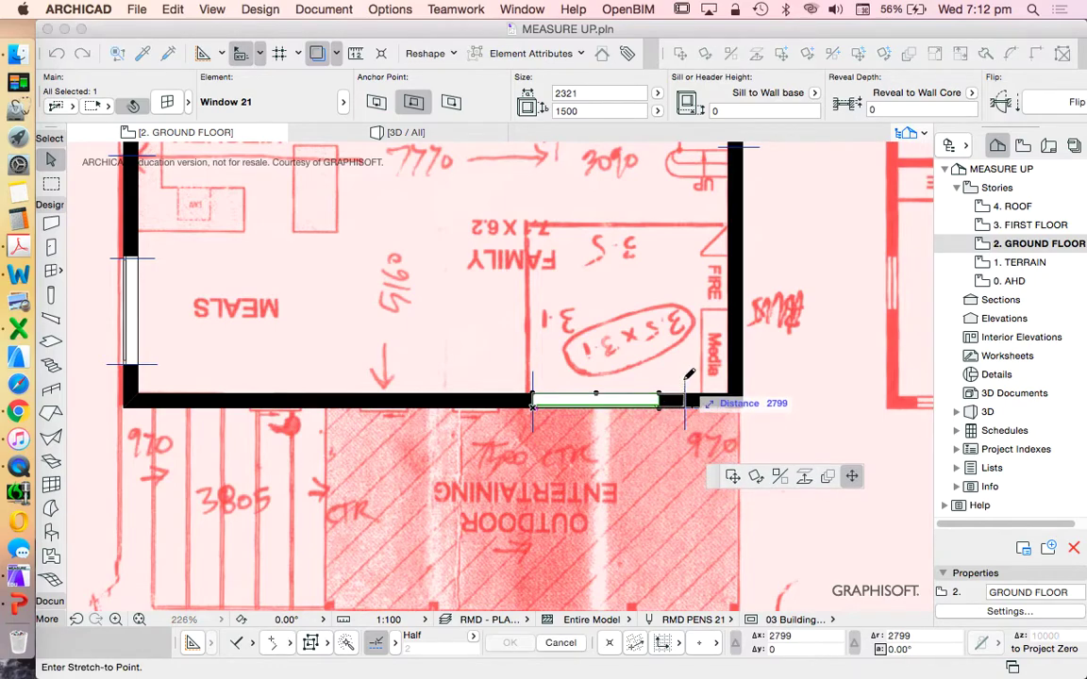
left_click(685, 400)
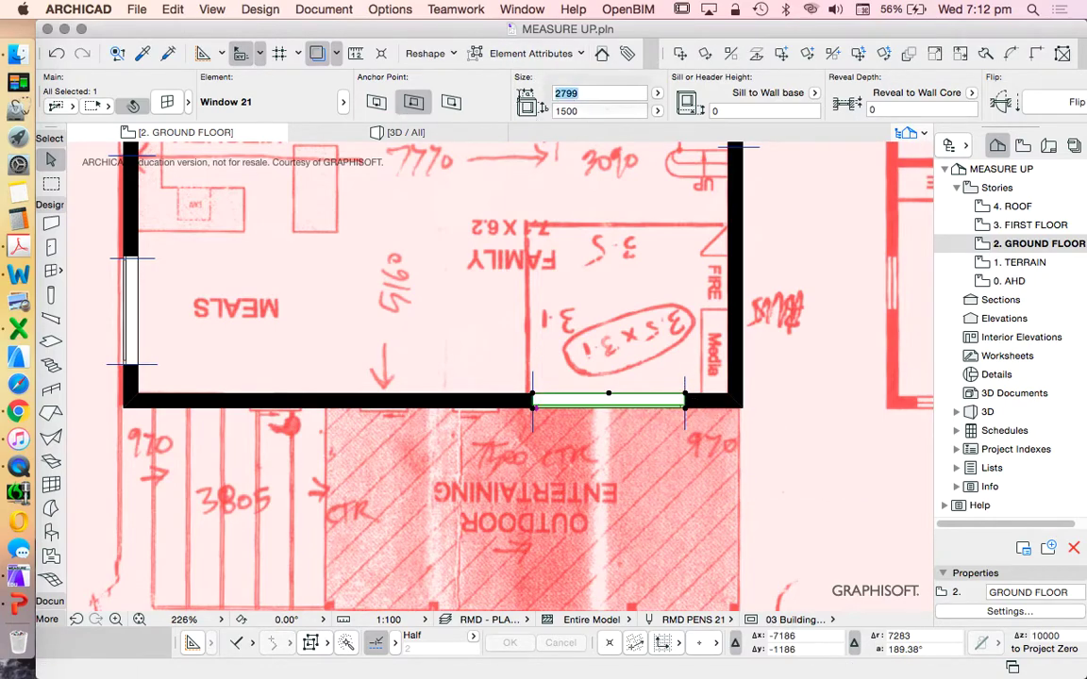
- Set the window facing the outdoor entertaining area to 2800 mm wide and 2100 mm high
left_click(564, 93)
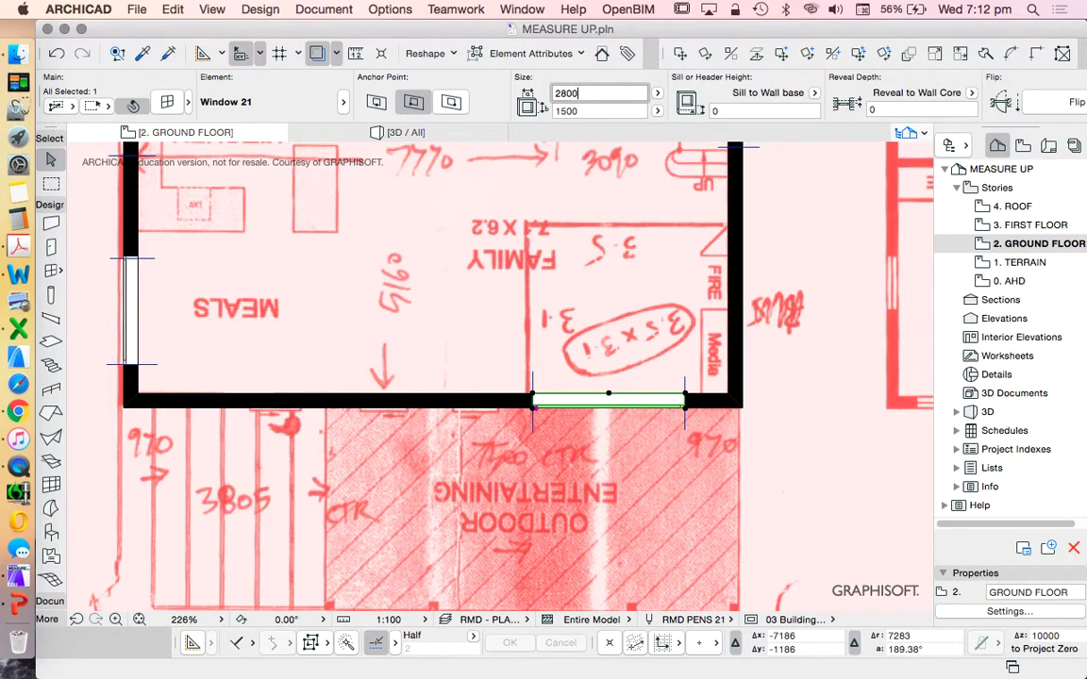
left_click(167, 103)
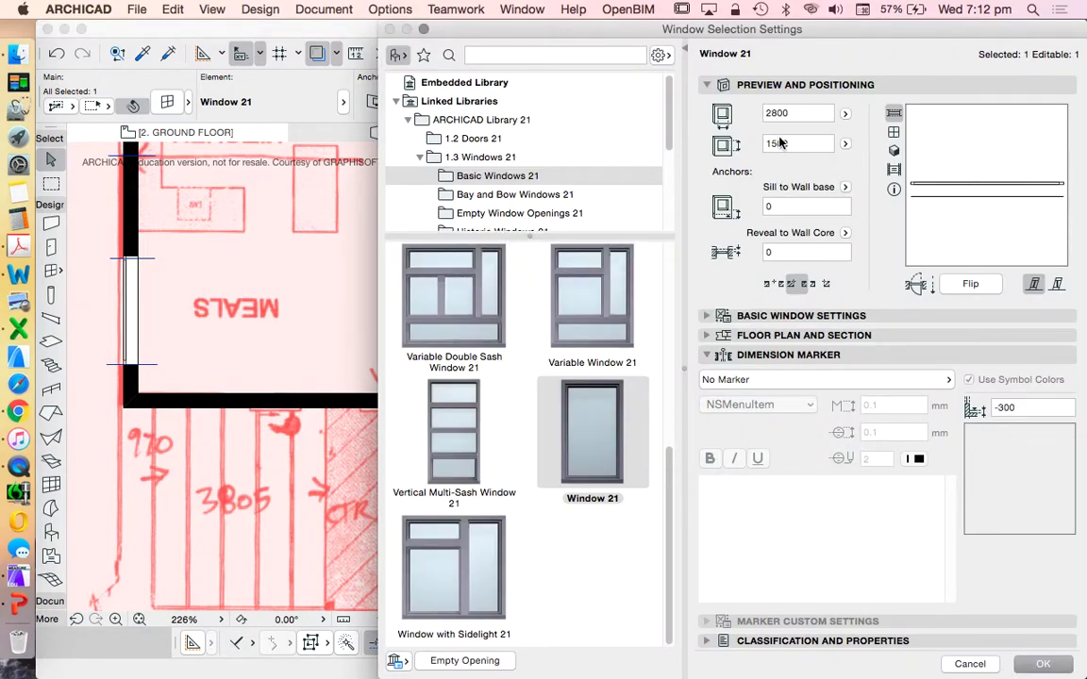
left_click(892, 132)
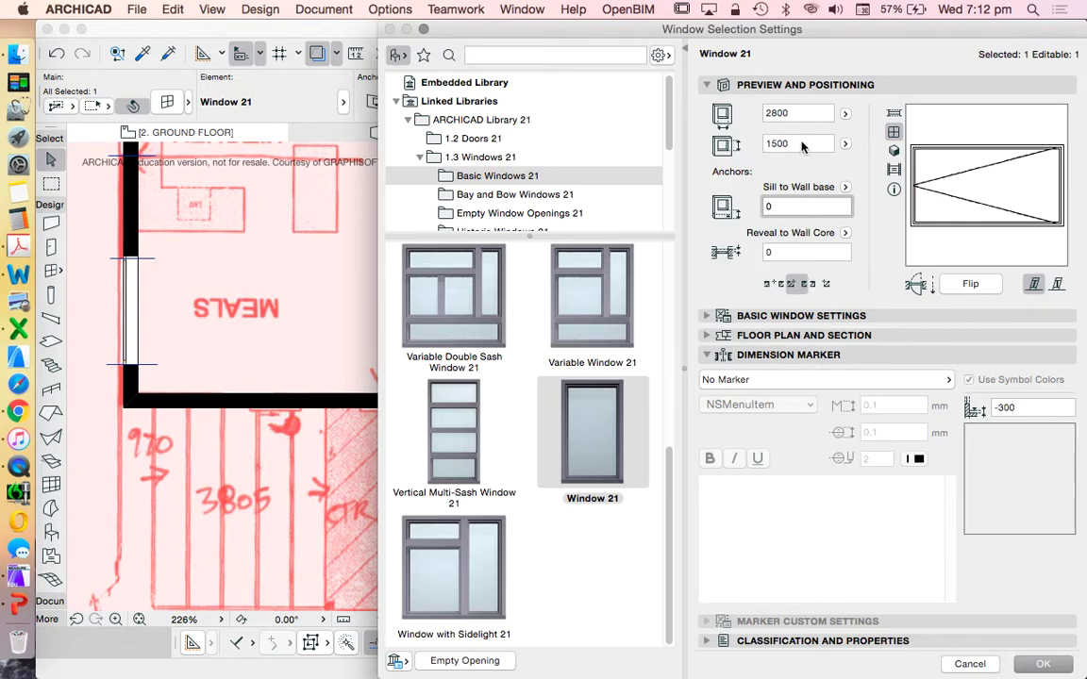
left_click(811, 143)
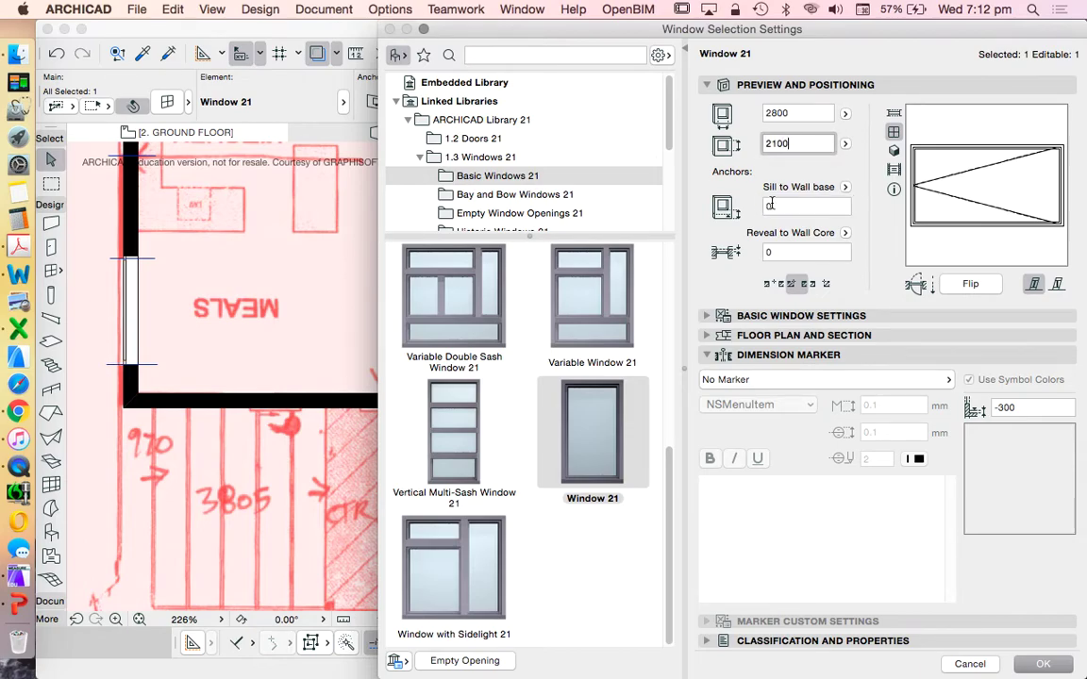
left_click(1042, 664)
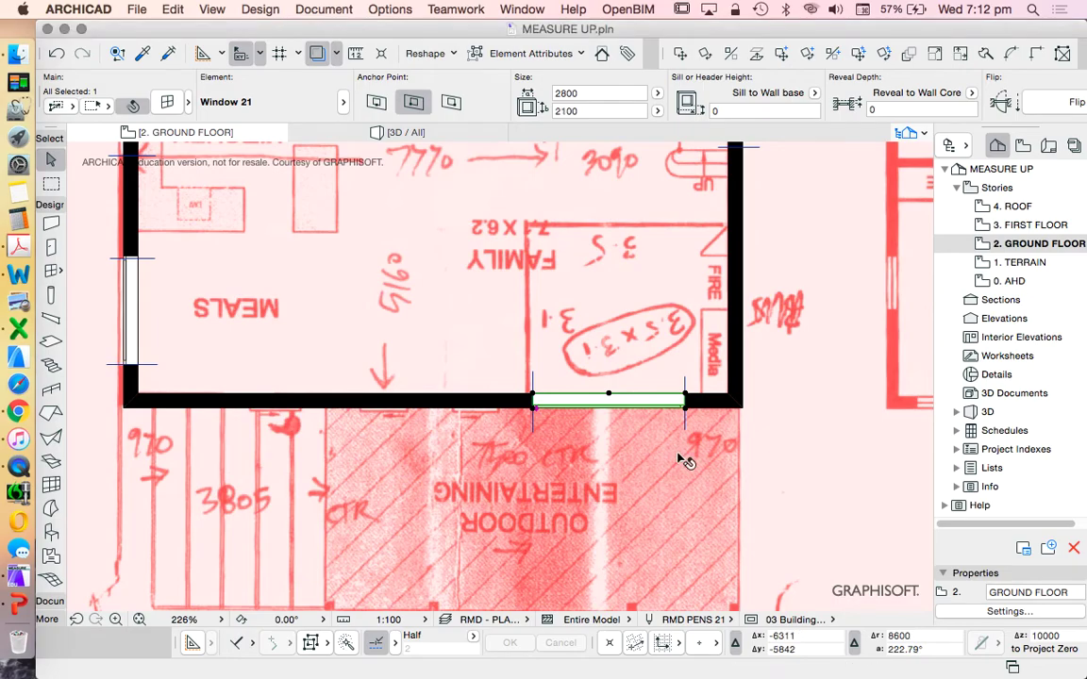
- Give the meals window a sill height of 900 mm and a height of 1200 mm
scroll(684, 461, "down", 5)
scroll(518, 417, "up", 4)
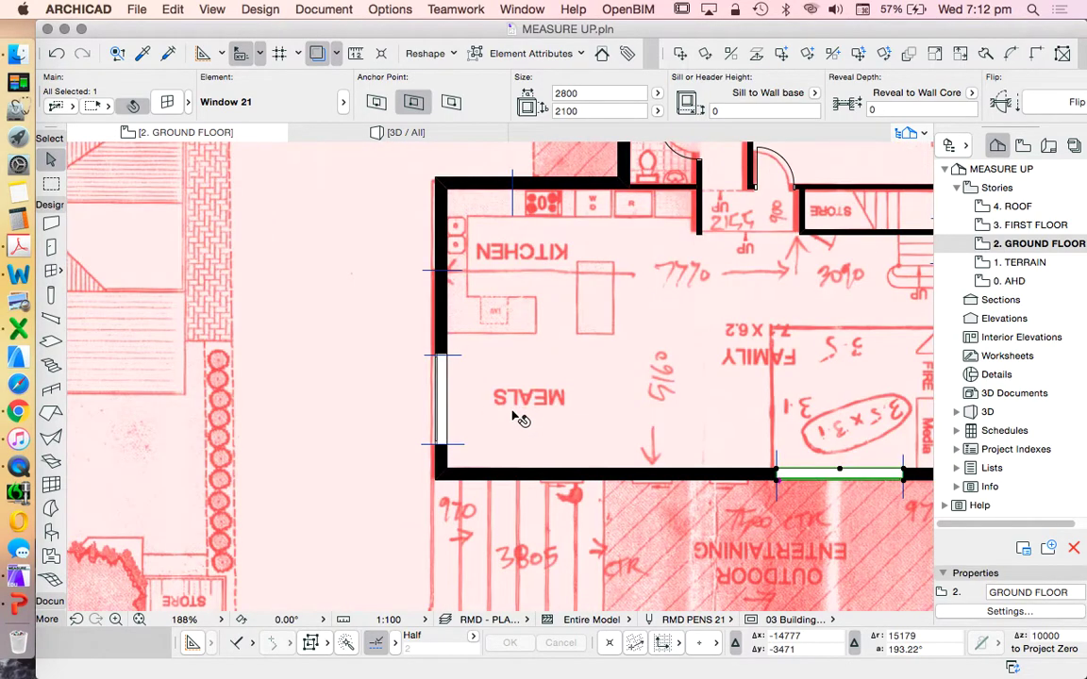
left_click(440, 387)
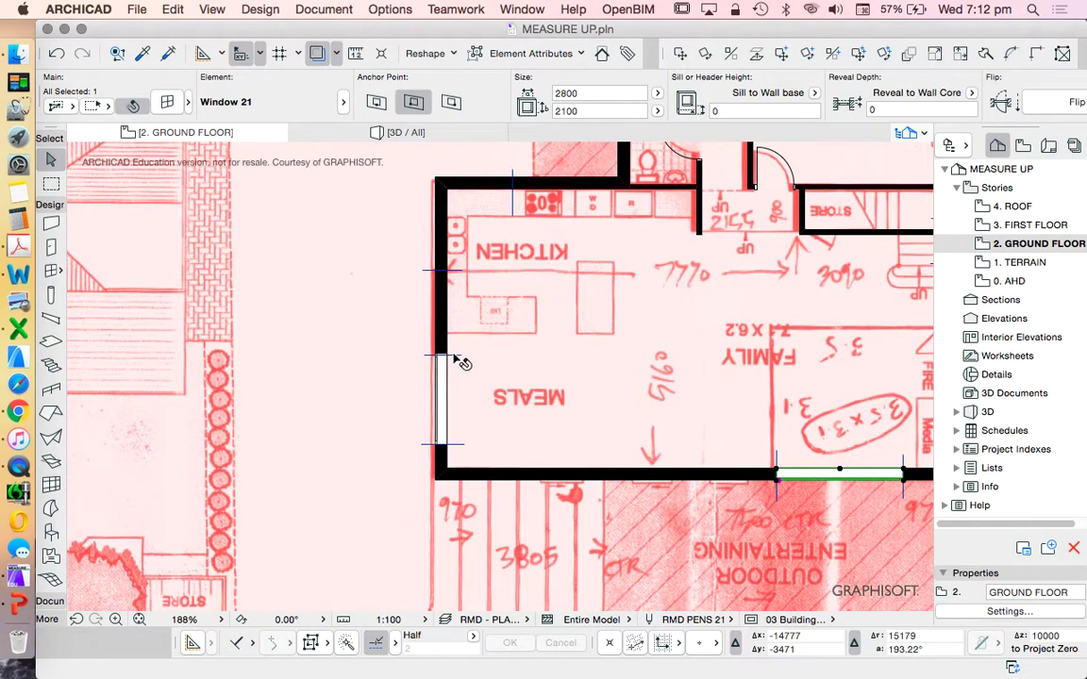
left_click(168, 99)
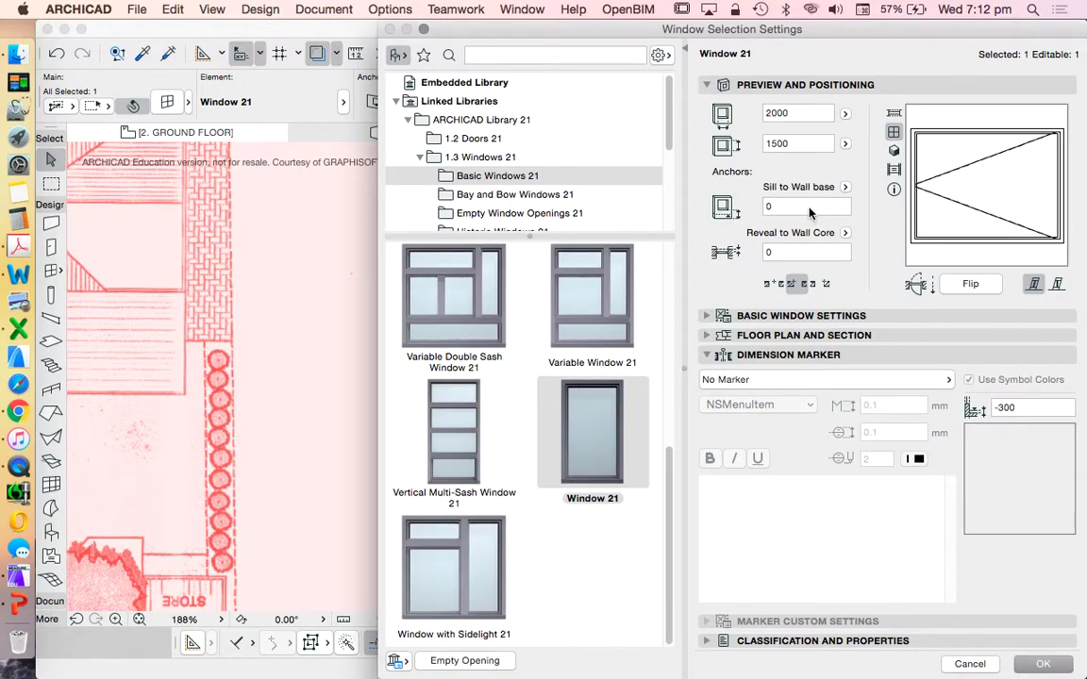
left_click(808, 208)
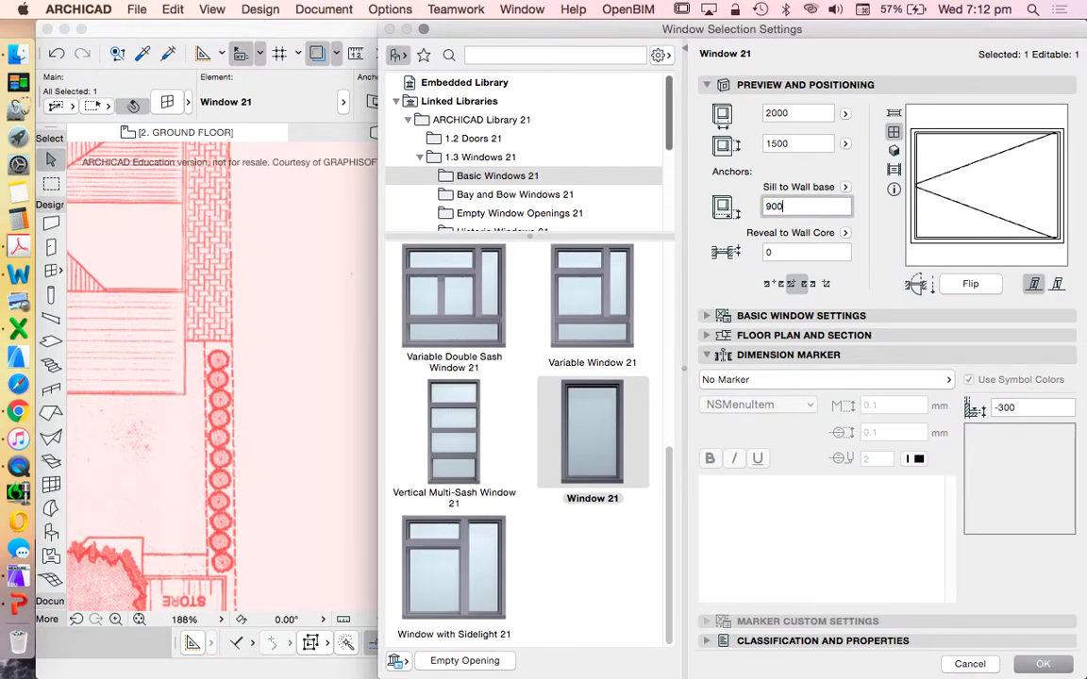
left_click(794, 144)
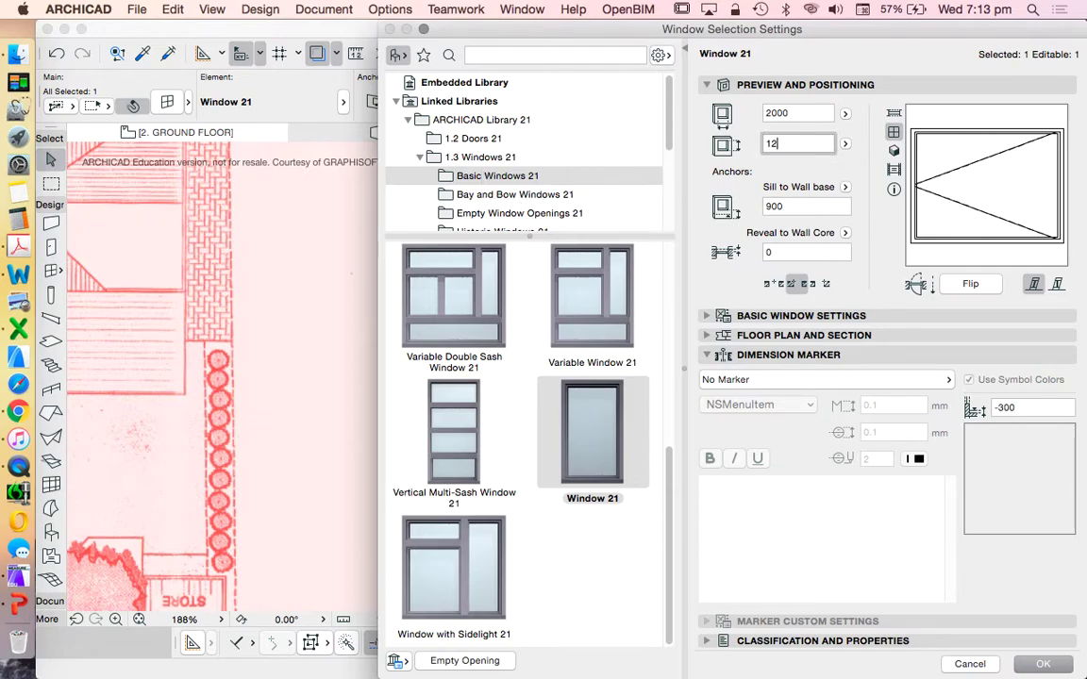
key("Return")
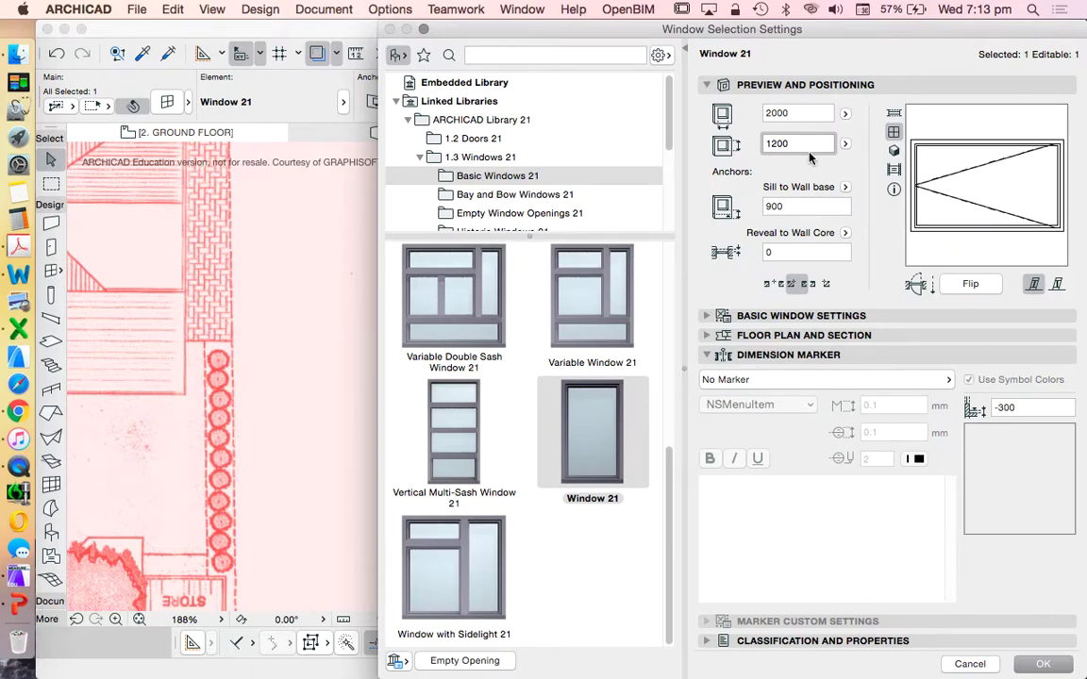
left_click(1042, 663)
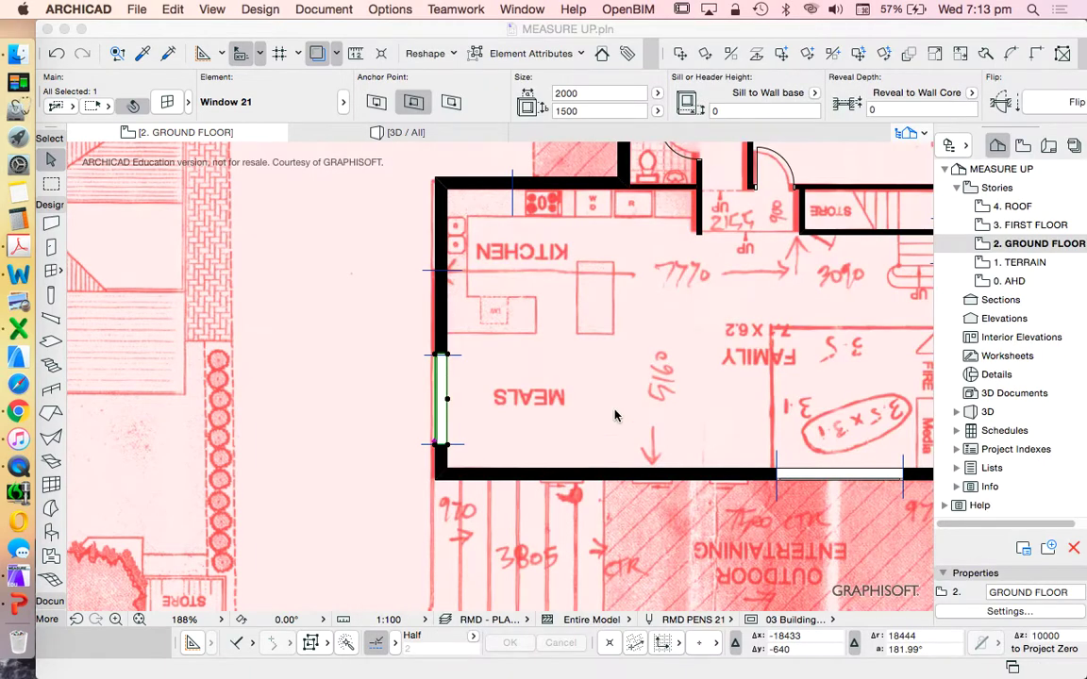
- Pick up the meals window's settings and place a 2000 × 1200 mm window in the outer wall beside the stairs
scroll(752, 477, "down", 3)
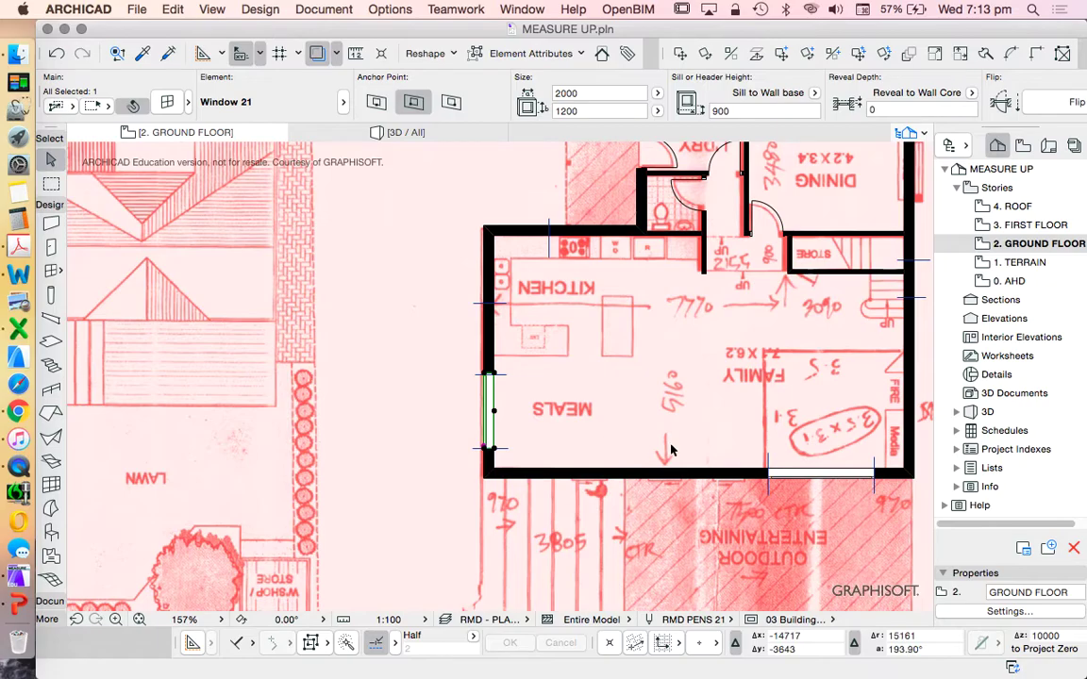
left_click(876, 484)
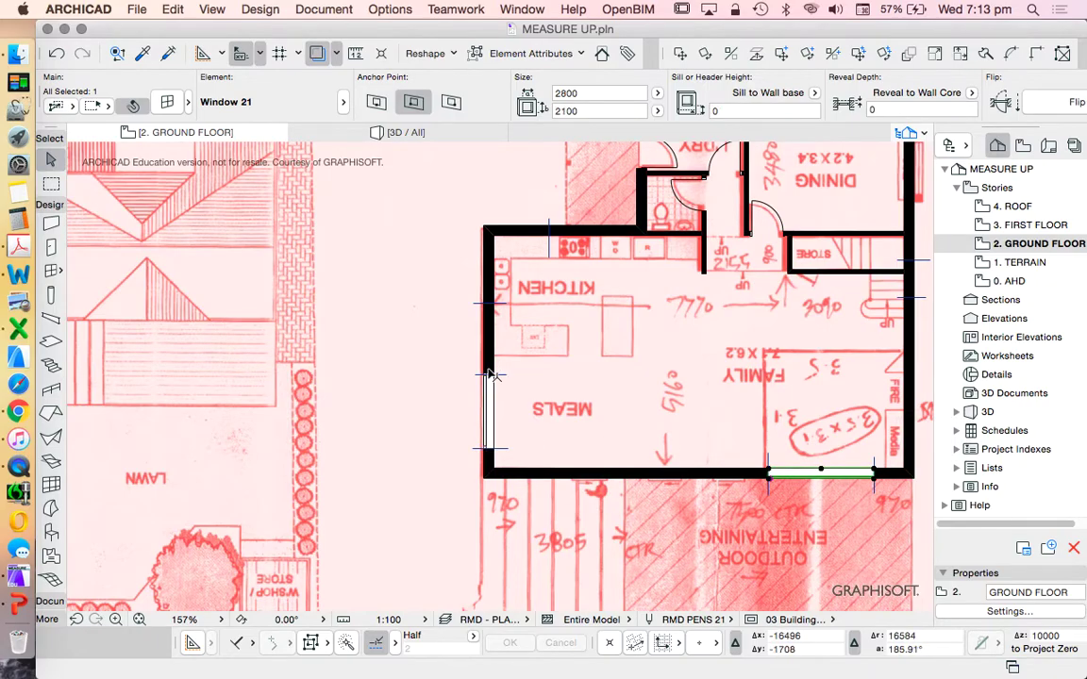
scroll(432, 371, "down", 2)
scroll(663, 406, "up", 3)
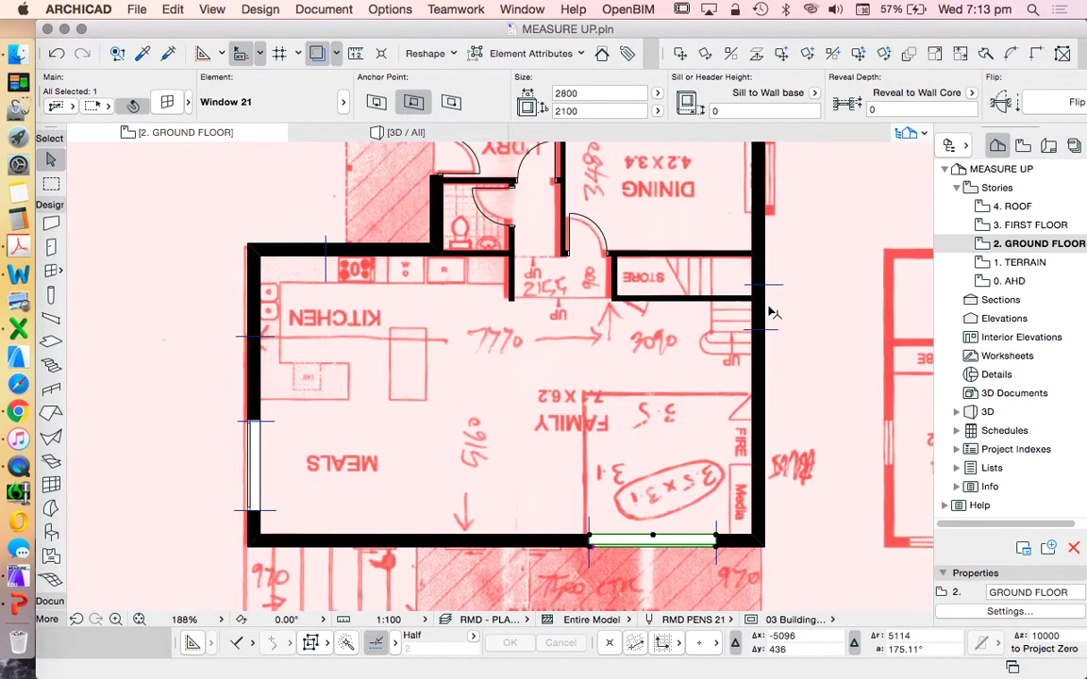
scroll(554, 420, "down", 2)
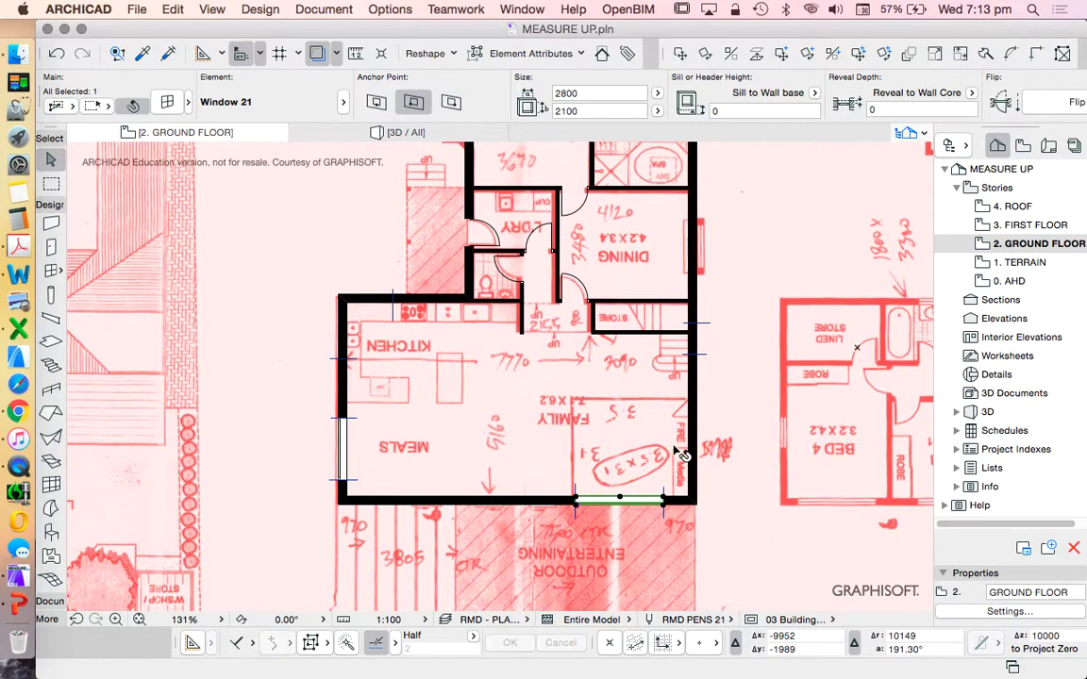
key("Escape")
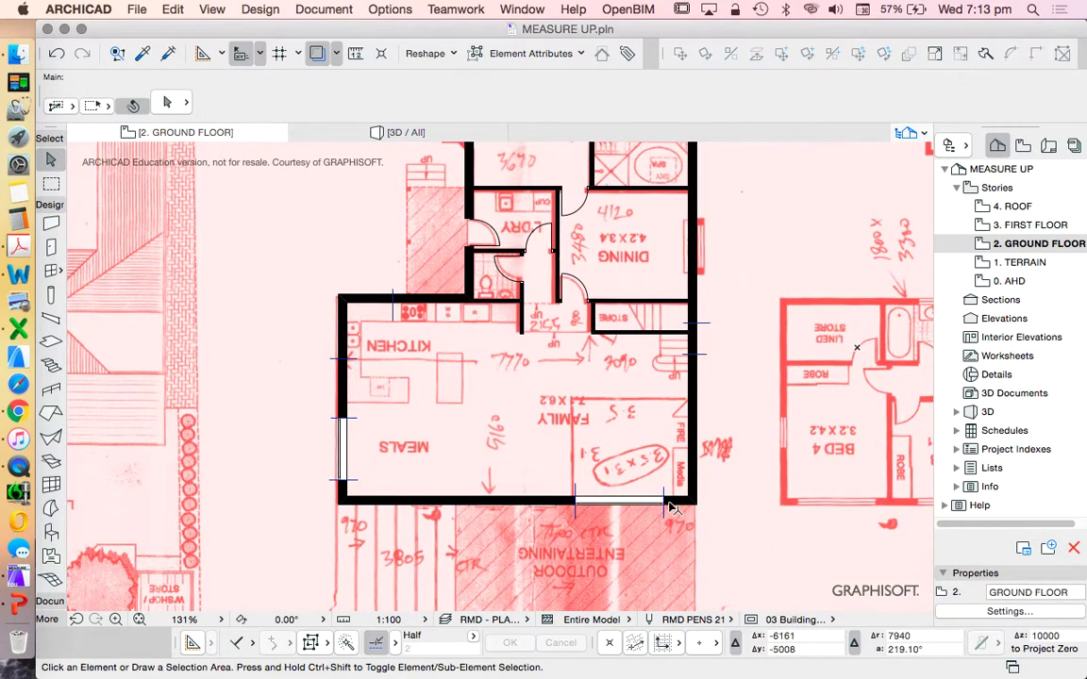
left_click(341, 422, "alt")
scroll(673, 335, "up", 4)
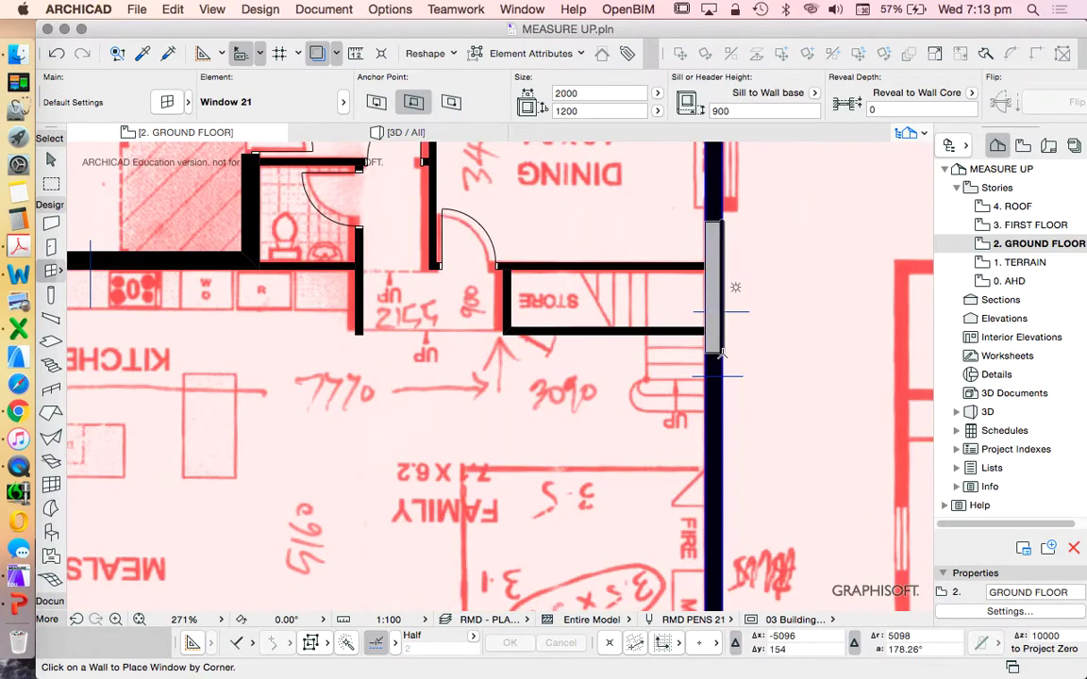
left_click(720, 422)
left_click(800, 420)
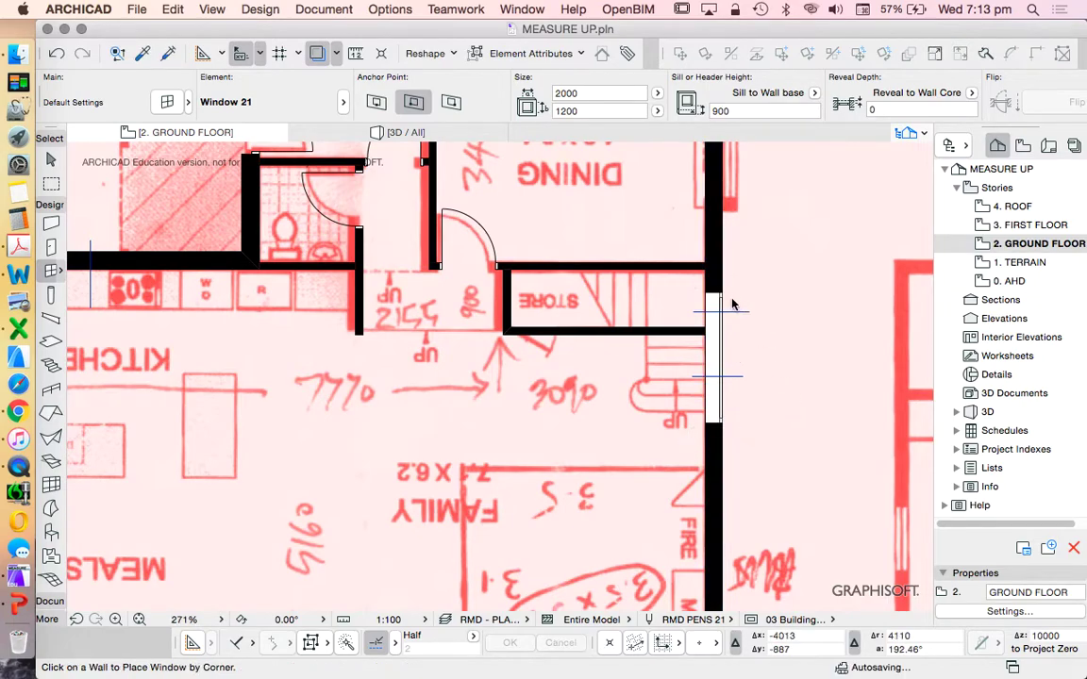
- Stretch both ends of the stair window to the marker lines and set its width to 1000 mm
left_click(733, 303, "shift")
left_click(722, 295)
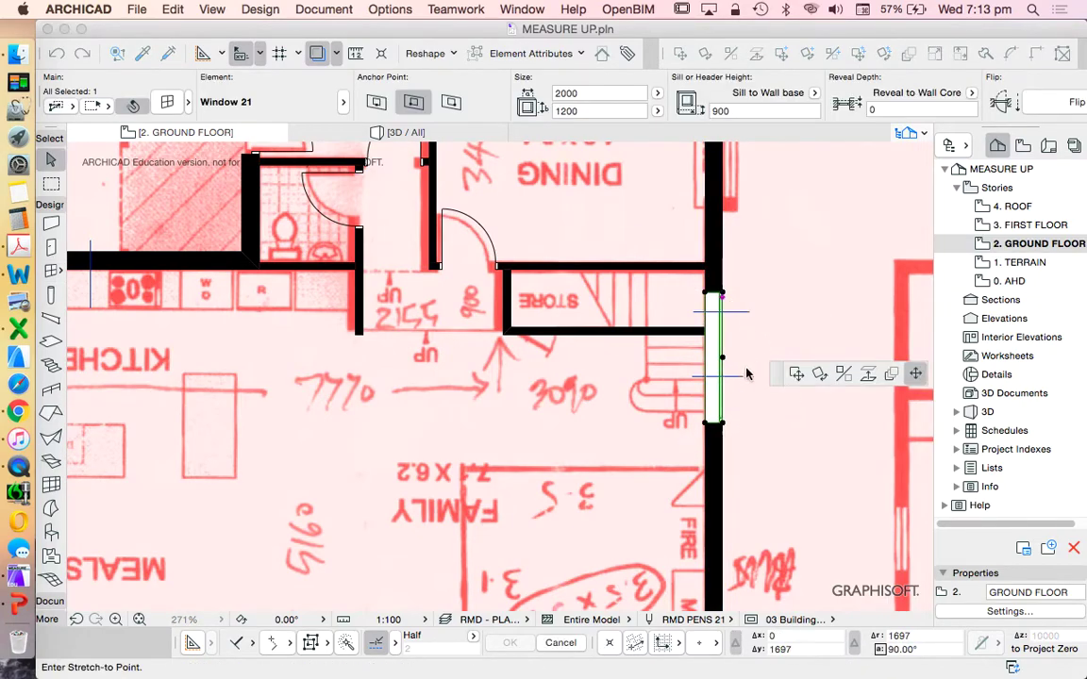
left_click(722, 312)
left_click(721, 312)
left_click(738, 376)
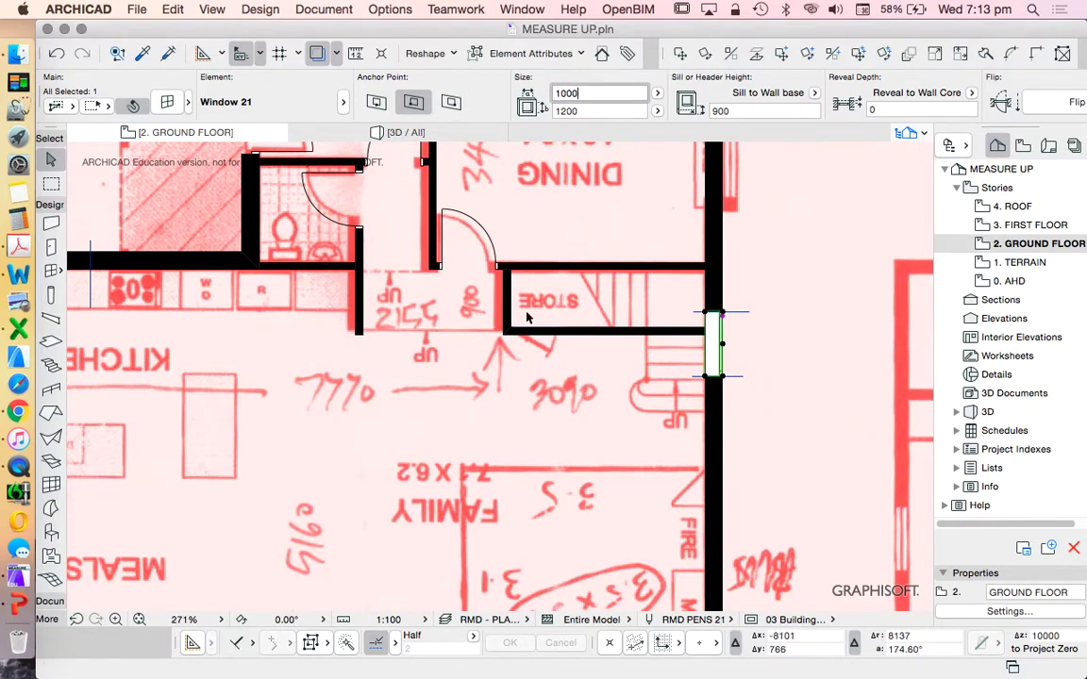
- Select the stair, outdoor entertaining and meals windows together and open their shared selection settings
scroll(472, 279, "down", 5)
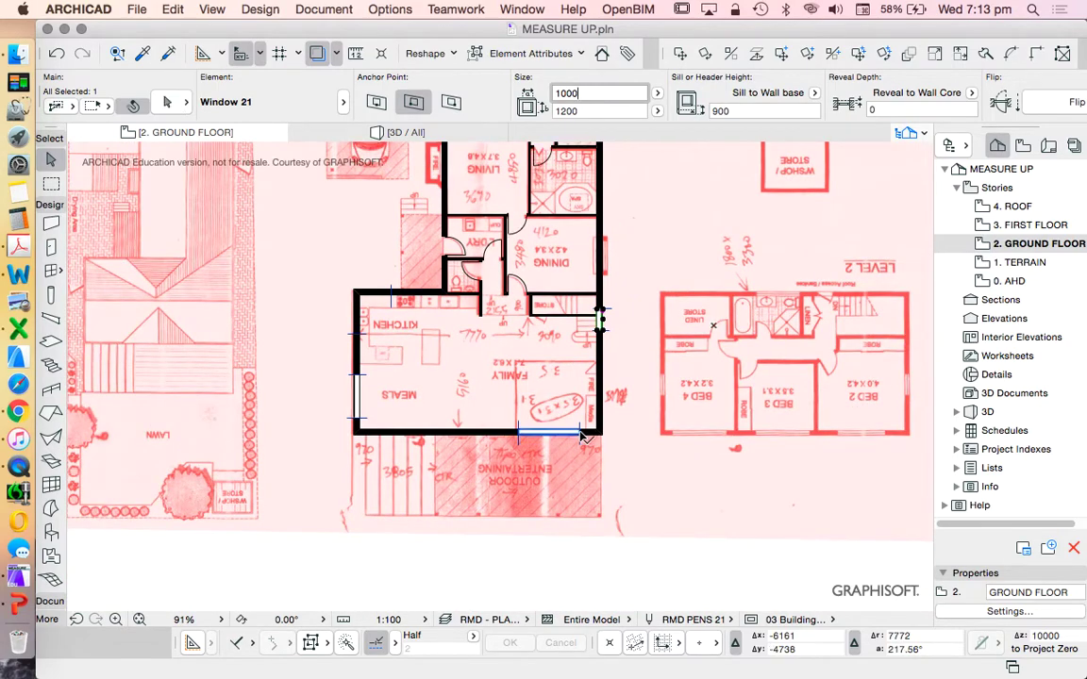
left_click(362, 373, "shift")
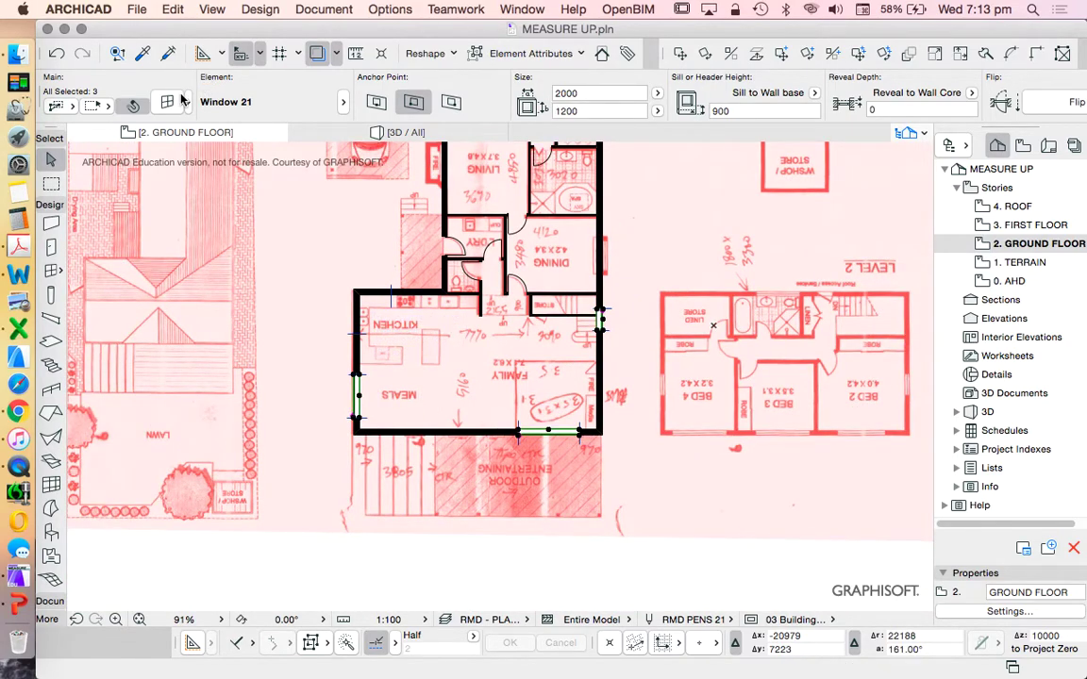
left_click(359, 292, "shift")
key("super+t")
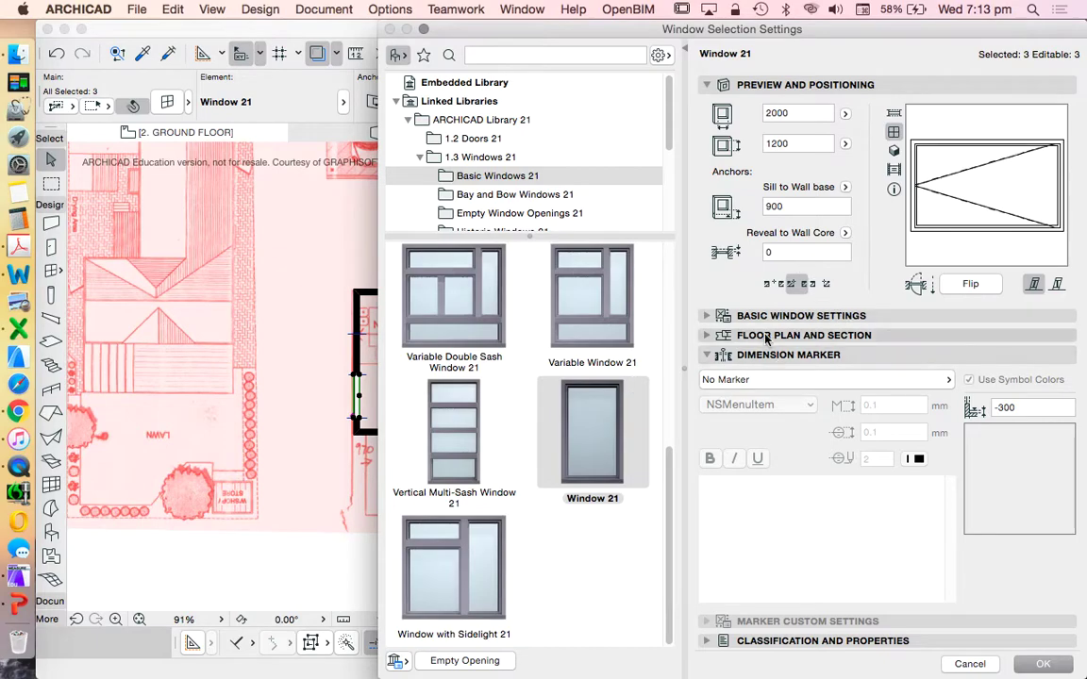
left_click_drag(752, 38, 597, 26)
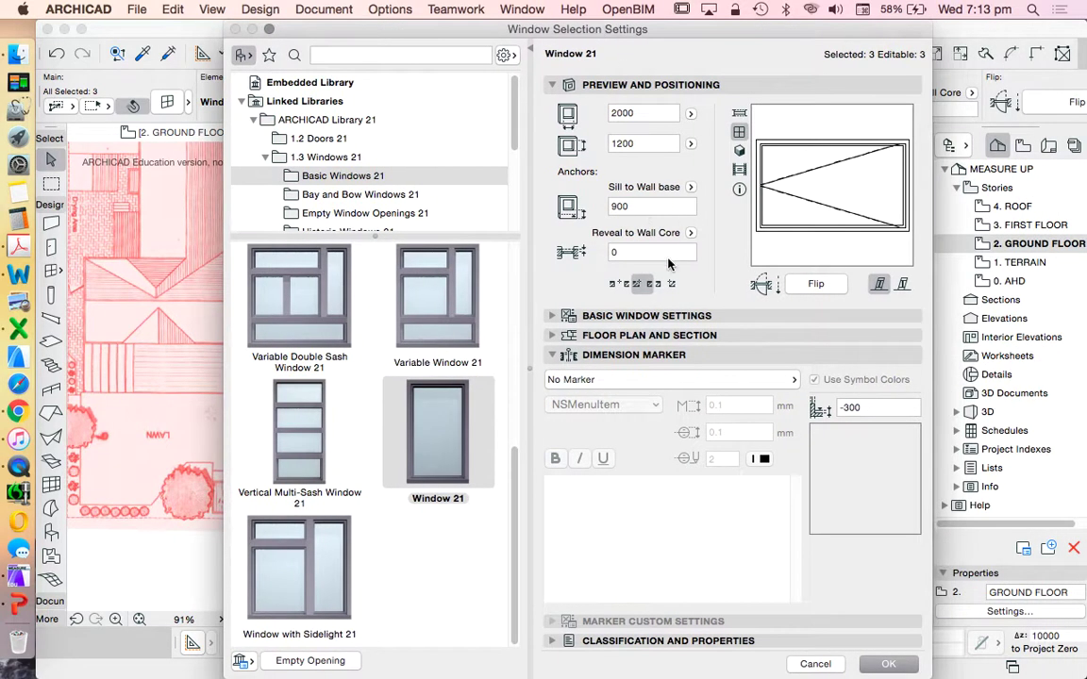
- Open the model attributes of the frame and sash in the selected windows' basic window settings
left_click(634, 355)
left_click(638, 316)
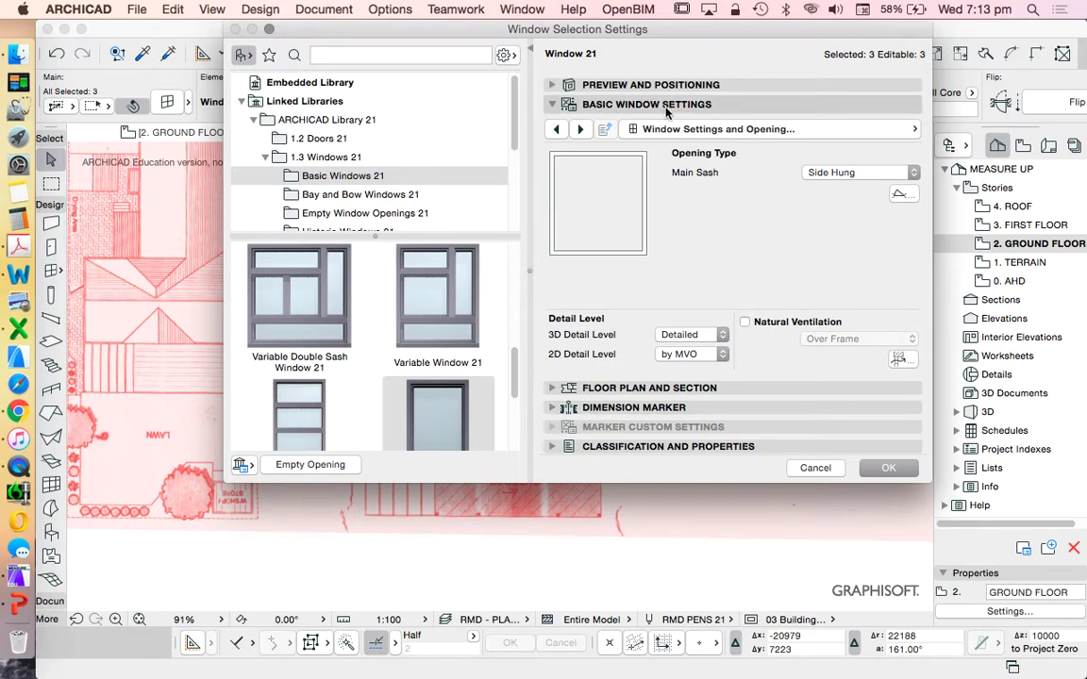
left_click(738, 129)
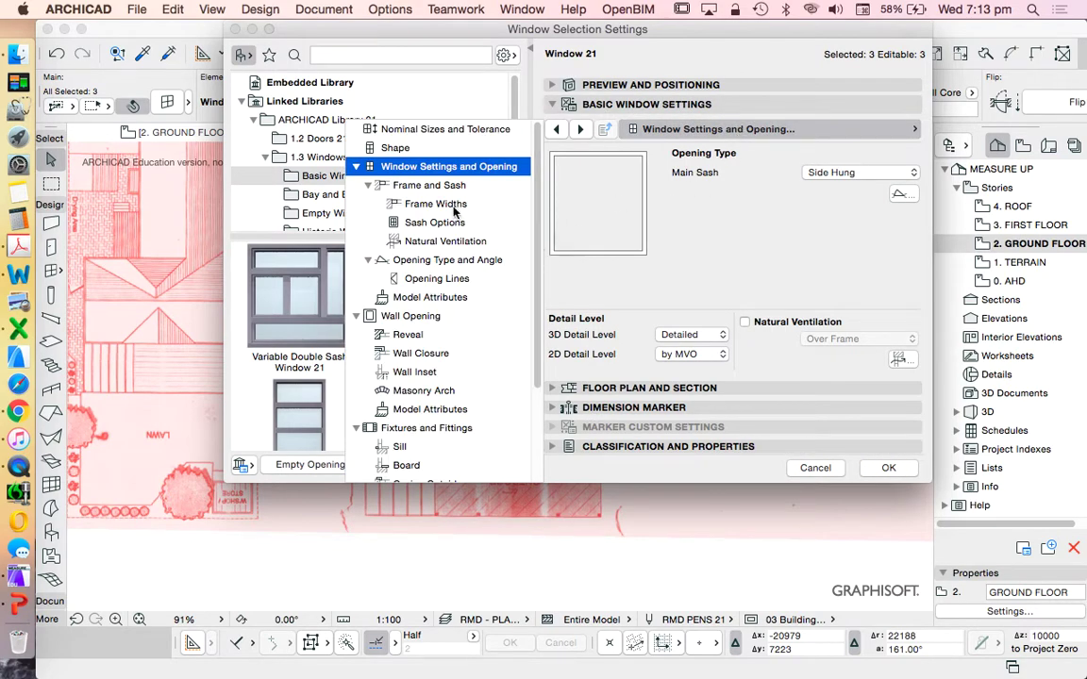
scroll(417, 236, "down", 4)
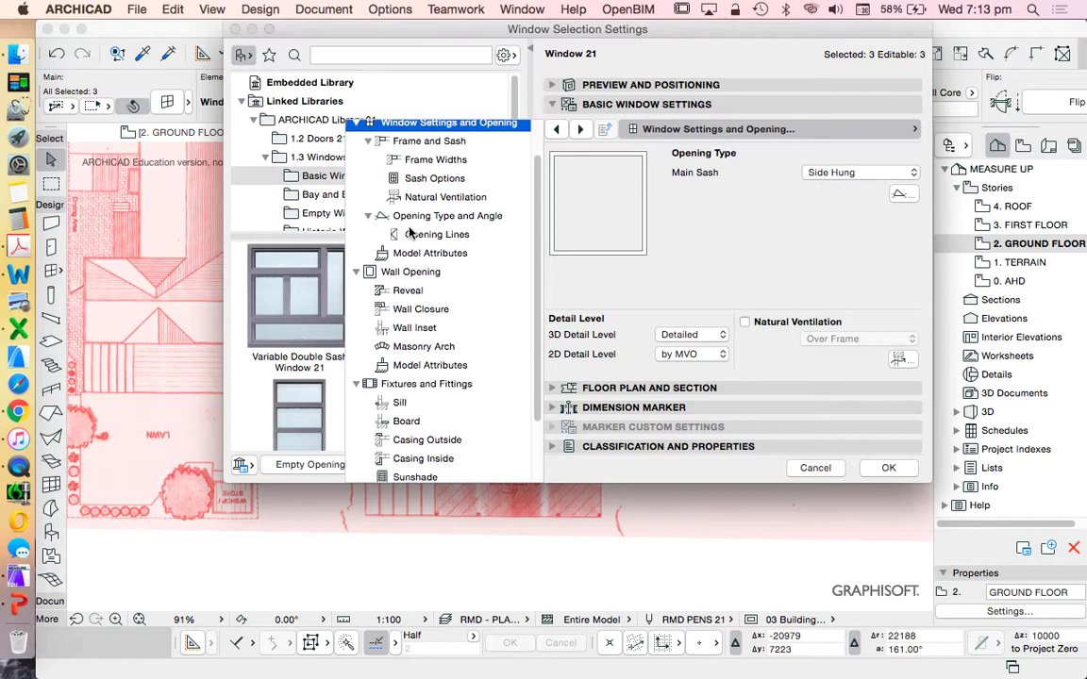
scroll(431, 283, "down", 2)
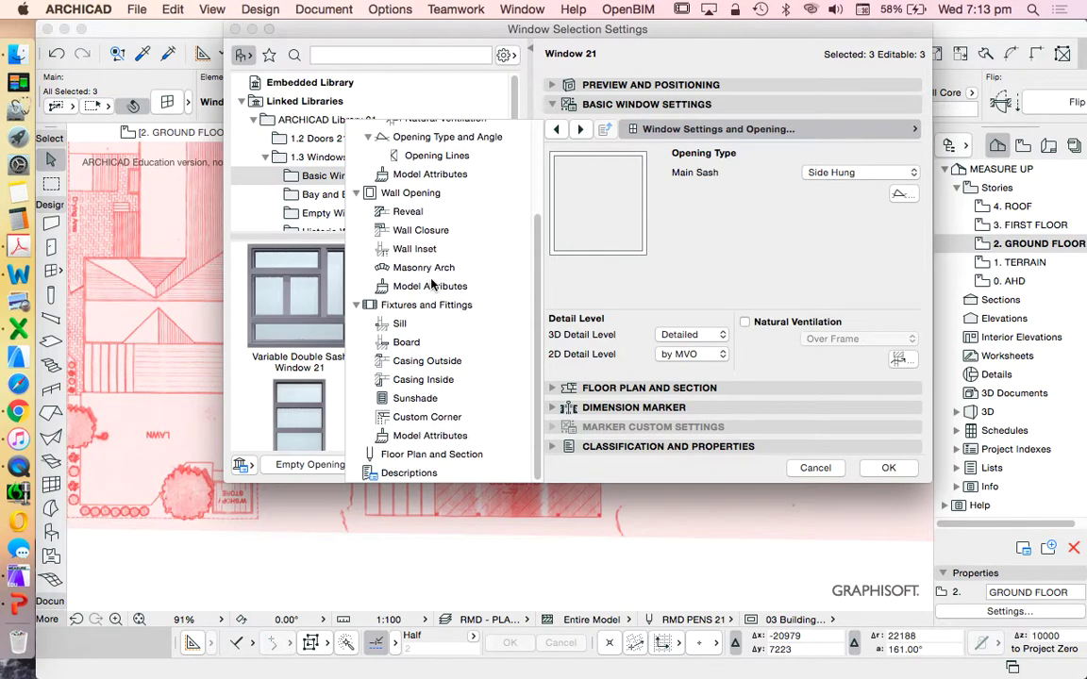
left_click(415, 439)
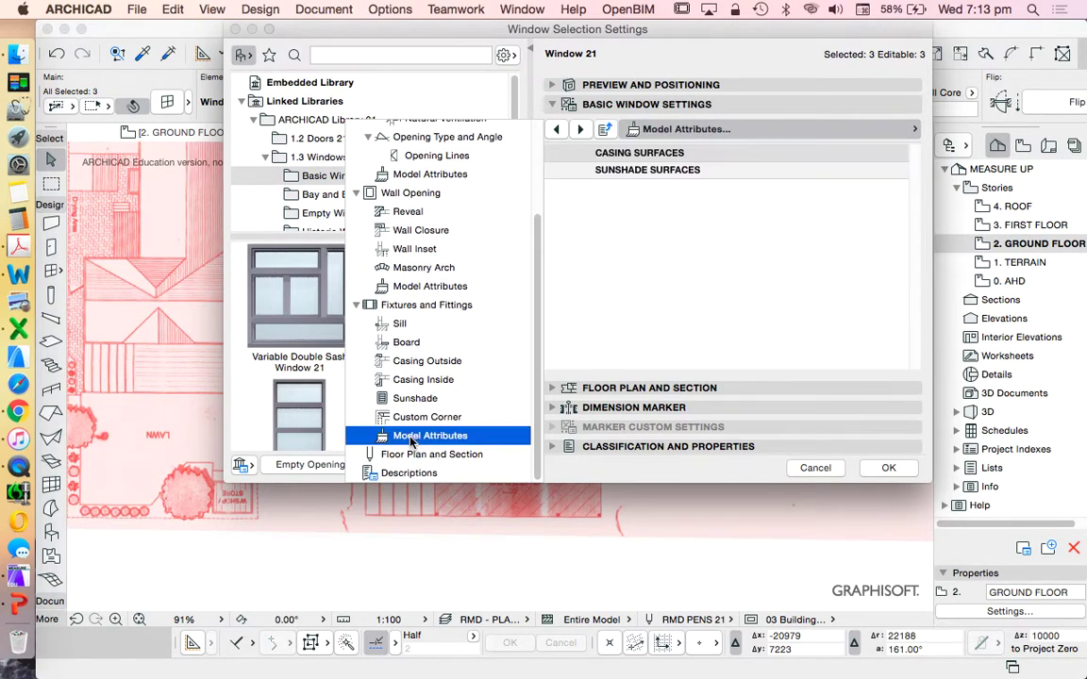
scroll(436, 387, "up", 1)
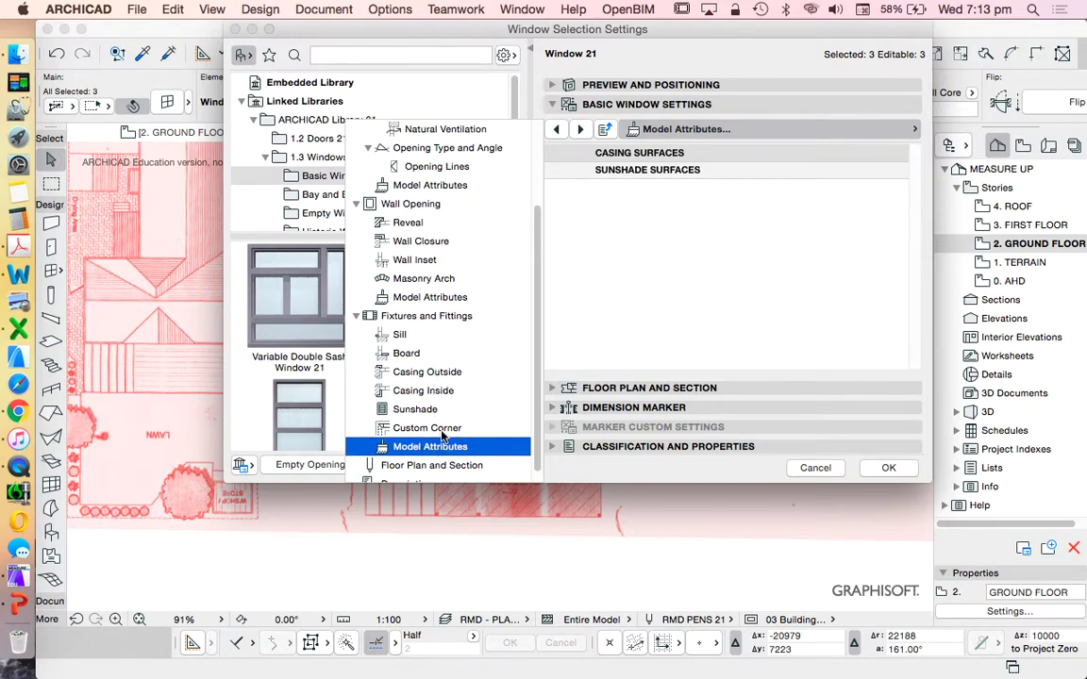
scroll(441, 434, "up", 5)
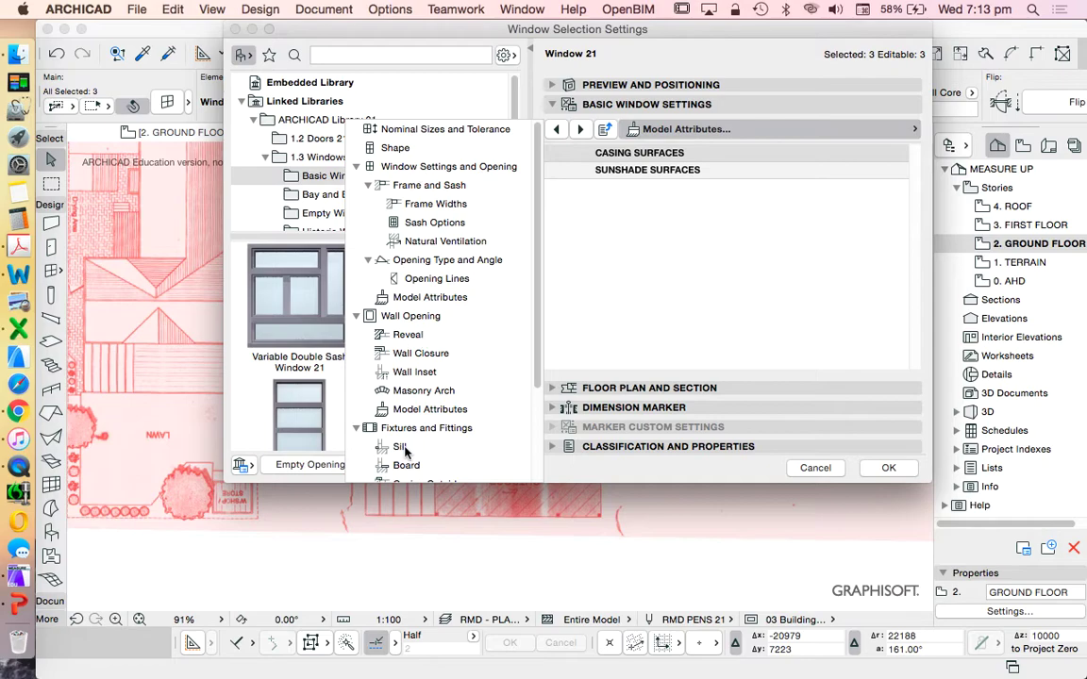
scroll(429, 271, "down", 5)
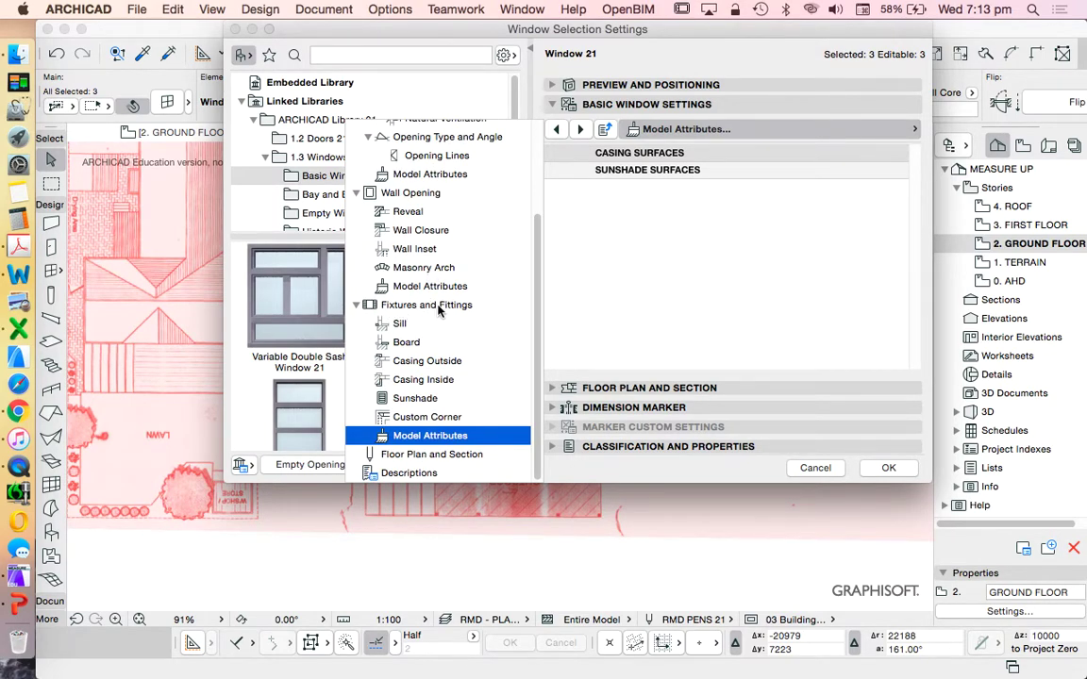
scroll(437, 283, "up", 2)
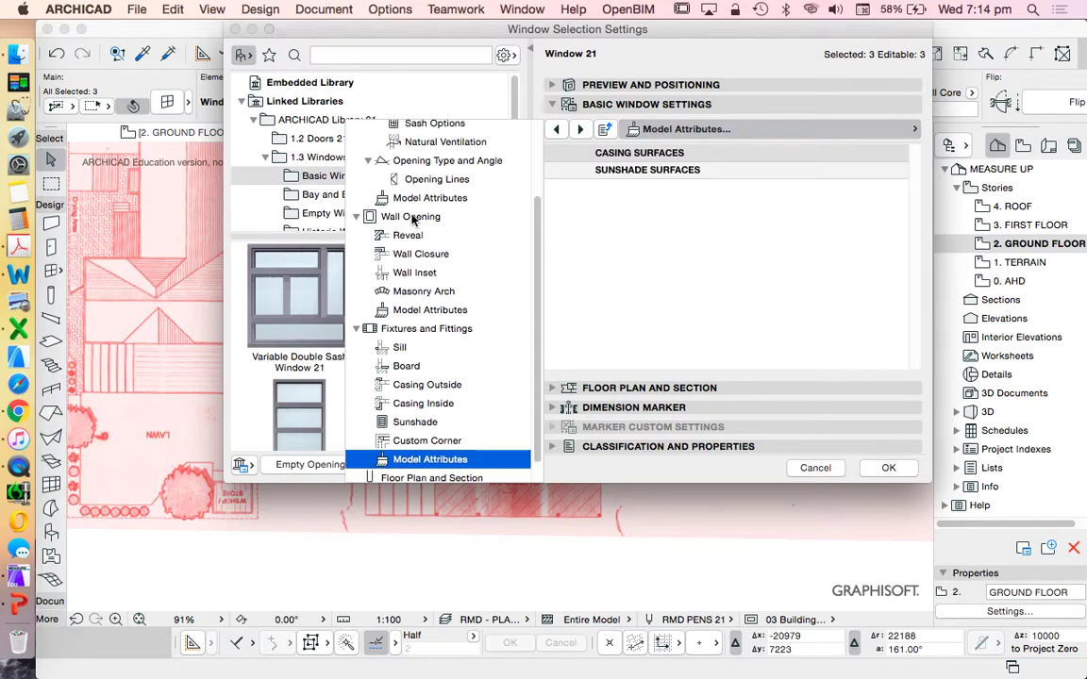
scroll(424, 236, "up", 5)
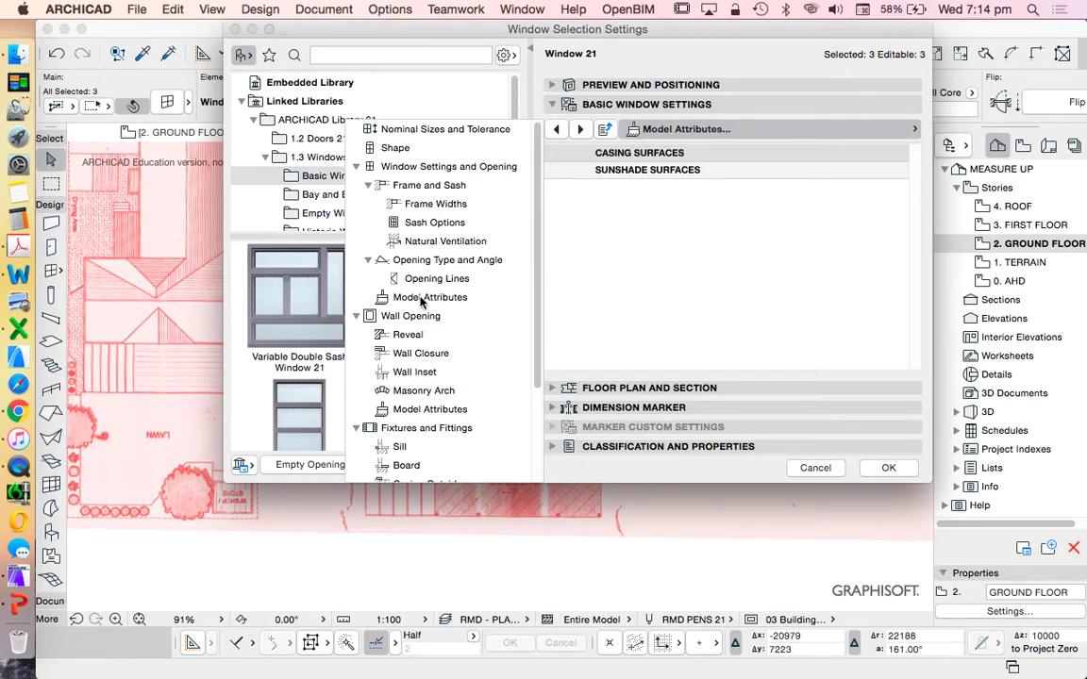
left_click(429, 298)
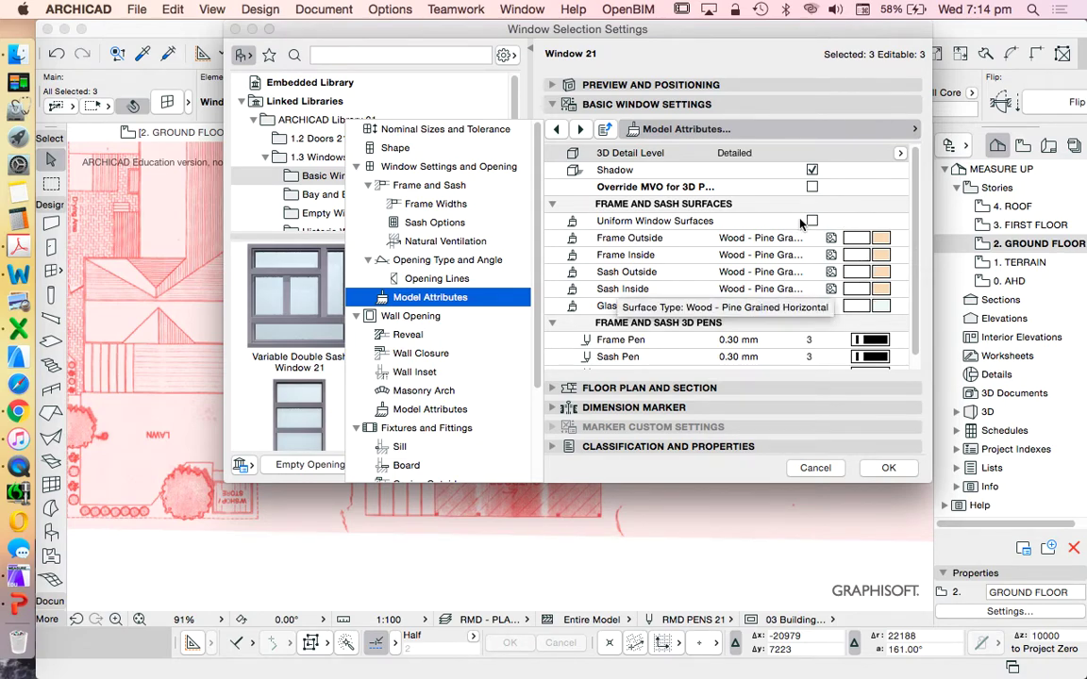
- Turn on uniform window surfaces and set the frame surface to RMD DOOR & WINDOW FRAME
left_click(814, 221)
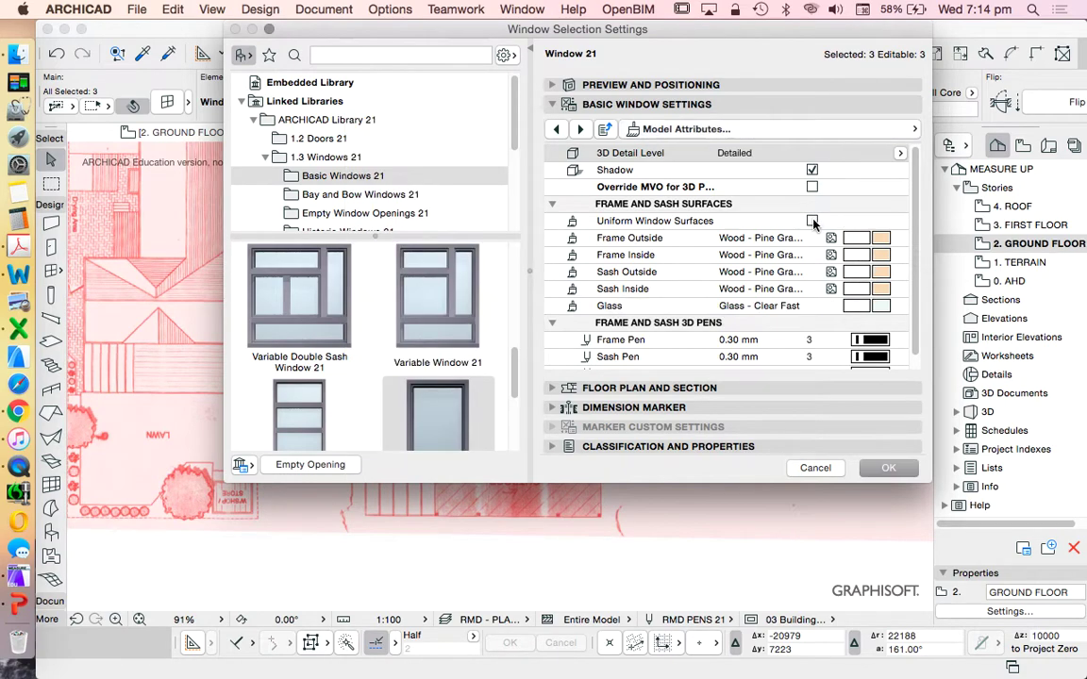
left_click(812, 221)
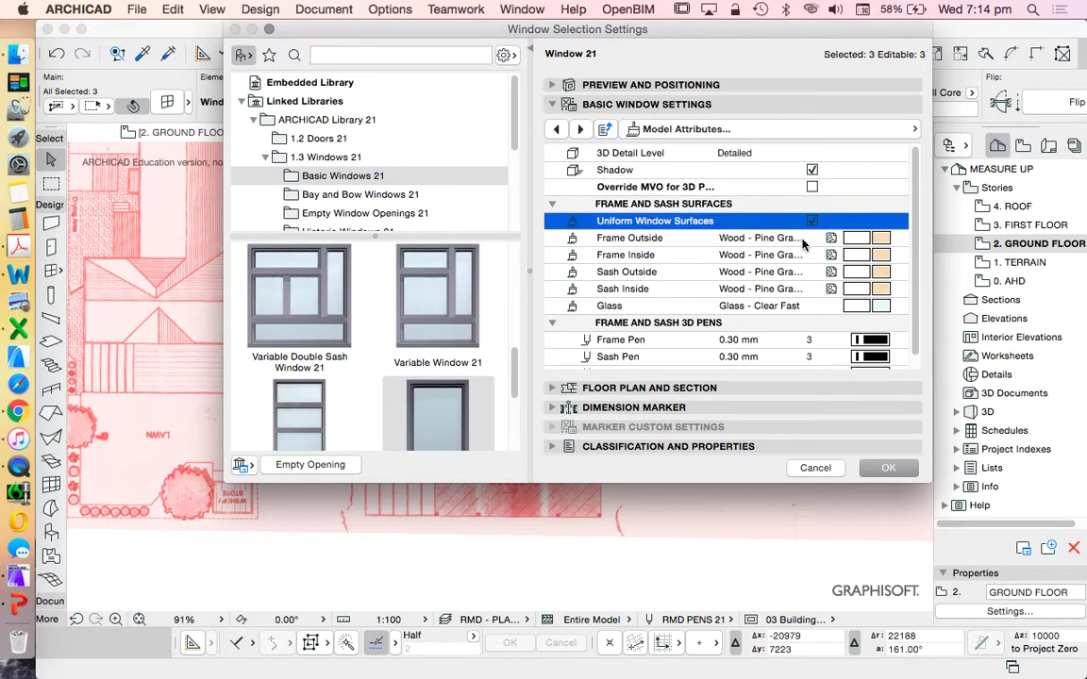
left_click(861, 260)
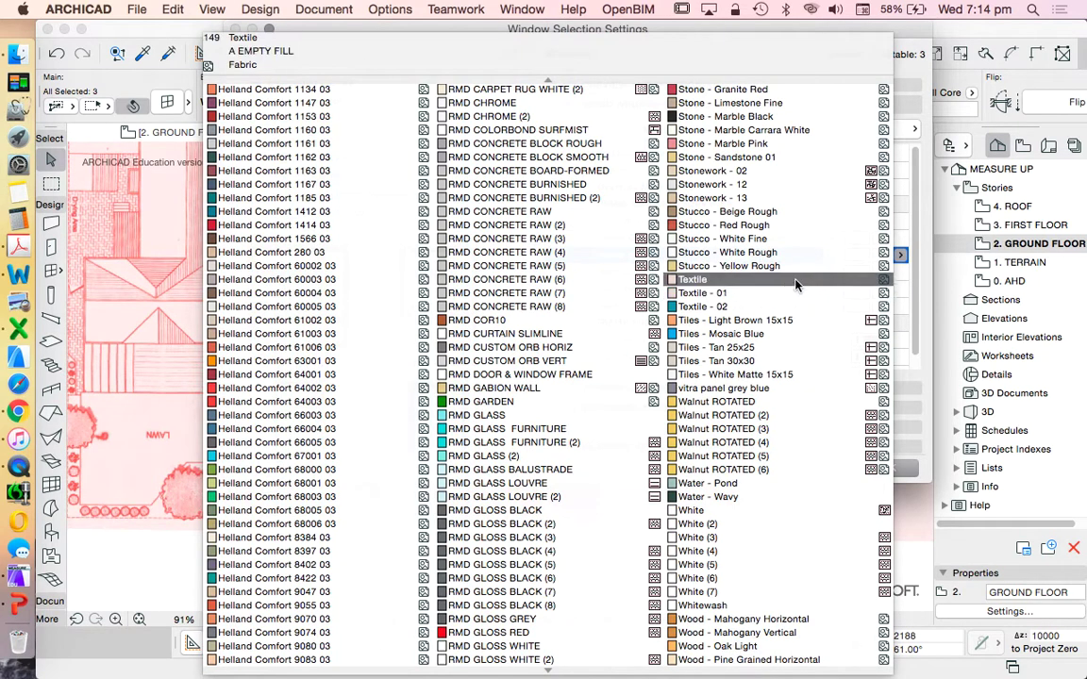
scroll(751, 269, "down", 2)
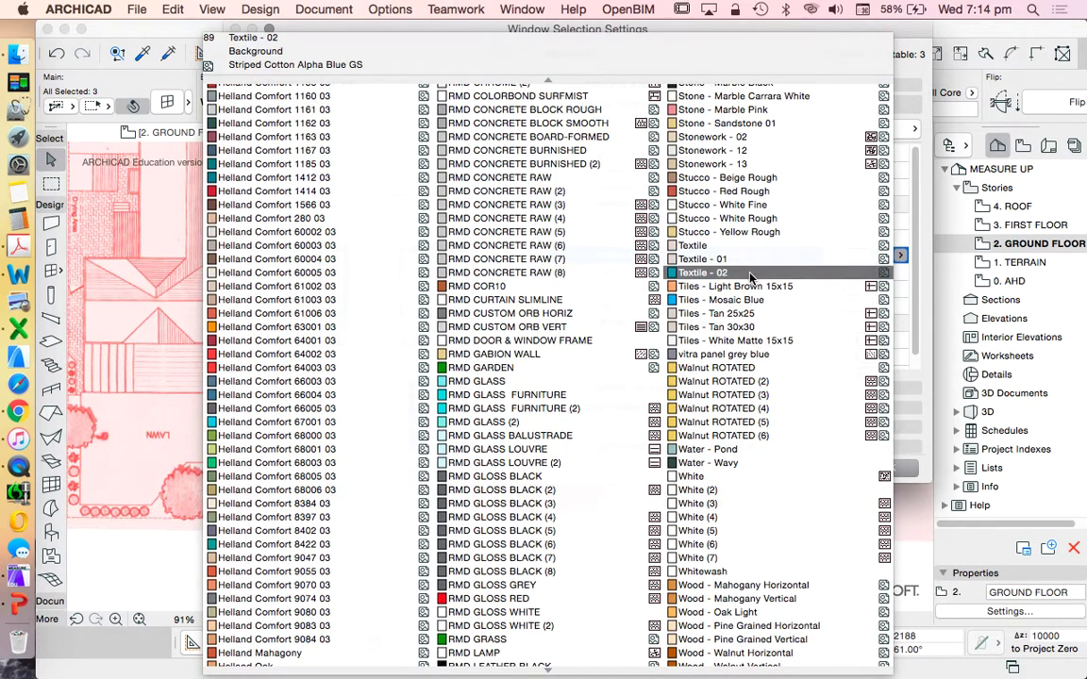
left_click(562, 348)
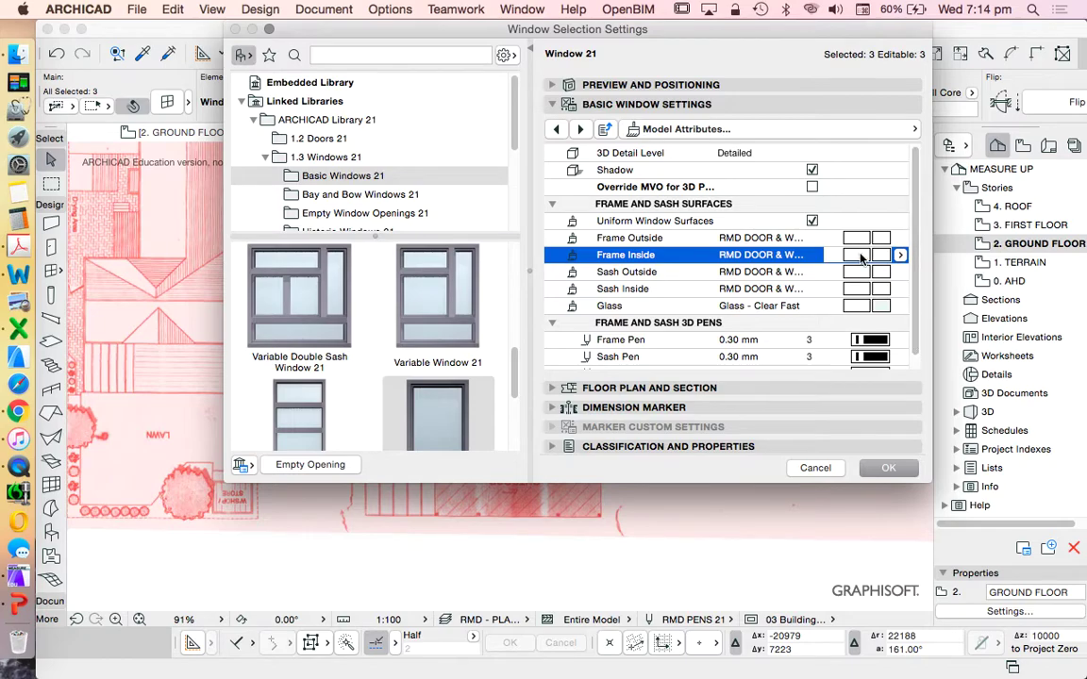
- Set the frame, sash and glass 3D pens of the selected windows to pen 1 (0.10 mm)
scroll(866, 256, "down", 1)
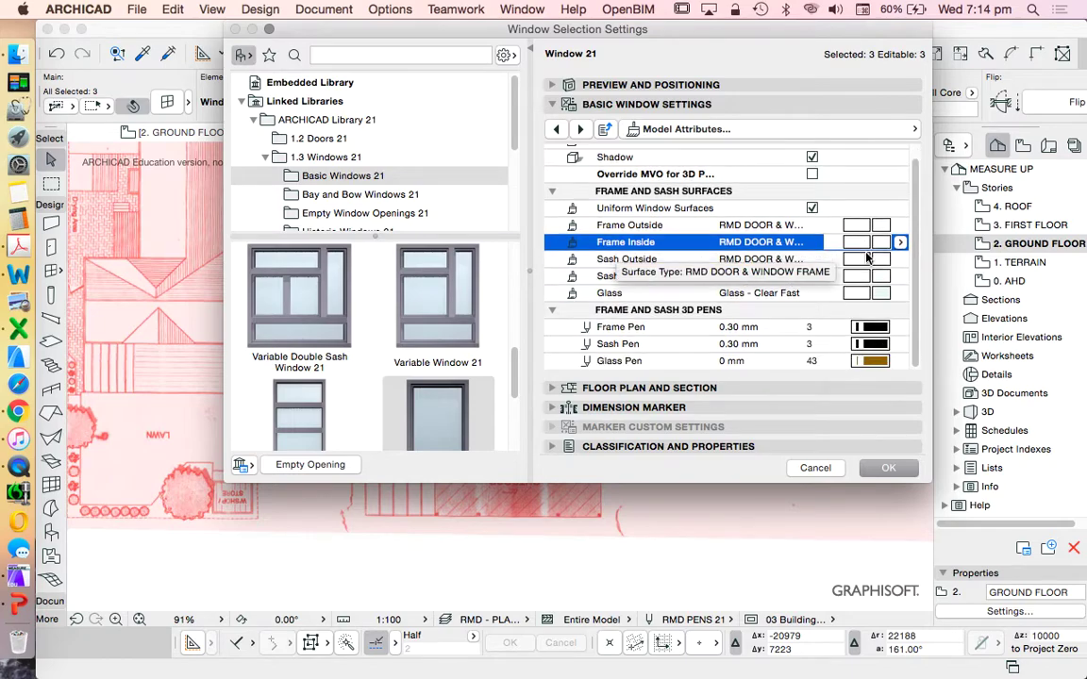
left_click(876, 327)
left_click(803, 357)
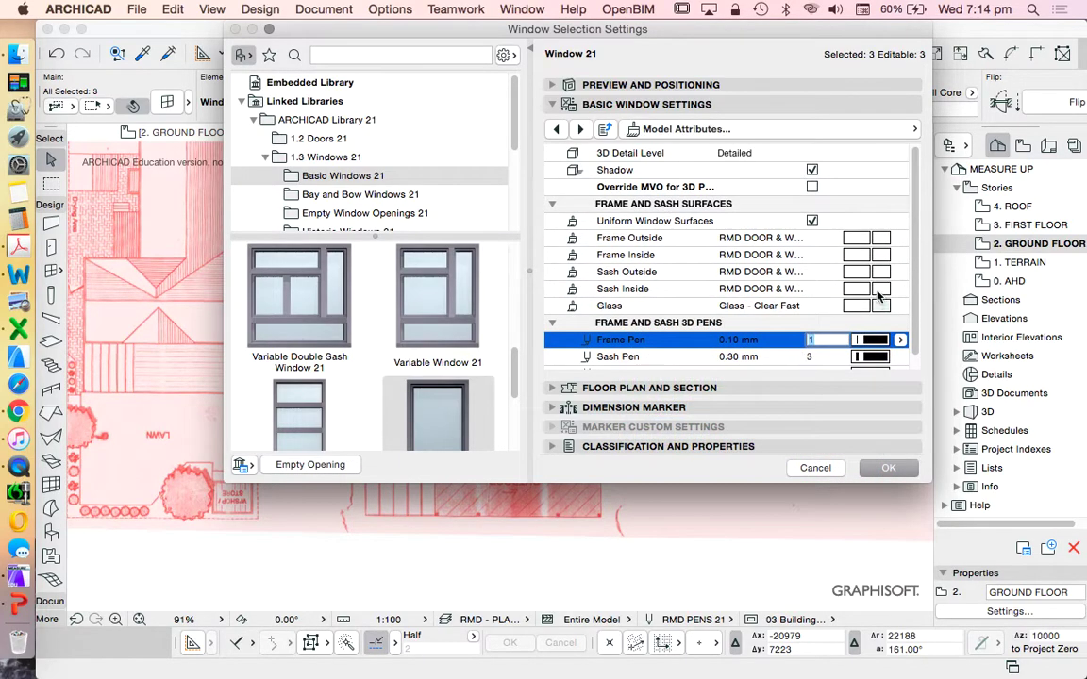
scroll(882, 302, "down", 1)
left_click(868, 347)
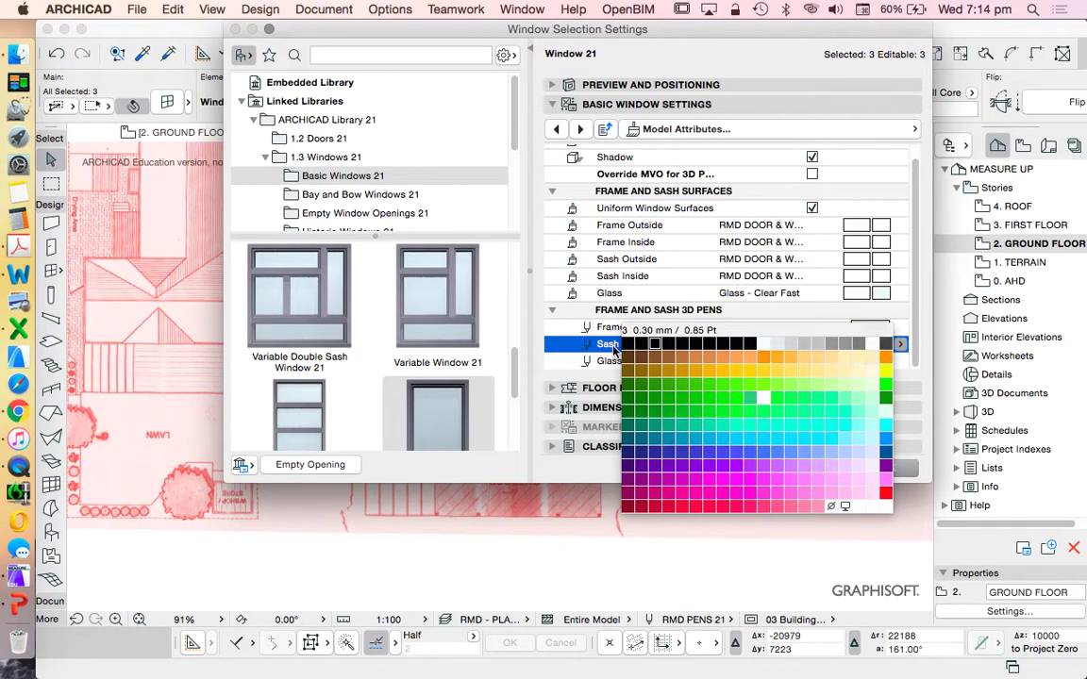
left_click(710, 308)
scroll(845, 332, "down", 1)
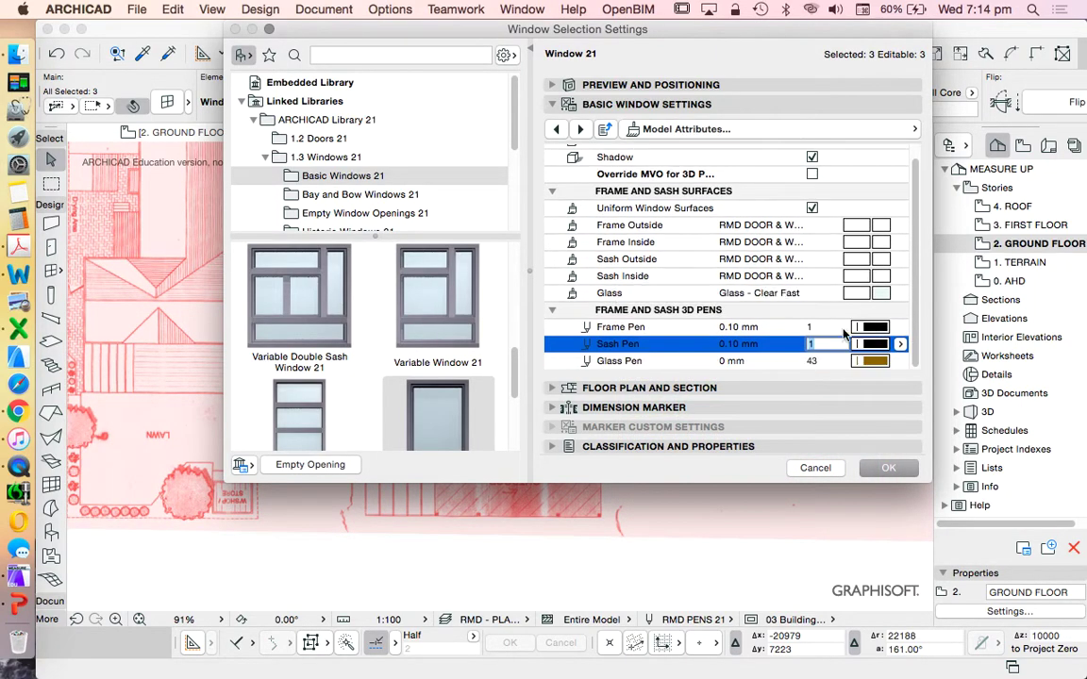
left_click(871, 362)
left_click(624, 363)
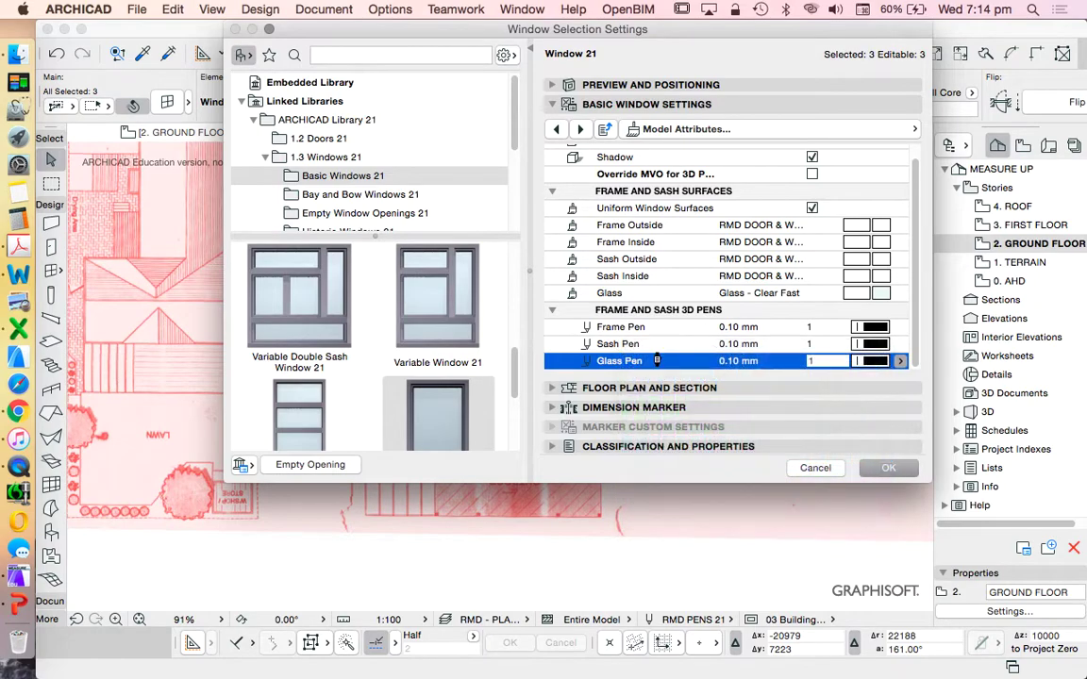
- Set the glass surface to RMD GLASS and apply the settings to the three selected windows
left_click(877, 294)
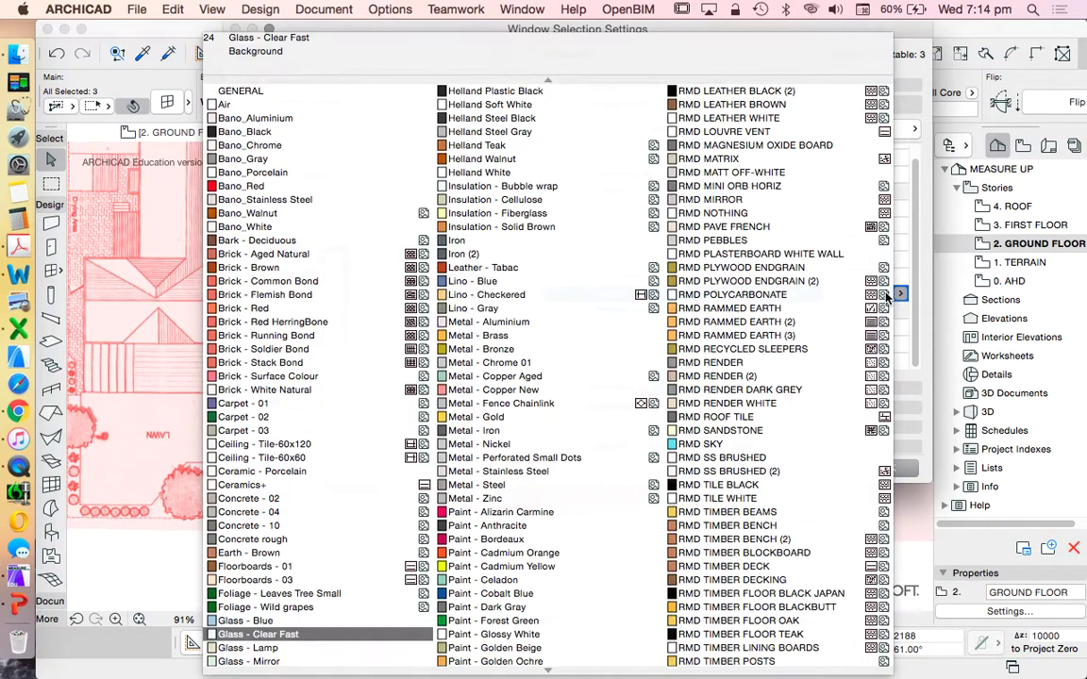
scroll(750, 378, "down", 15)
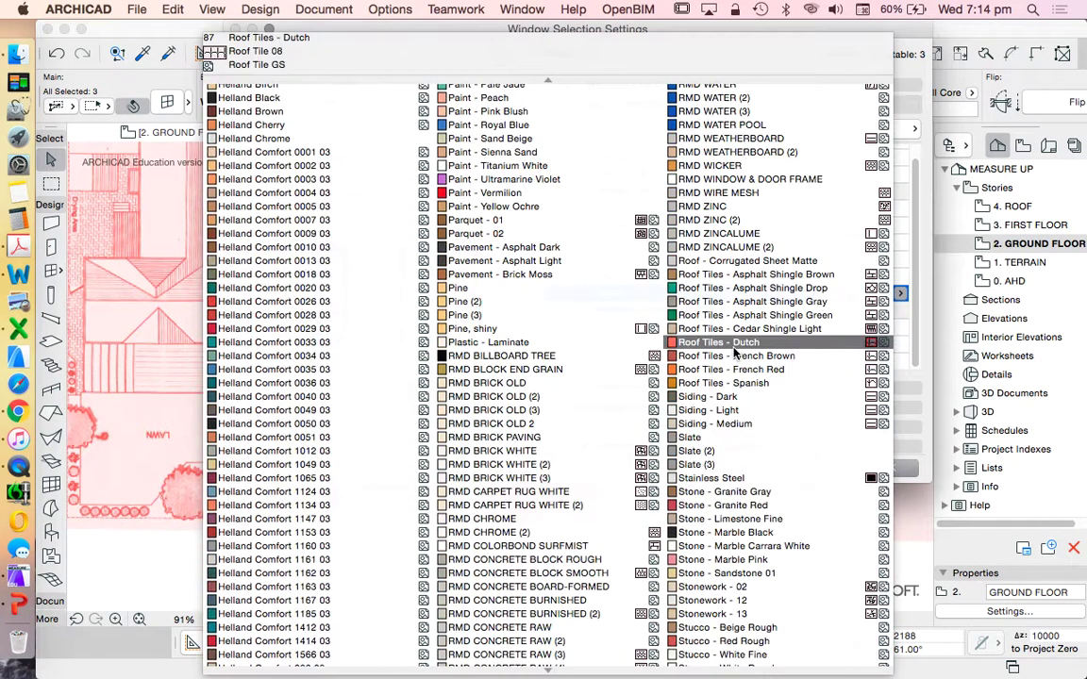
scroll(755, 426, "down", 10)
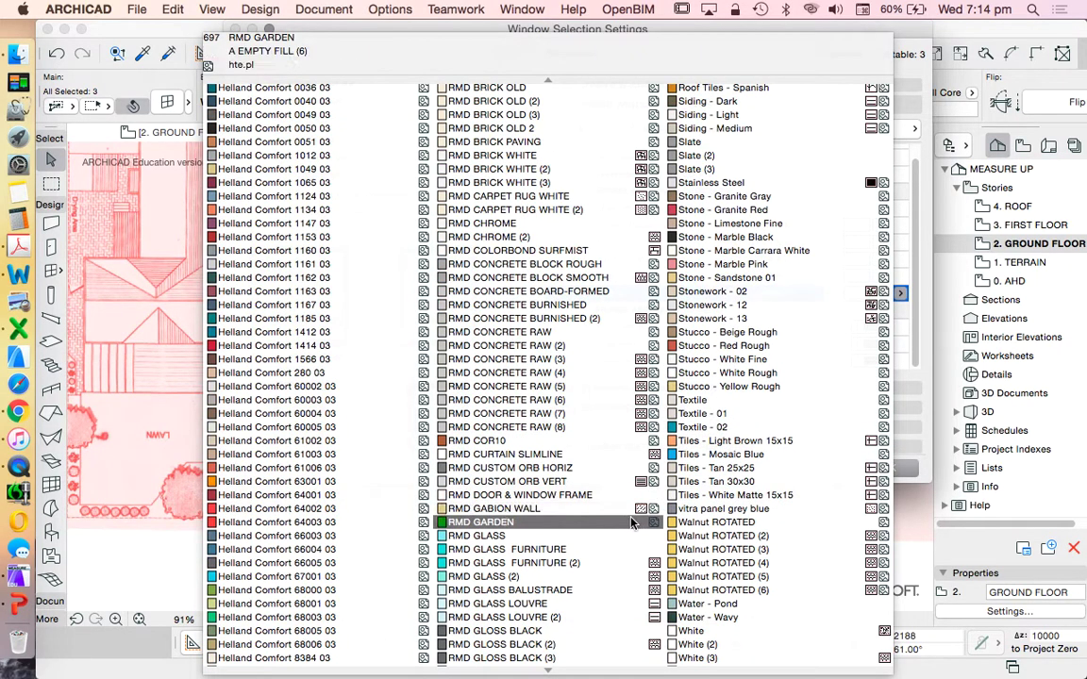
scroll(627, 504, "down", 3)
scroll(710, 514, "up", 15)
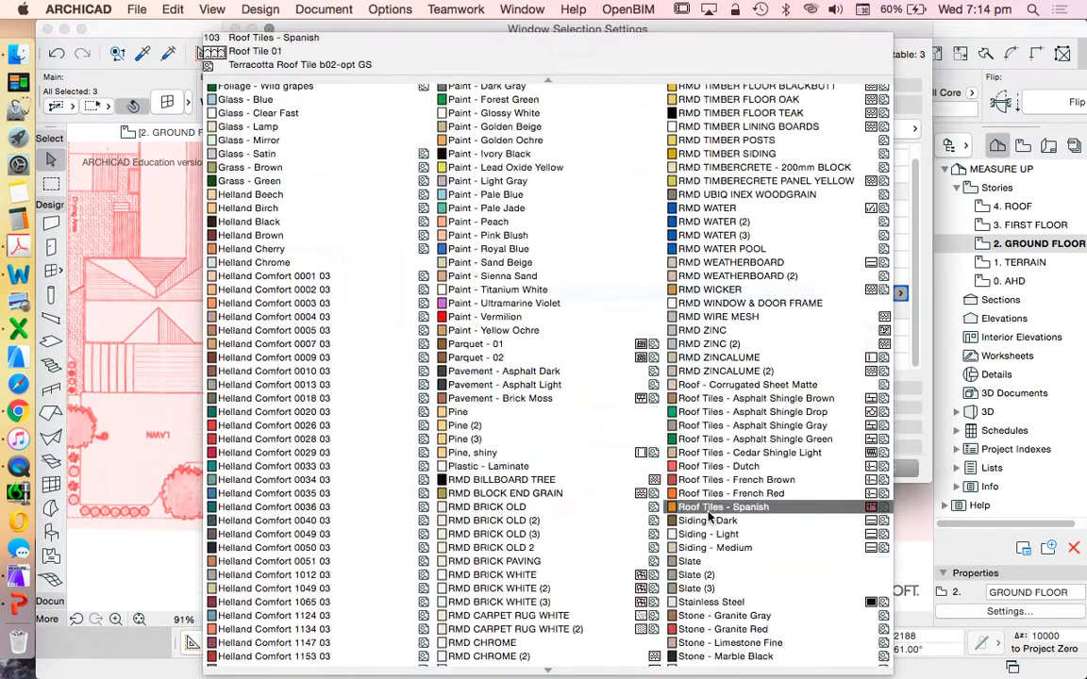
scroll(709, 513, "up", 3)
scroll(726, 444, "down", 10)
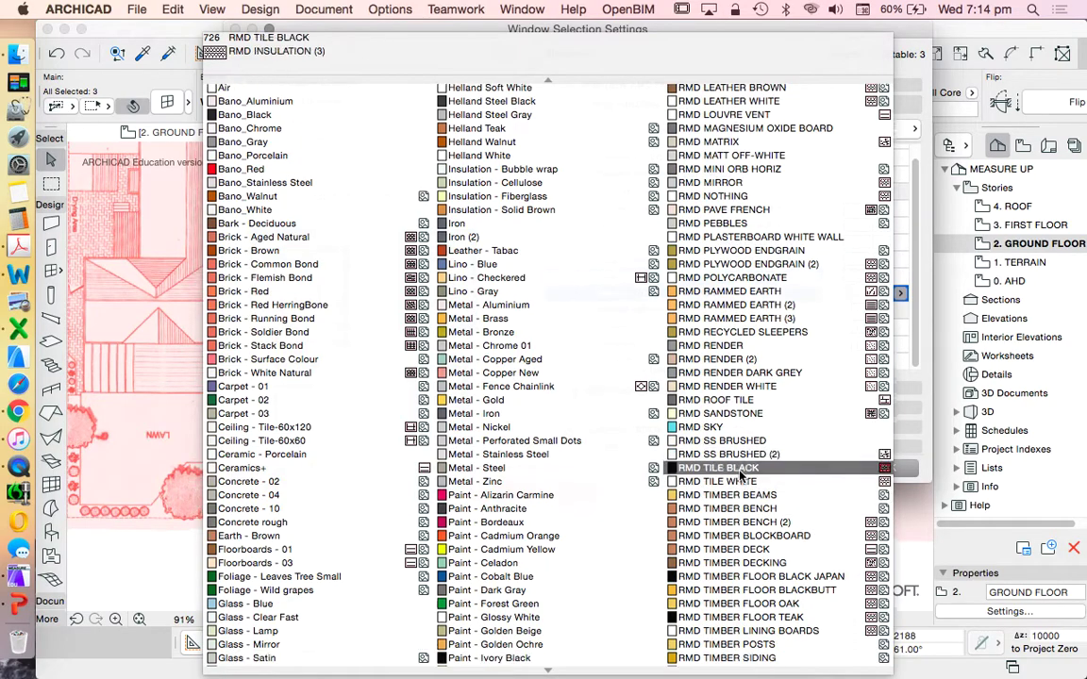
scroll(739, 472, "down", 15)
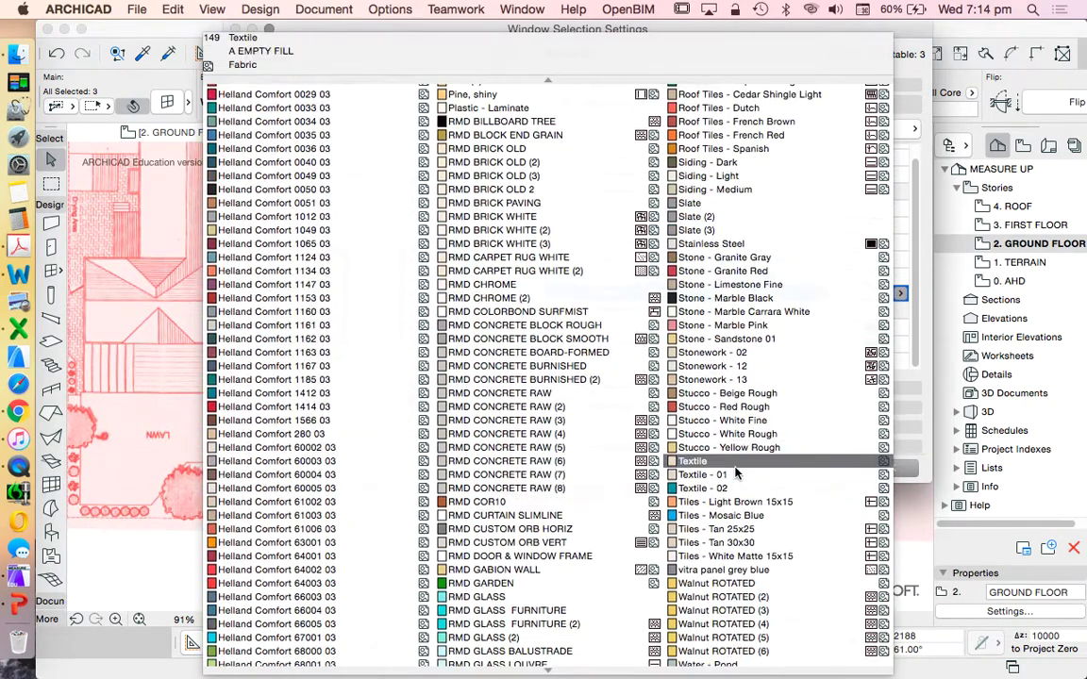
left_click(509, 596)
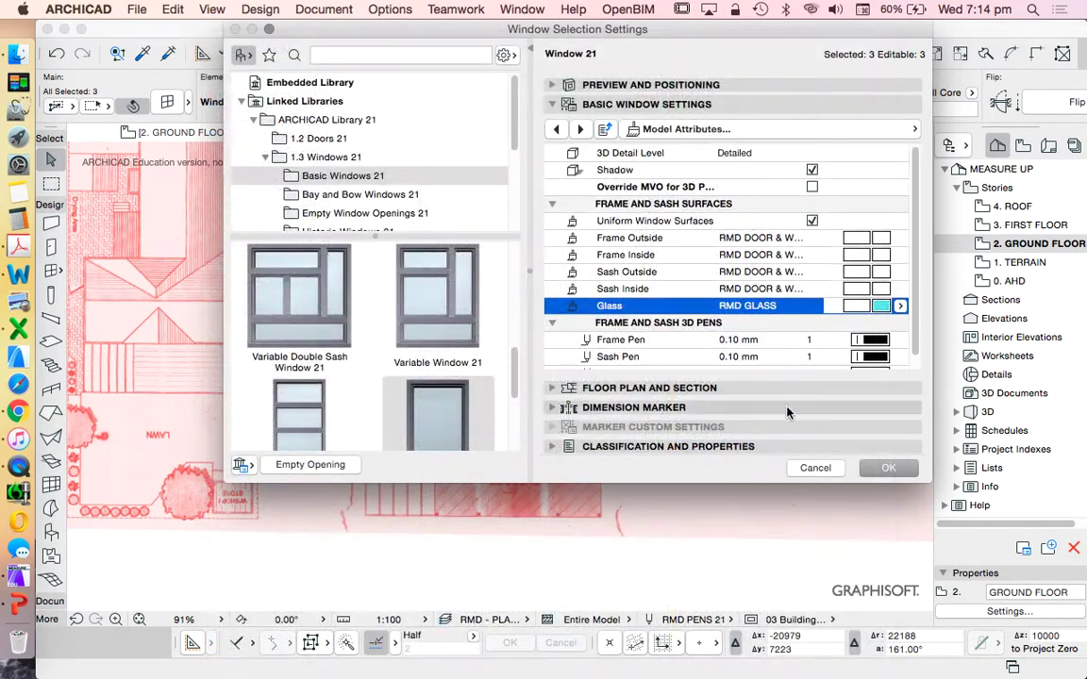
left_click(890, 468)
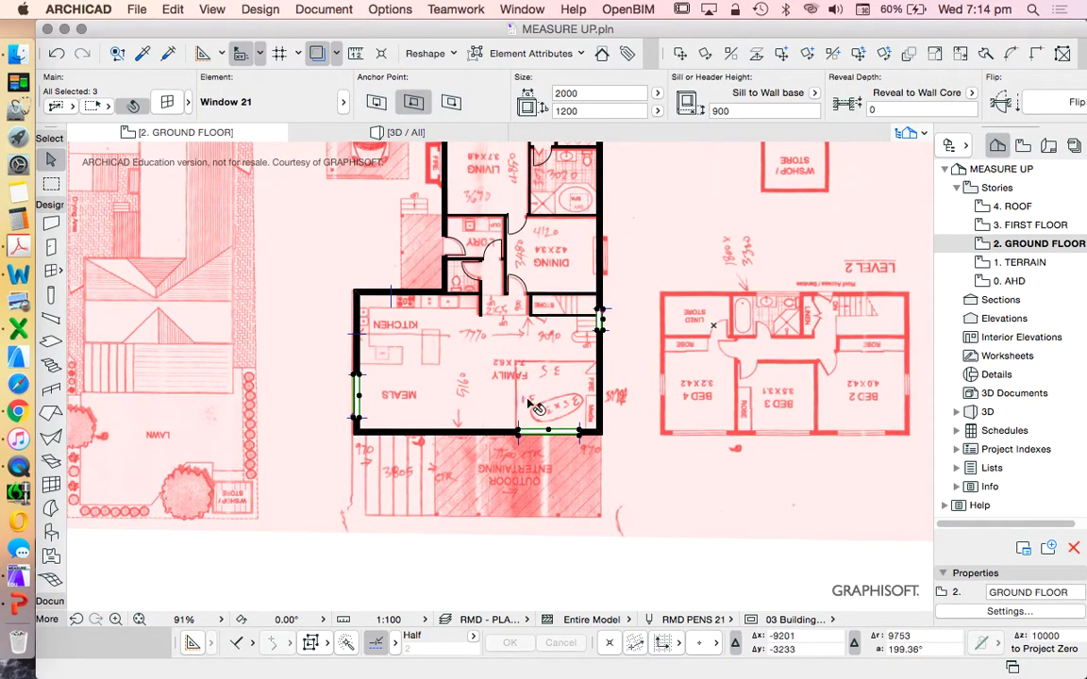
scroll(521, 358, "down", 3)
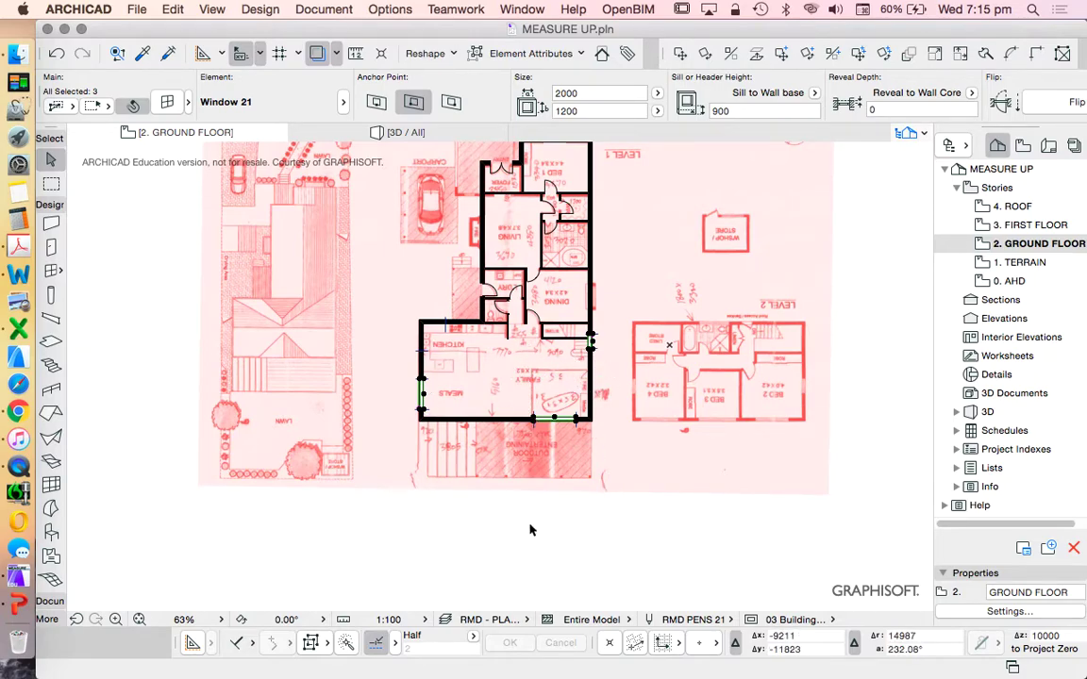
key("Escape")
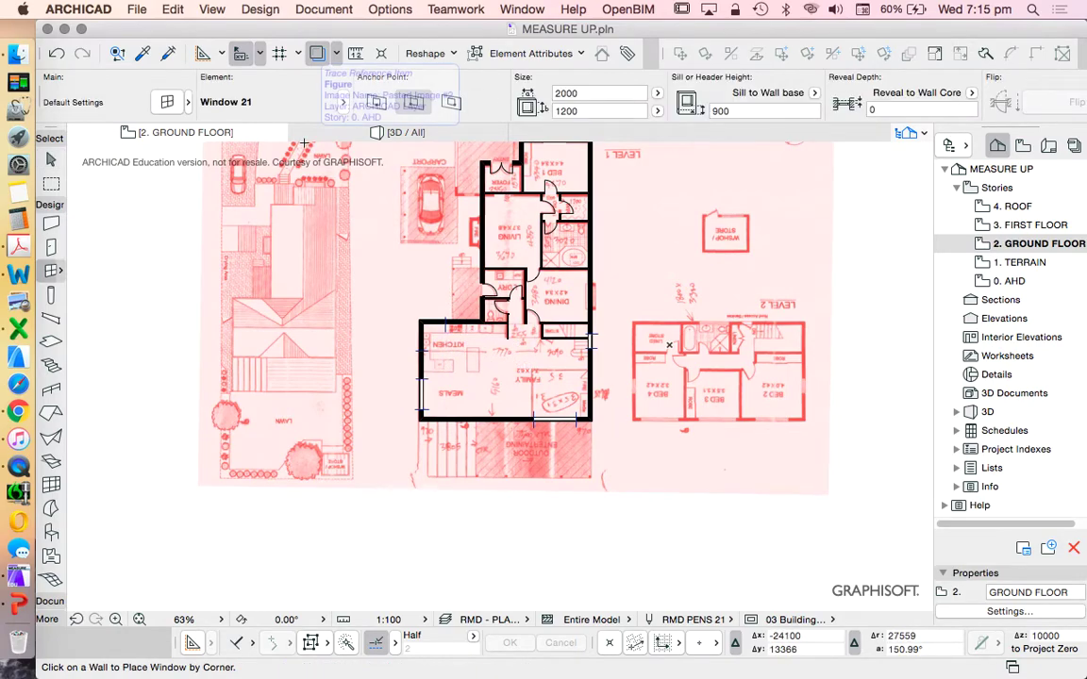
scroll(586, 513, "down", 2)
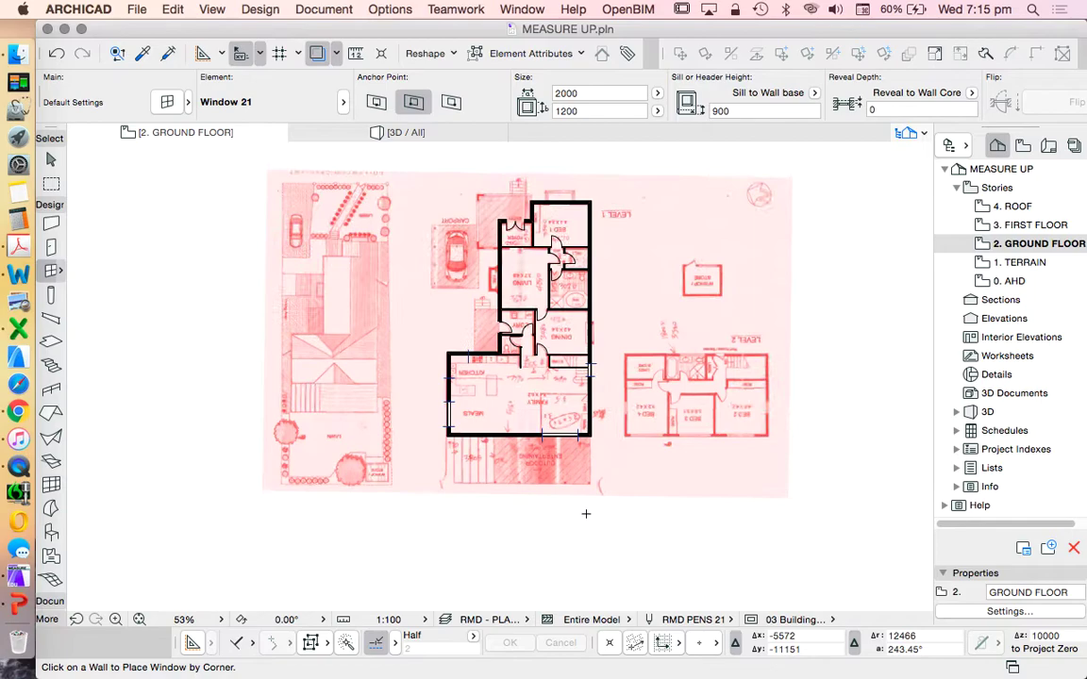
scroll(585, 513, "up", 2)
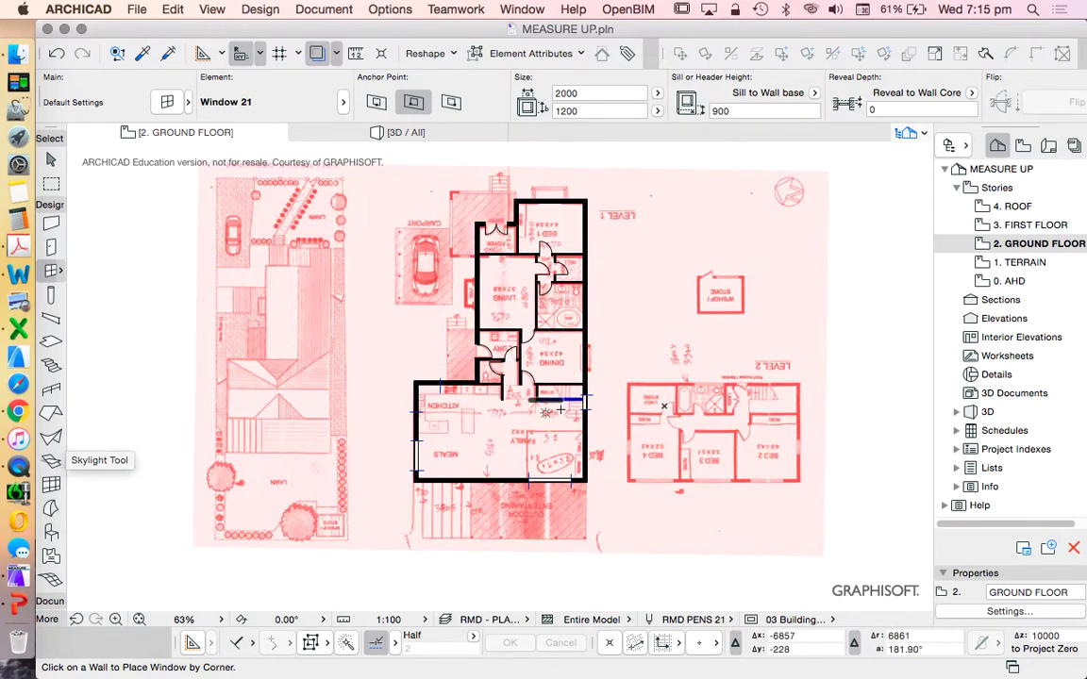
scroll(560, 409, "up", 5)
scroll(529, 428, "down", 3)
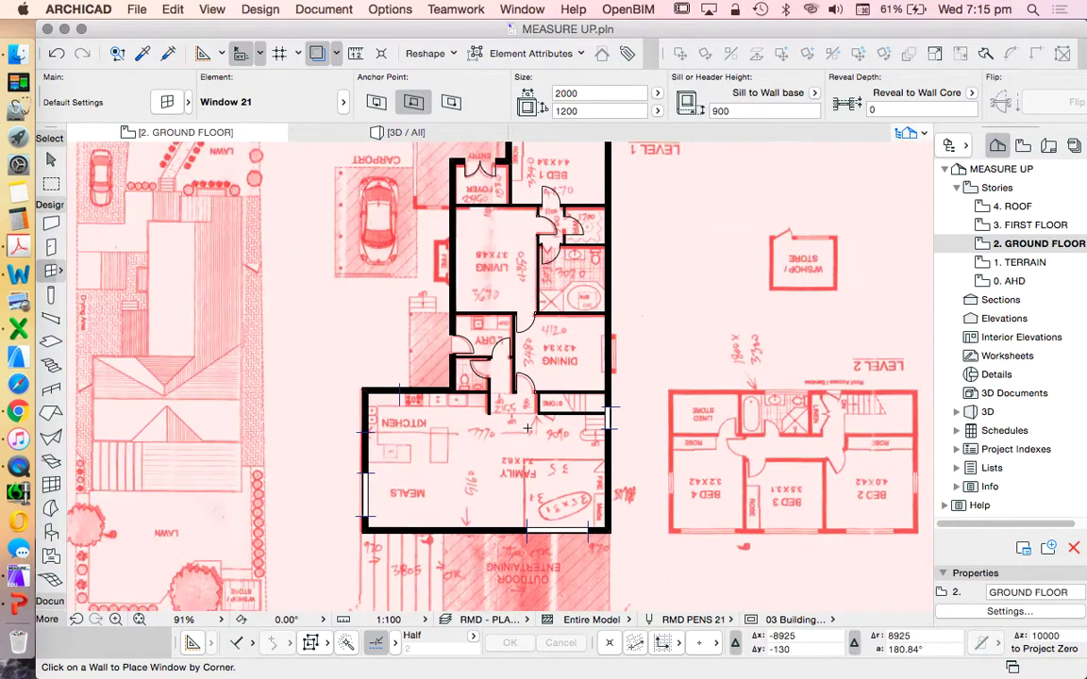
- Select all walls of the ground floor plan together and show only that selection in 3D
left_click(51, 159)
scroll(382, 358, "down", 5)
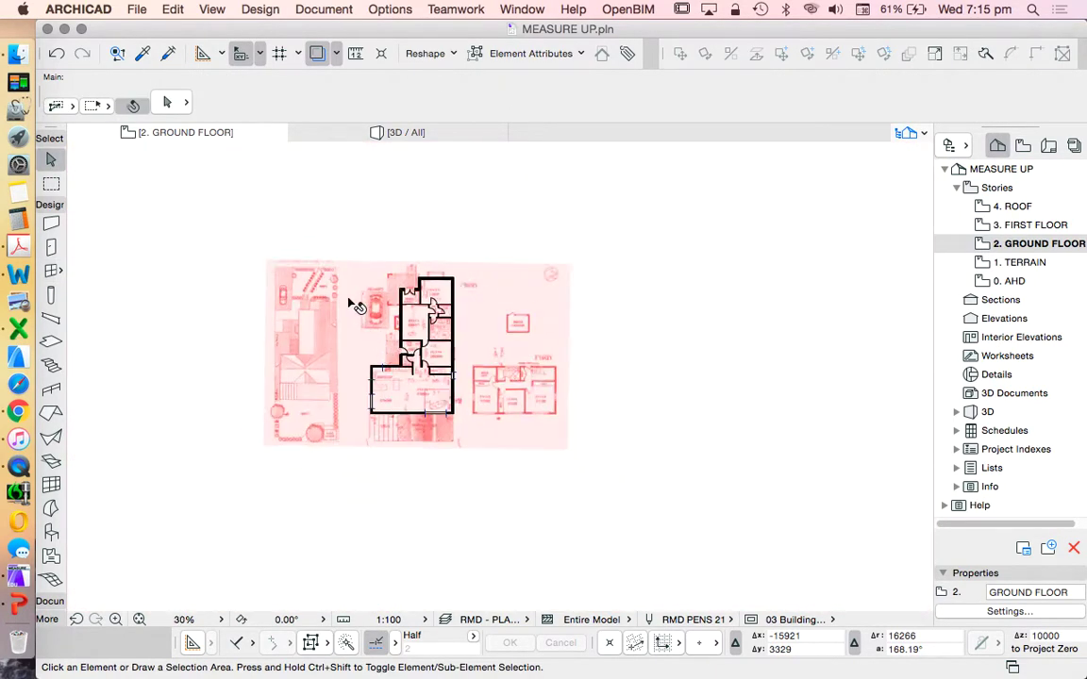
left_click(323, 214)
left_click(505, 478)
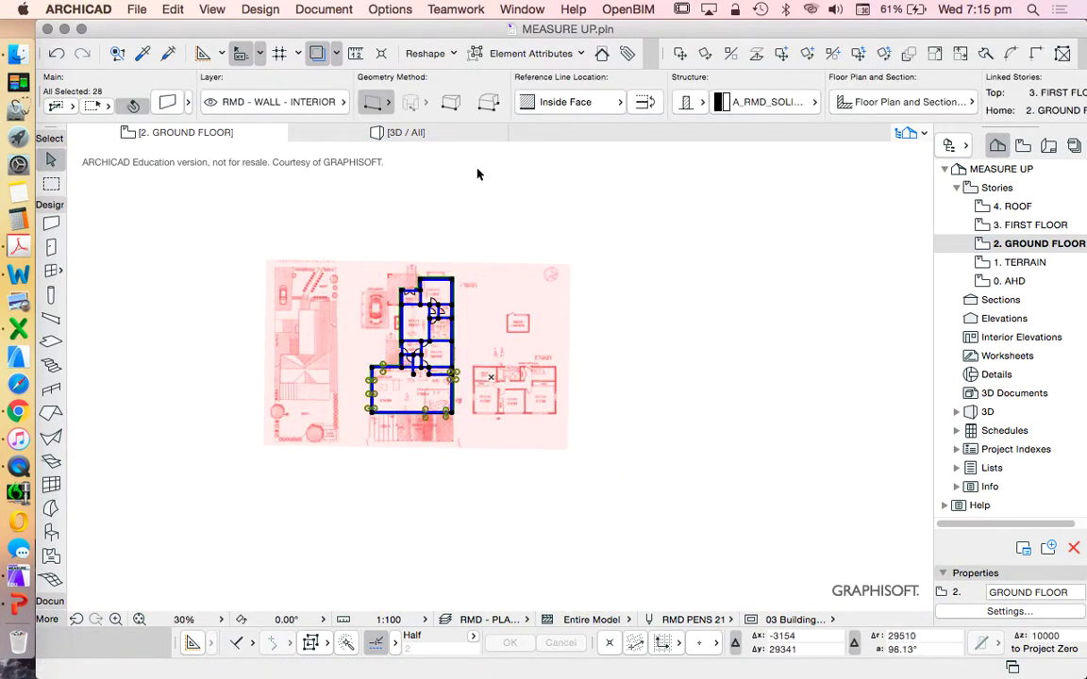
right_click(502, 194)
left_click(625, 485)
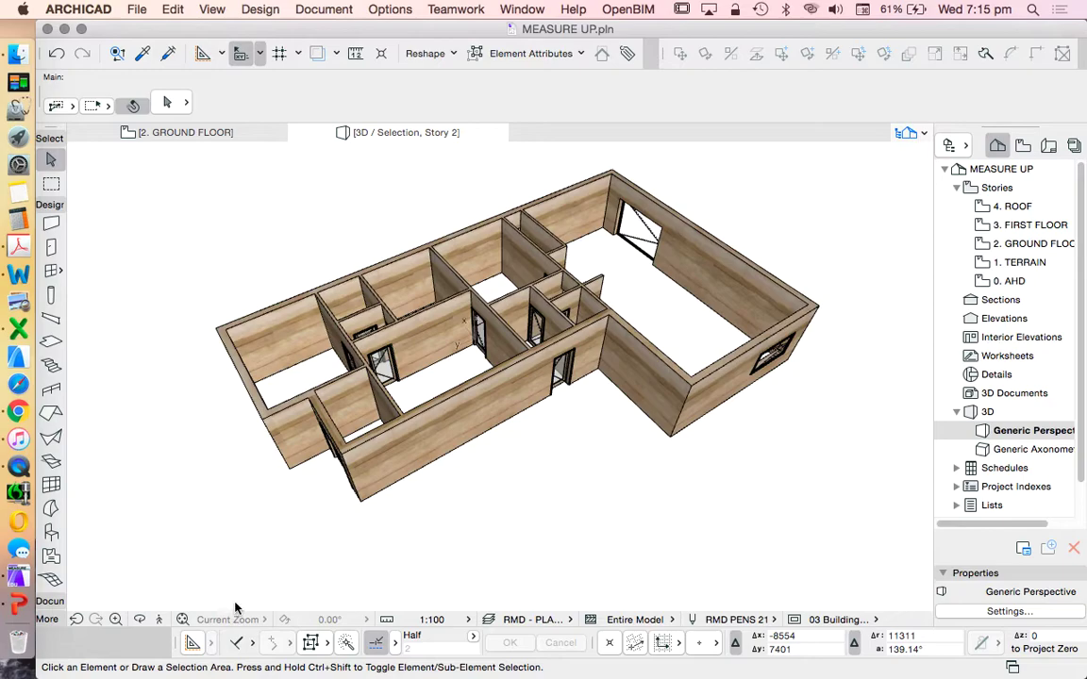
- Orbit the 3D model to examine the windows in the outer walls, and return to the ground floor plan
left_click(139, 619)
left_click_drag(276, 577, 500, 368)
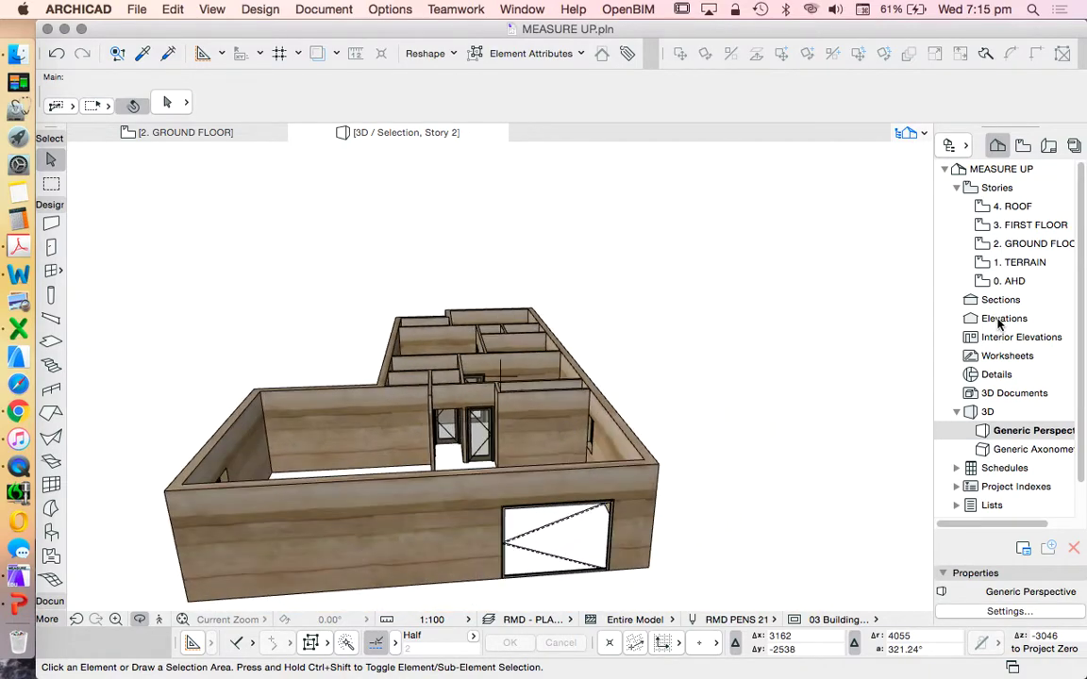
left_click_drag(638, 417, 932, 242)
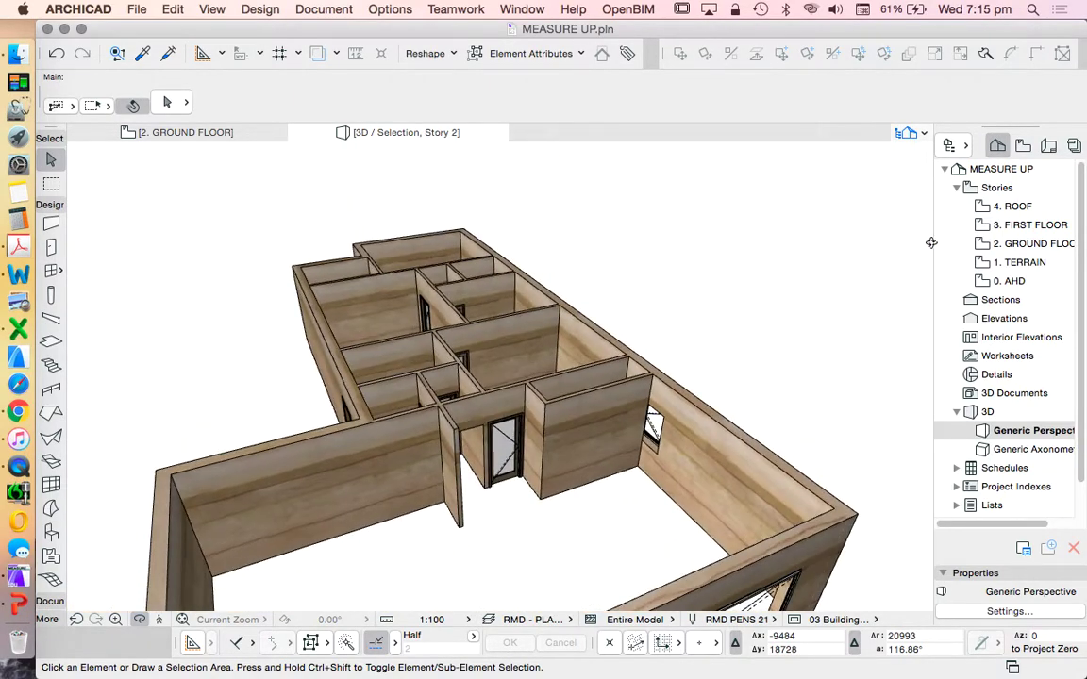
double_click(1031, 247)
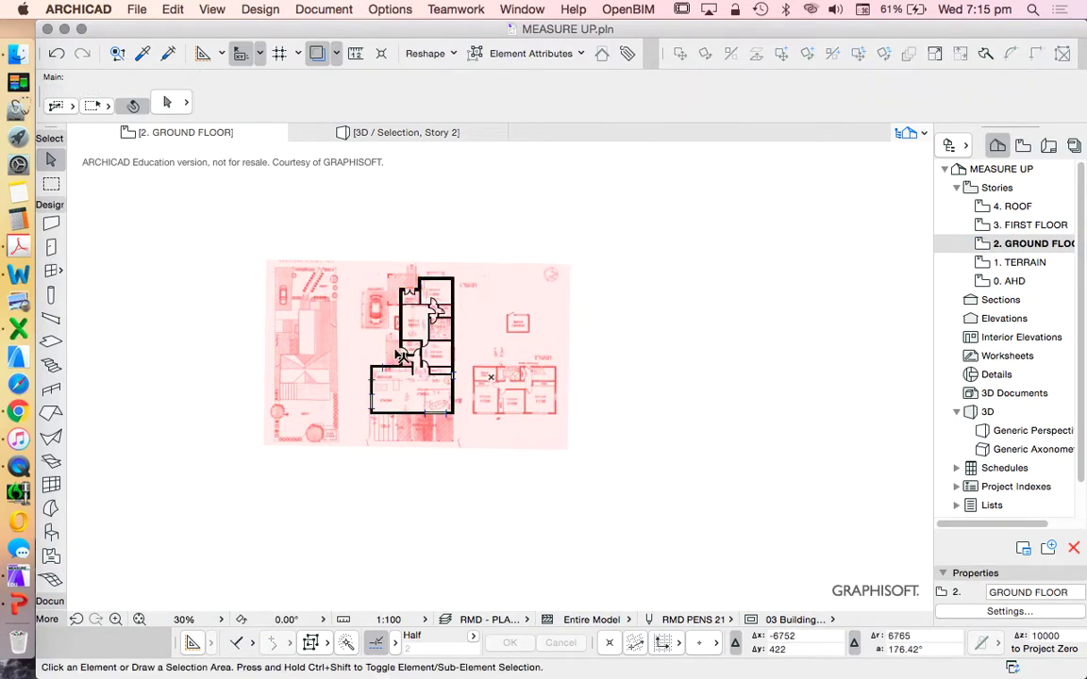